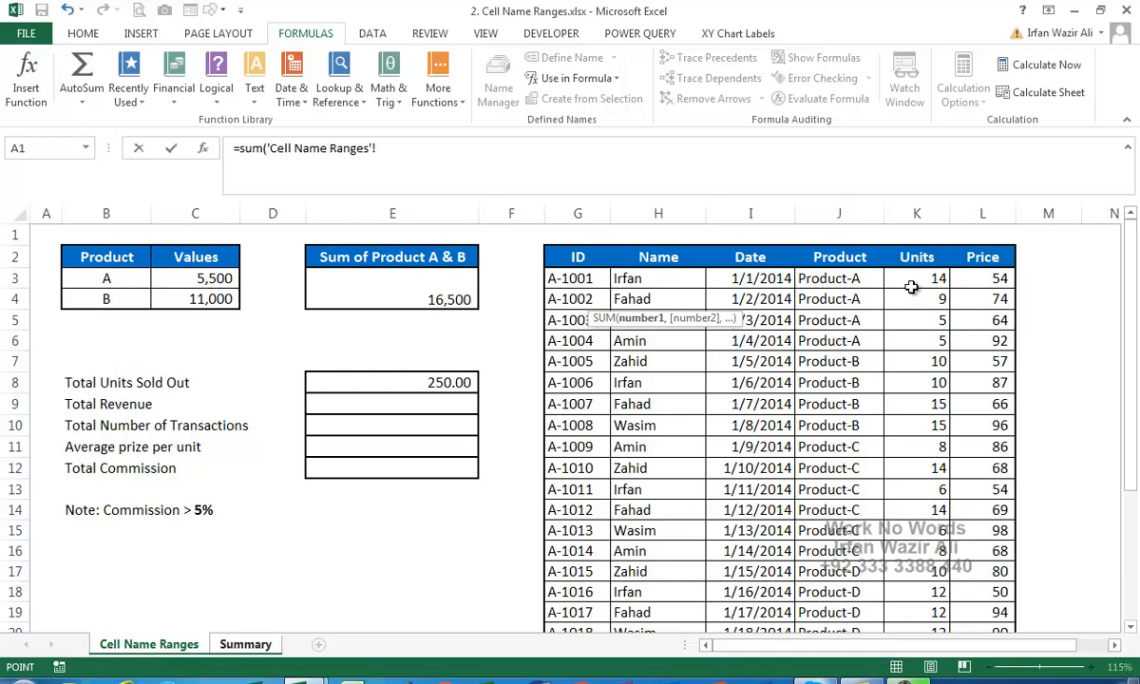
Step: Complete the Total Units Sold Out formula in Summary cell F4 as the sum of K3:K27 from the Cell Name Ranges sheet
key(ctrl+shift+Down)
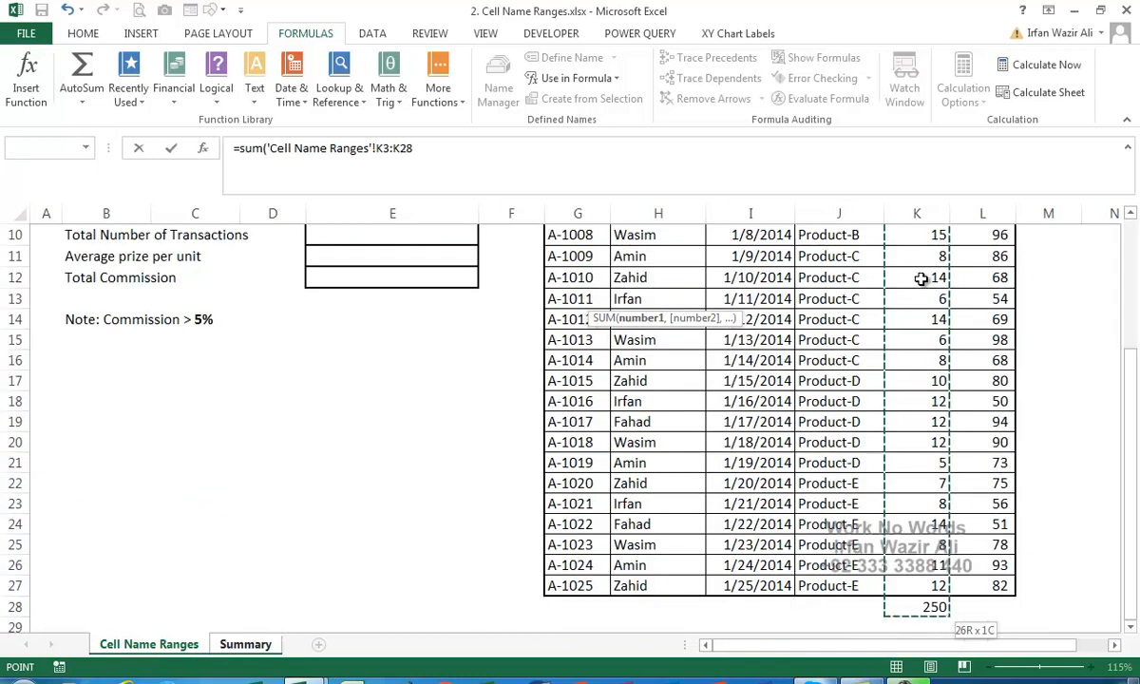
key(shift+Up)
key(Return)
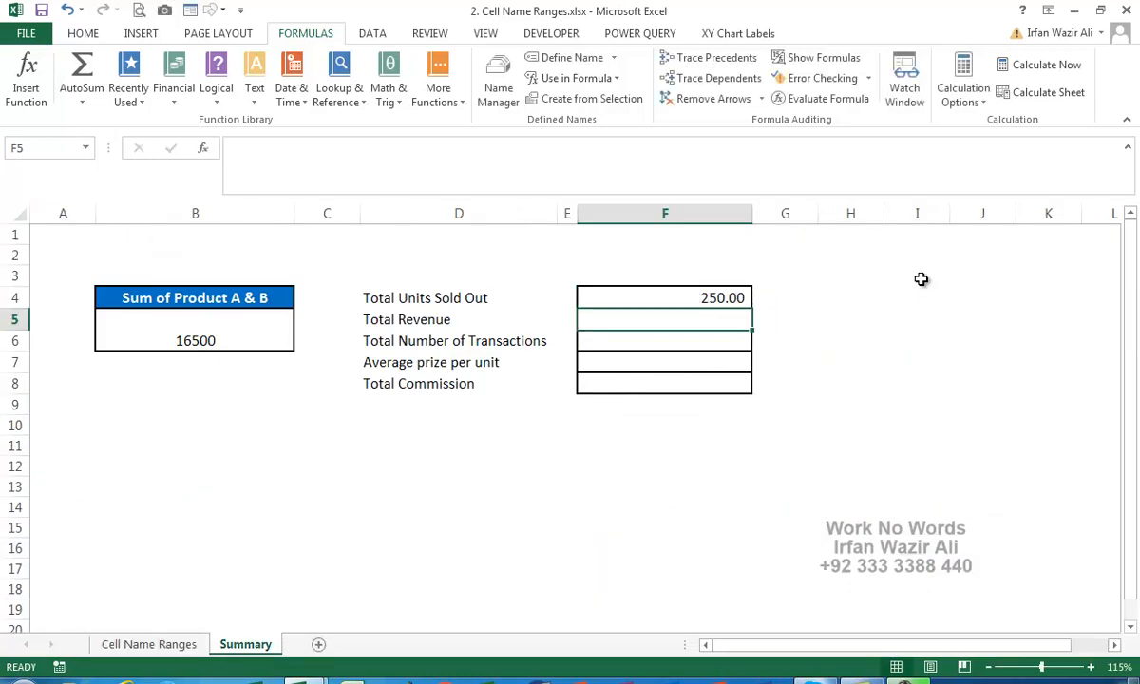
click(715, 296)
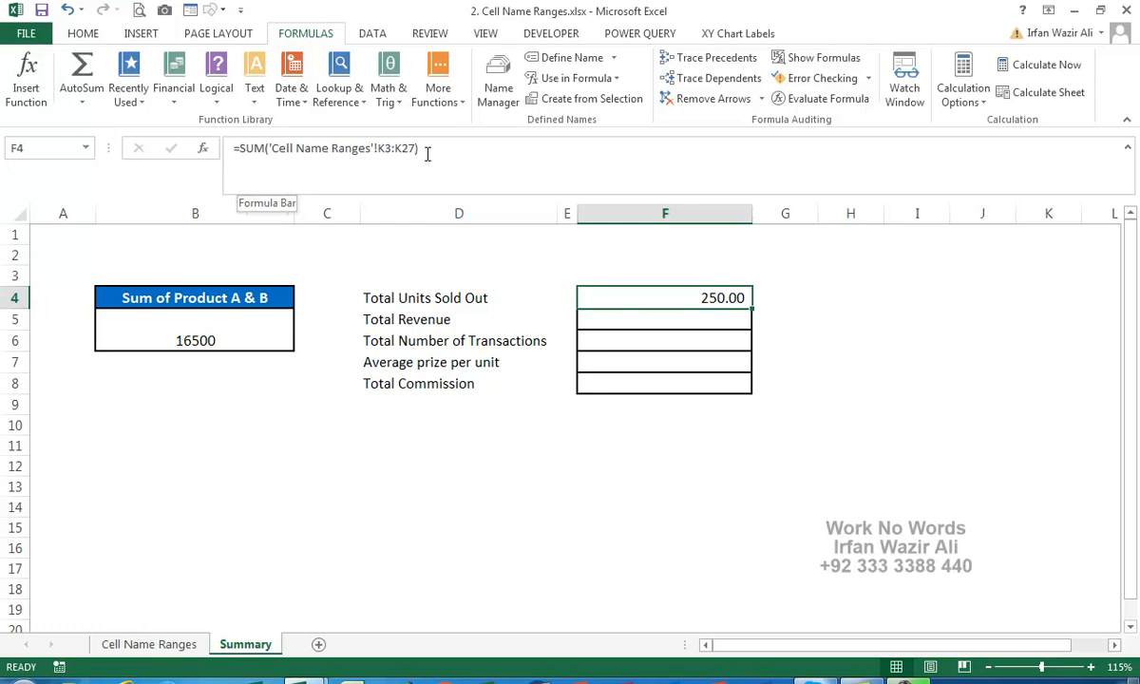
Step: Examine the ID, Name and Units columns of the sales table on the Cell Name Ranges sheet
key(ctrl+Page_Up)
scroll(432, 381, up, 3)
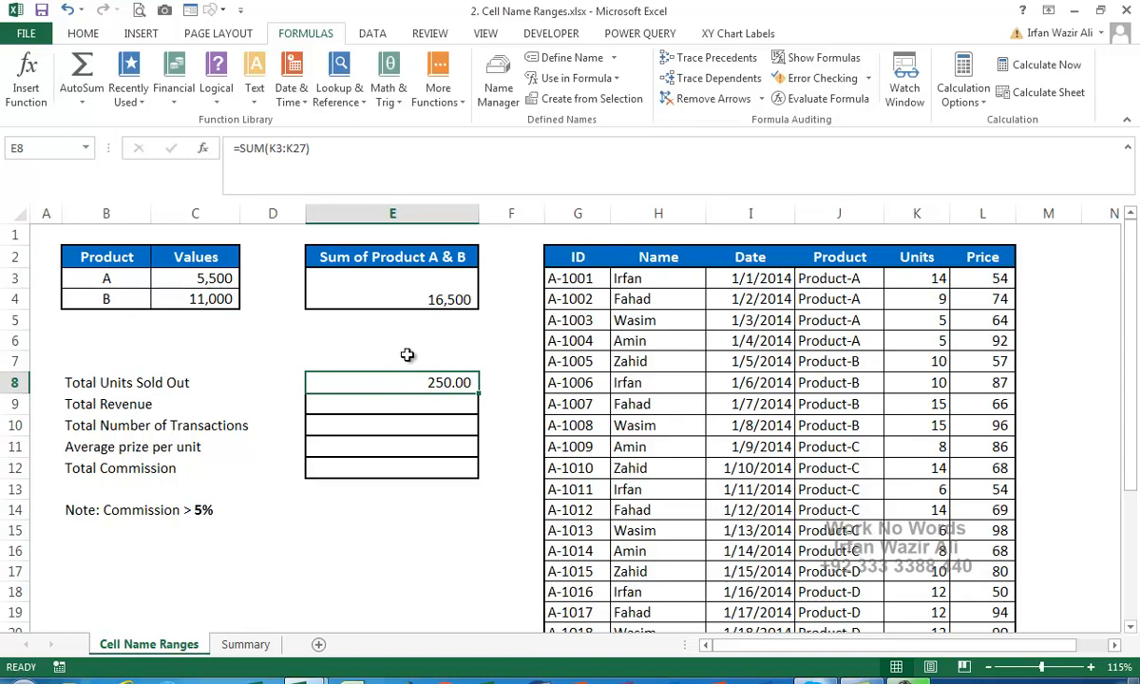
drag(570, 259, 579, 553)
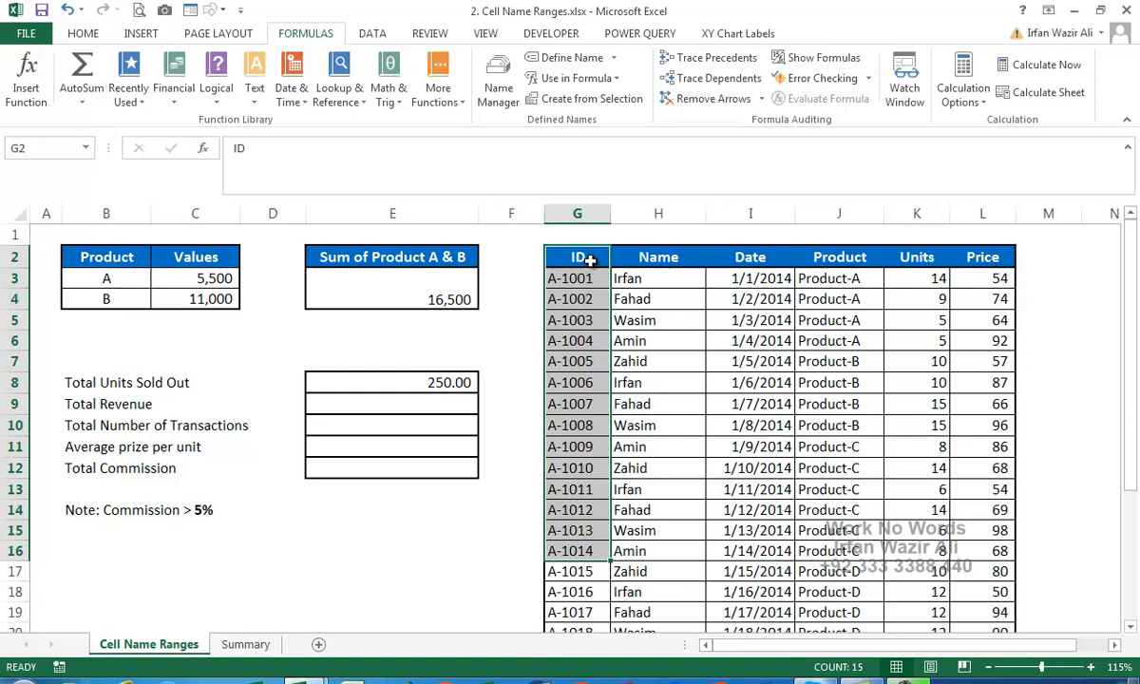
drag(576, 278, 574, 534)
click(655, 253)
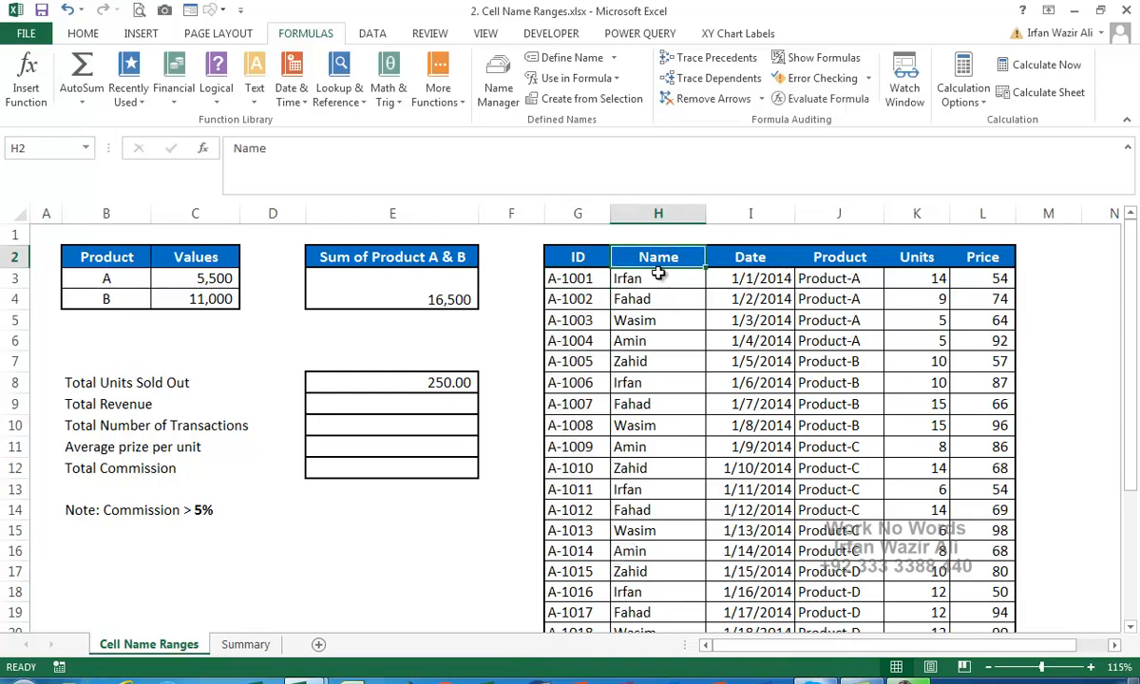
drag(657, 278, 665, 532)
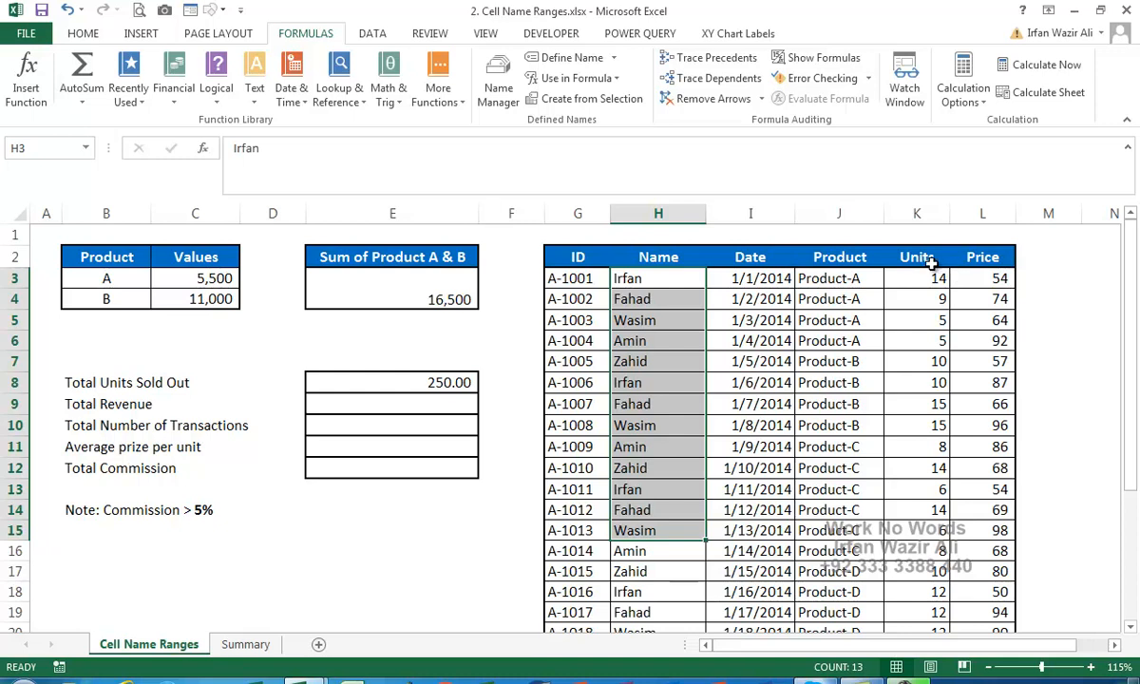
drag(922, 283, 917, 535)
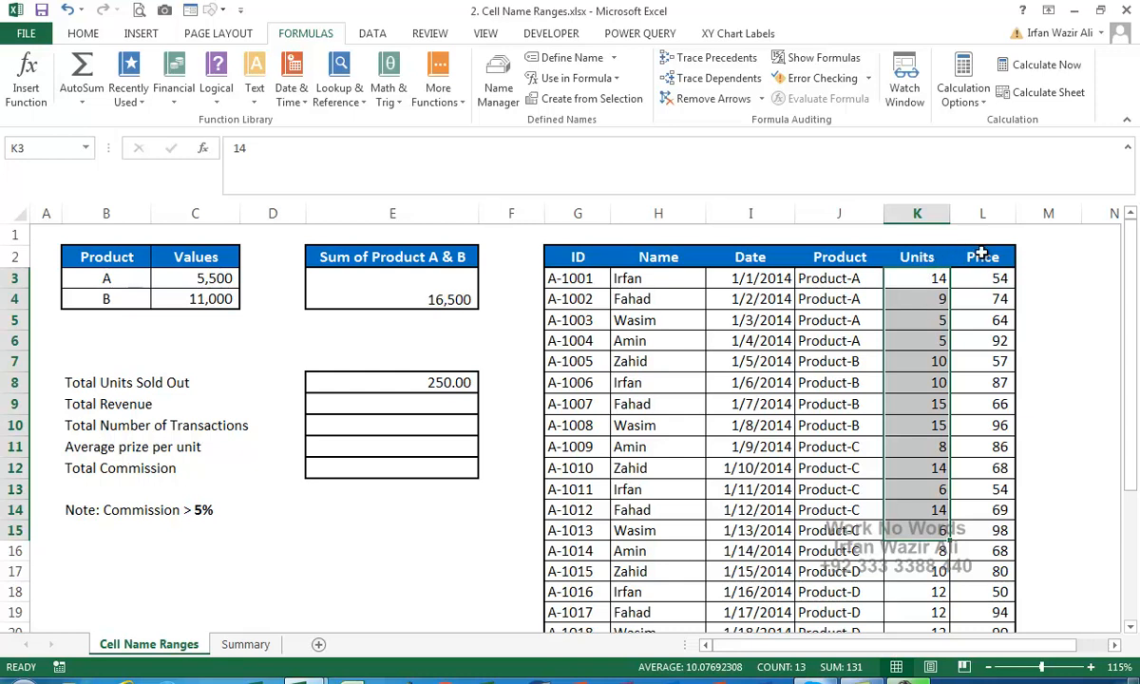
click(709, 358)
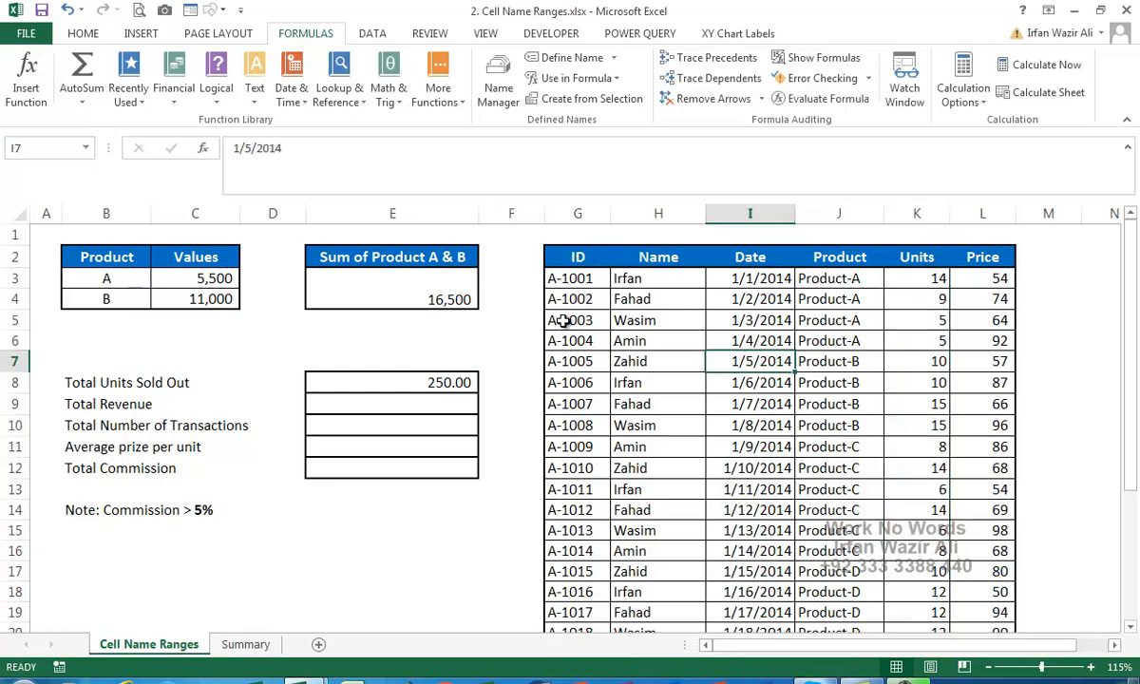
click(578, 279)
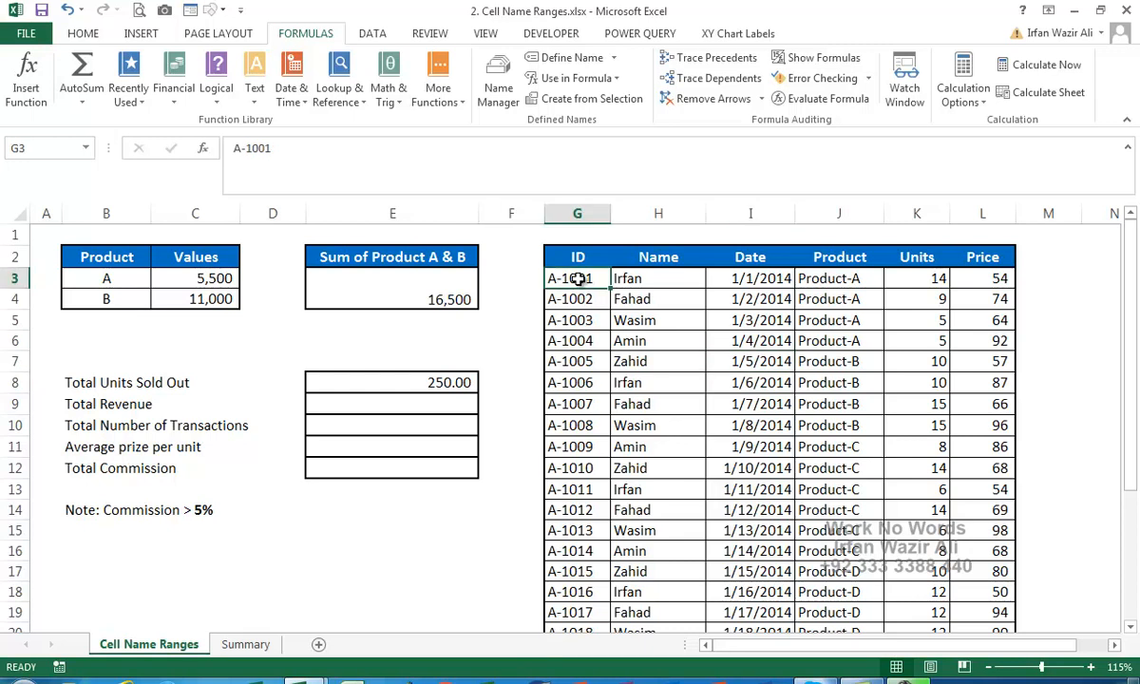
key(ctrl+shift+Down)
click(29, 152)
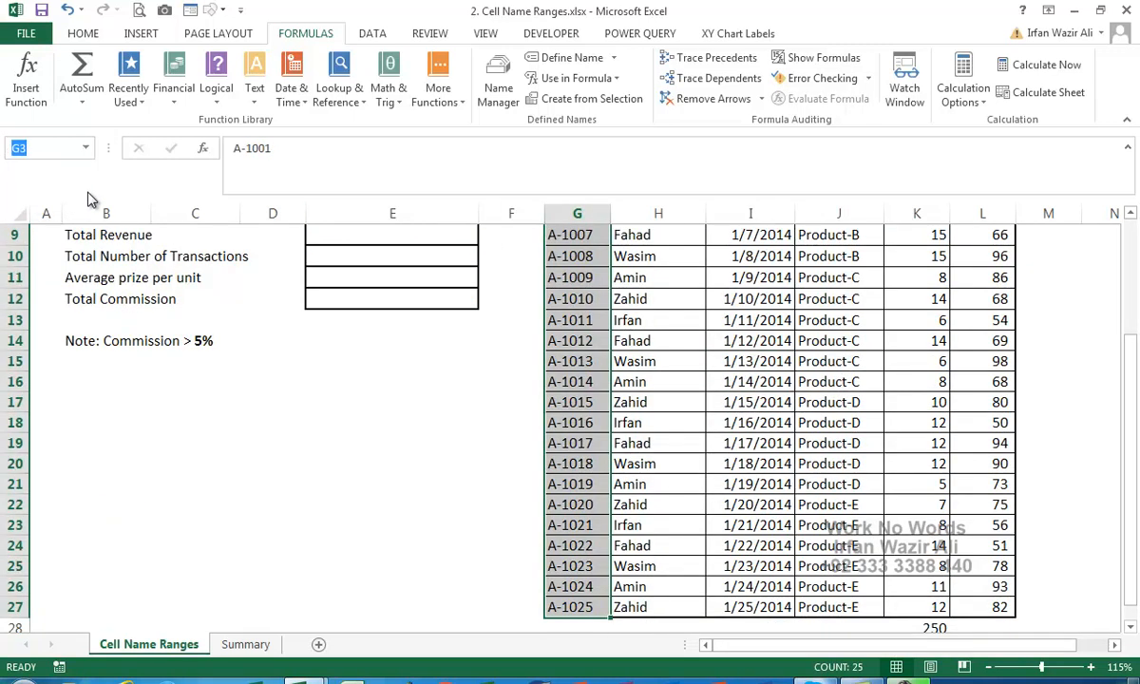
text(id)
scroll(511, 350, up, 3)
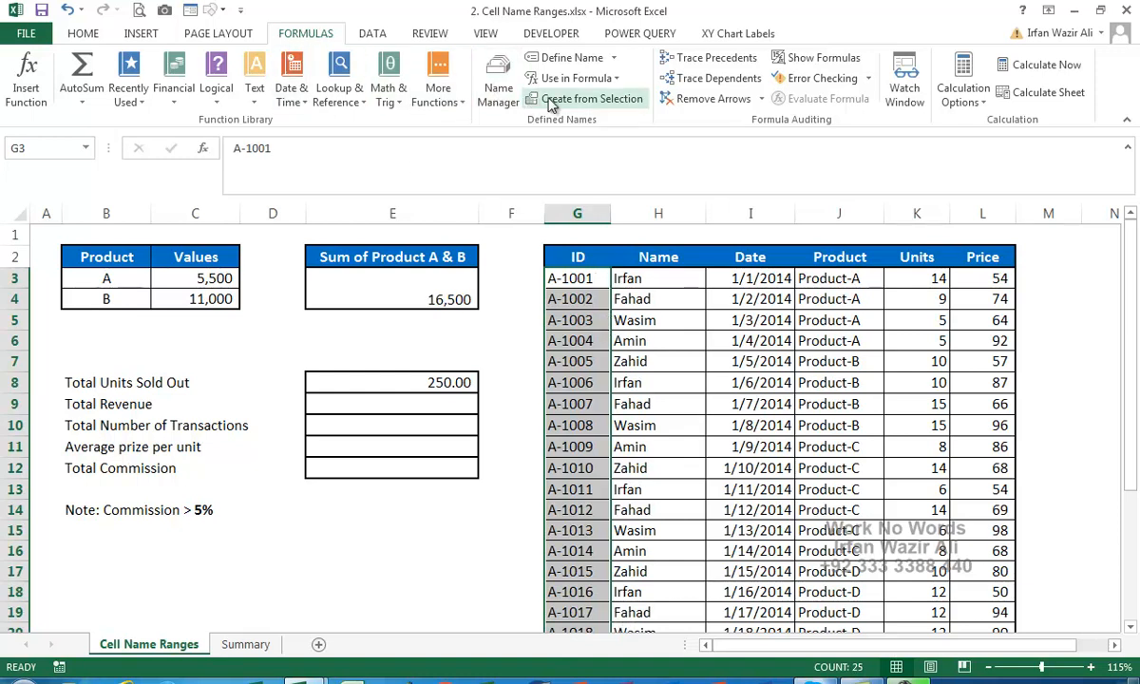
Step: Delete the total in cell K28 below the Units column of the sales table
click(576, 258)
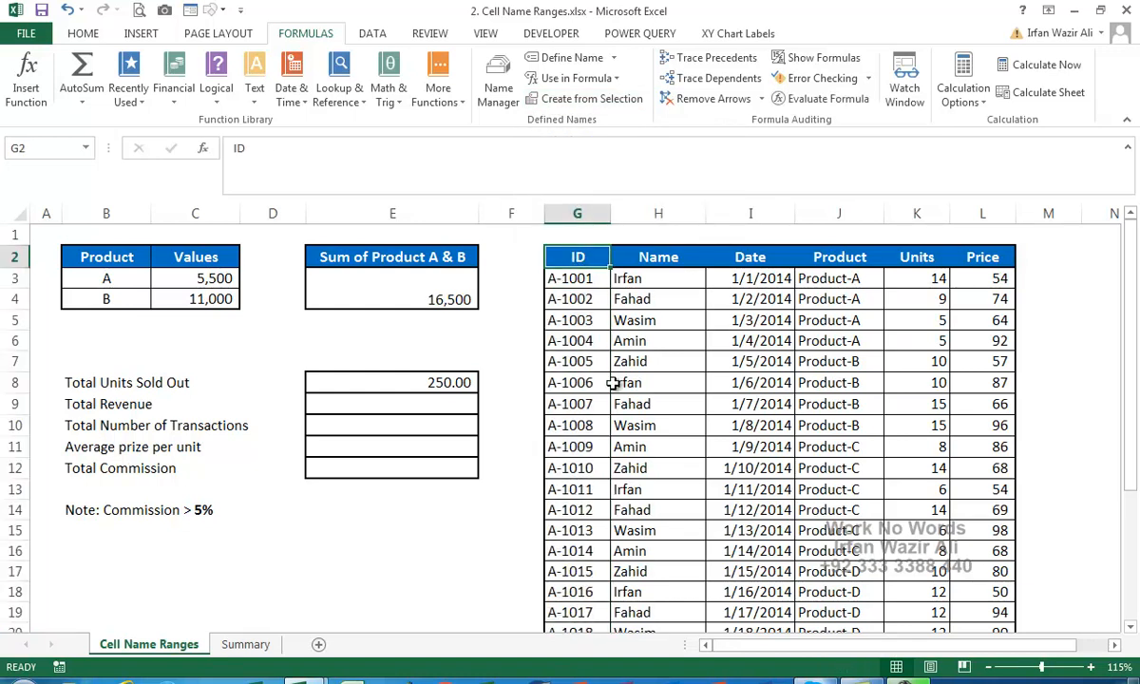
key(ctrl+shift+End)
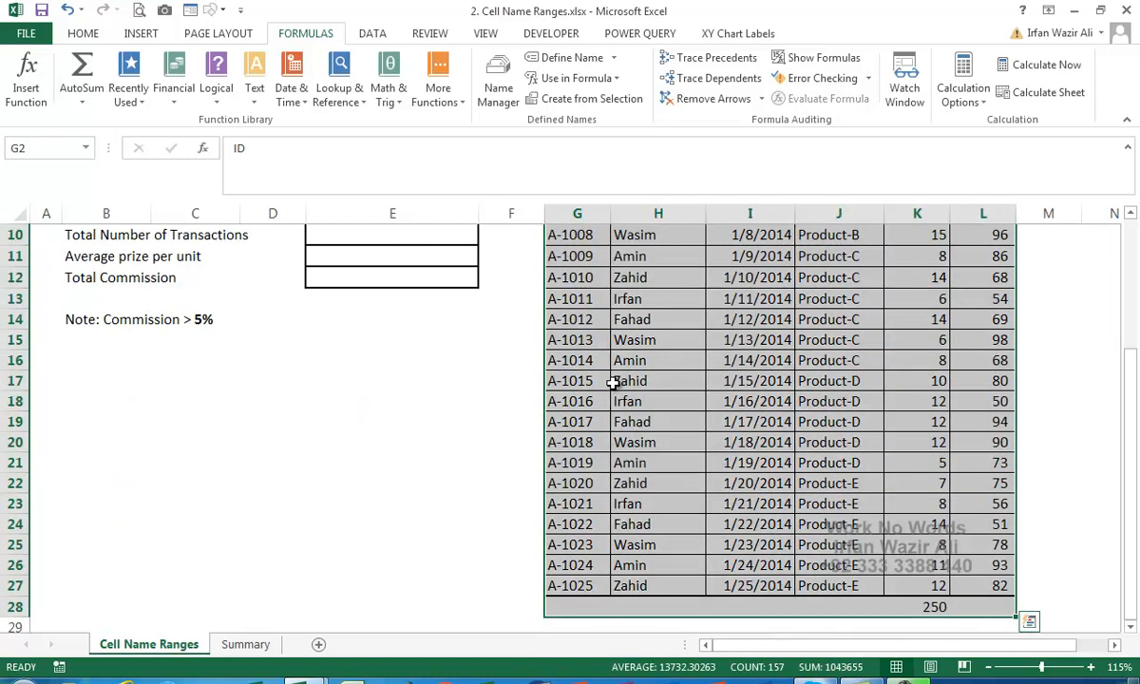
click(939, 606)
key(Delete)
scroll(793, 525, up, 3)
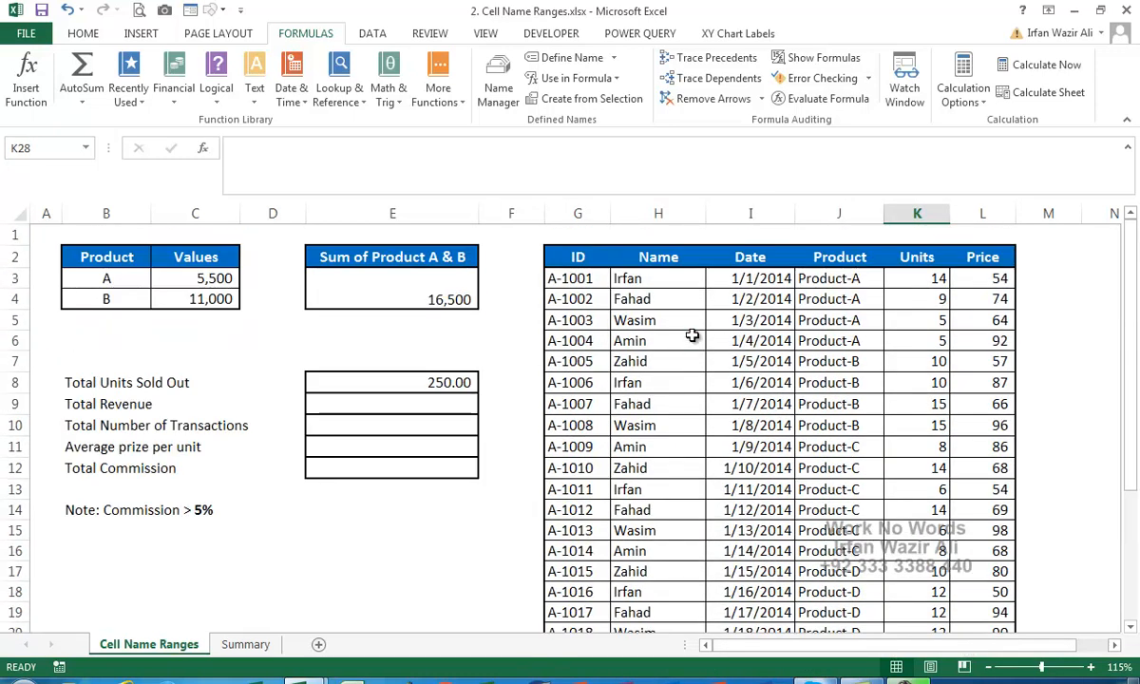
Step: Create range names for all columns of the sales table from its top row only, leaving the left column out
click(655, 340)
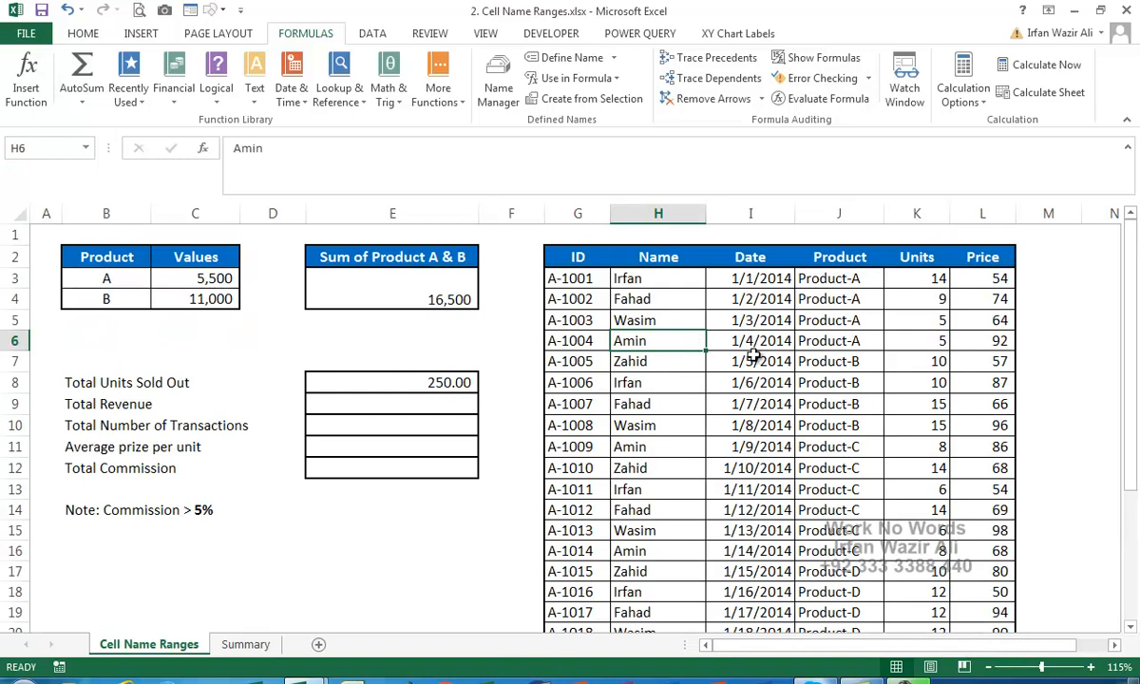
key(ctrl+a)
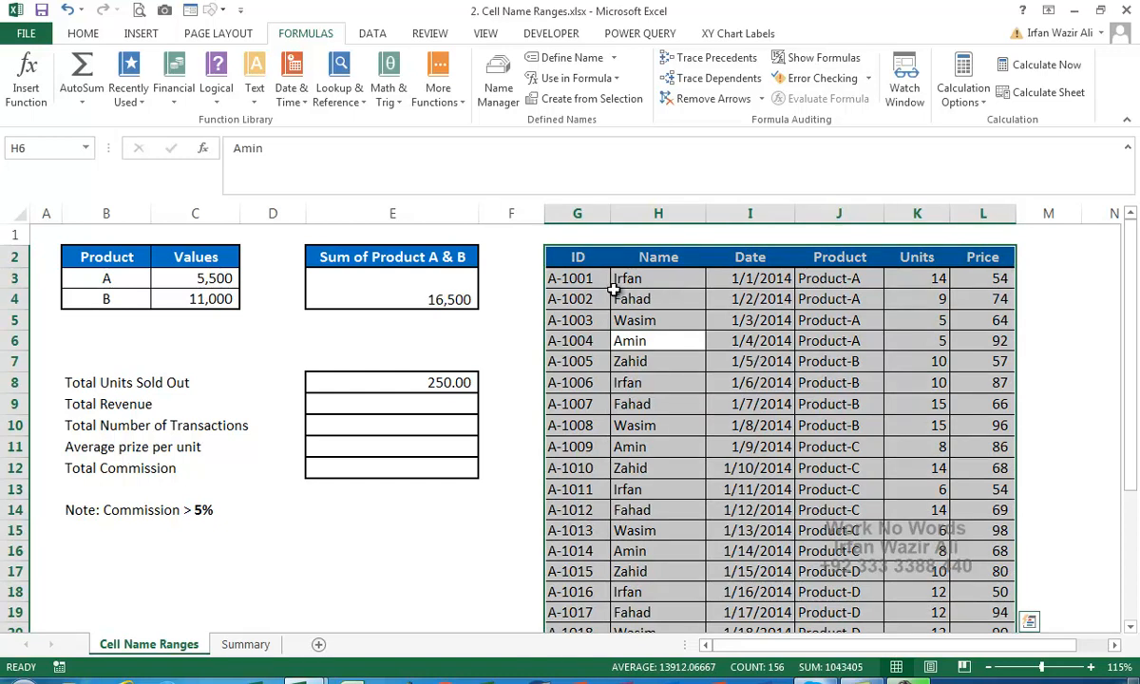
scroll(855, 285, down, 4)
scroll(855, 284, up, 4)
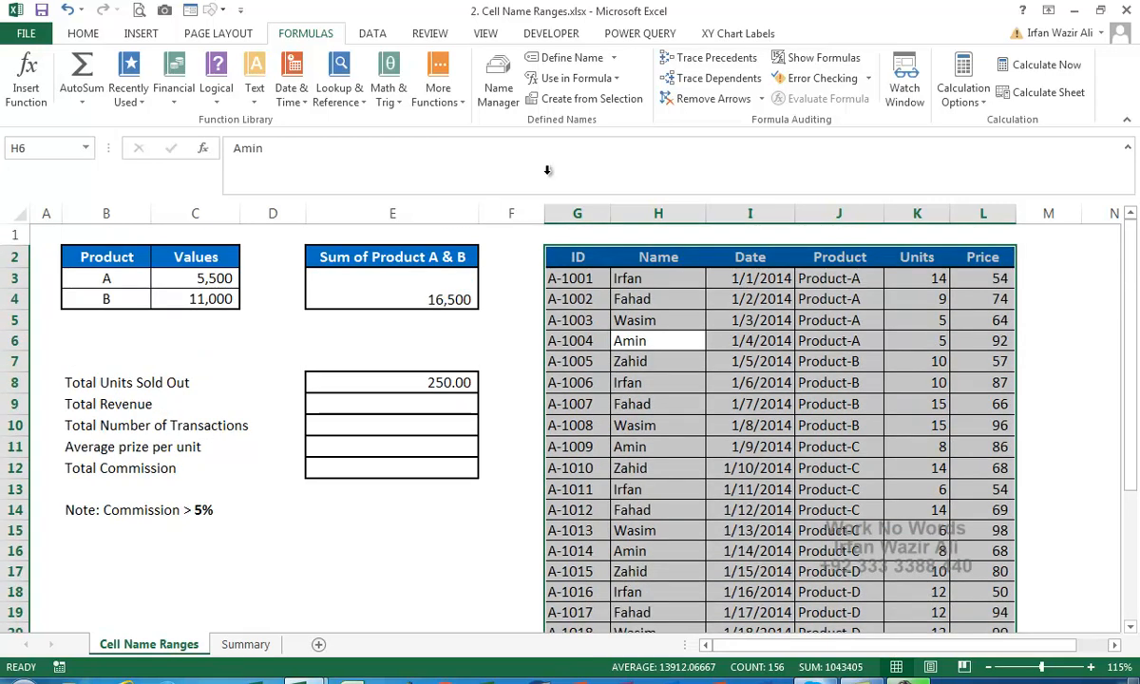
click(590, 99)
drag(238, 422, 397, 238)
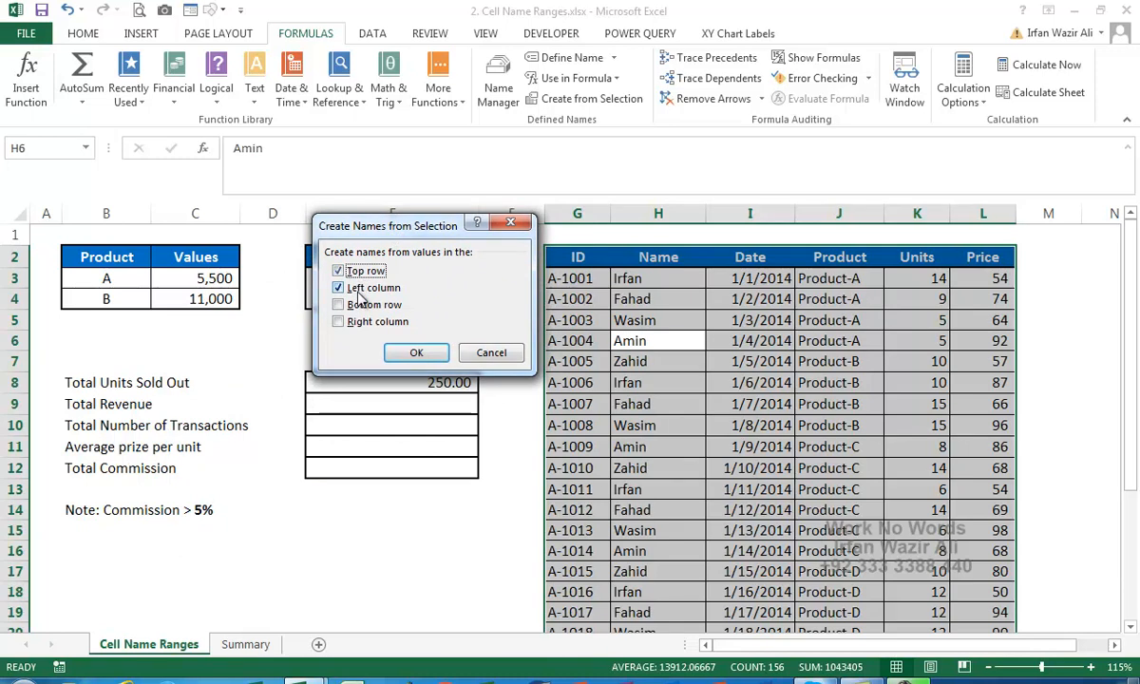
drag(430, 228, 399, 229)
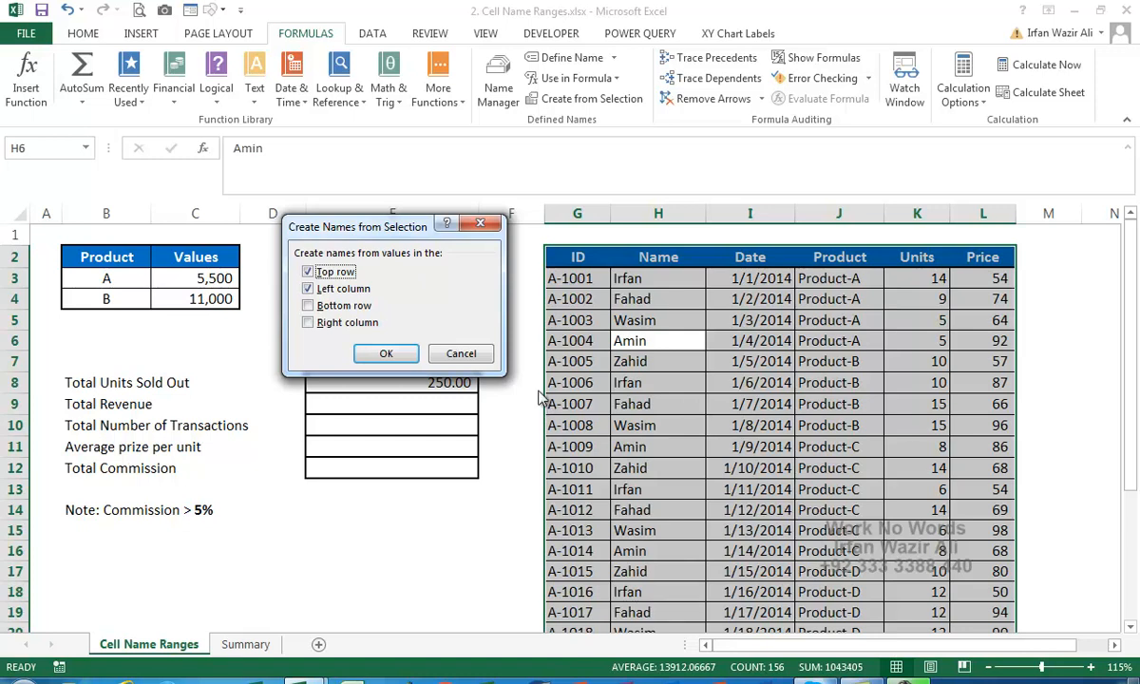
click(316, 289)
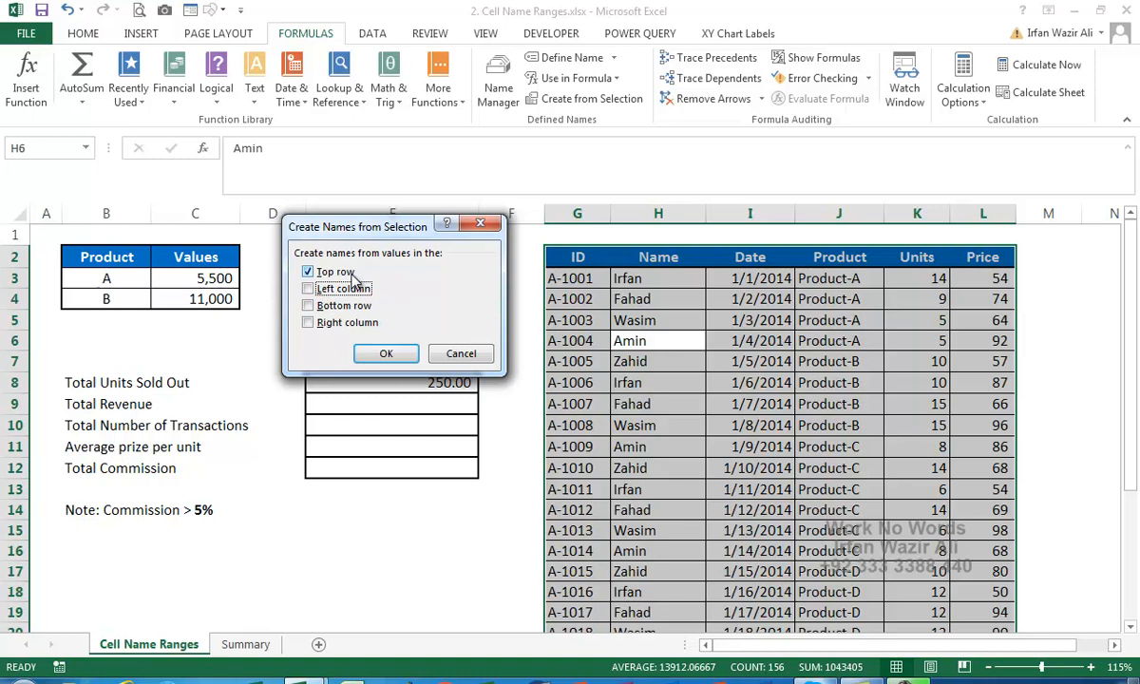
click(390, 354)
Step: Compare the ID and Name headers with the first data cells beneath them
click(549, 270)
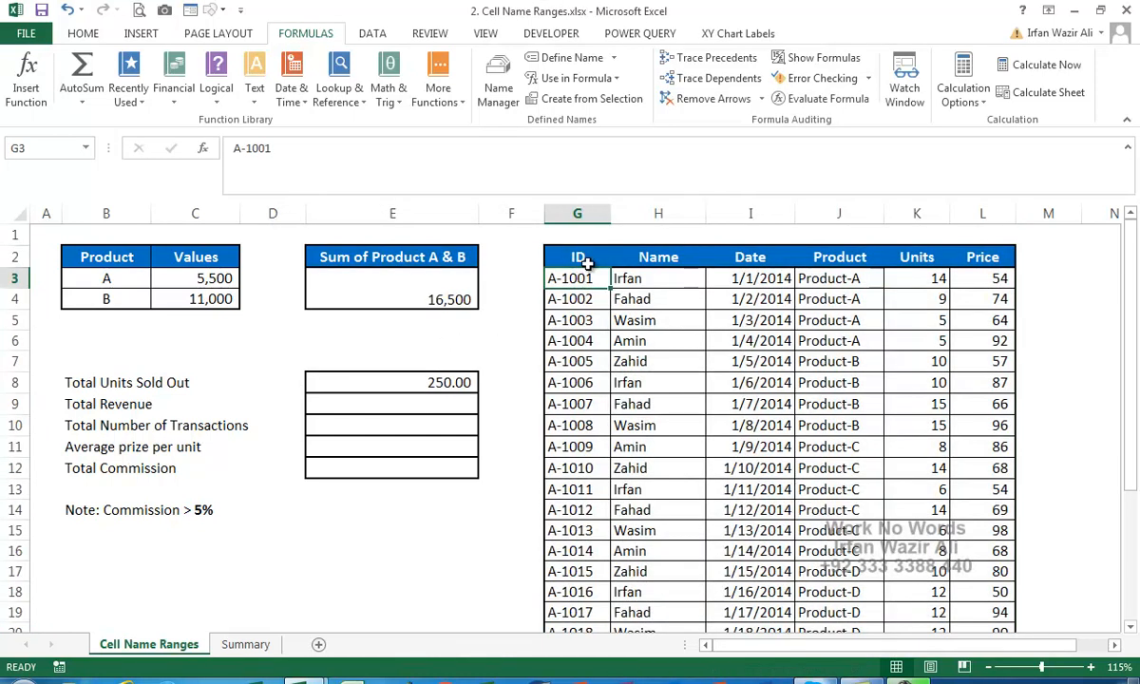
click(557, 254)
click(634, 257)
click(653, 279)
click(650, 257)
click(643, 276)
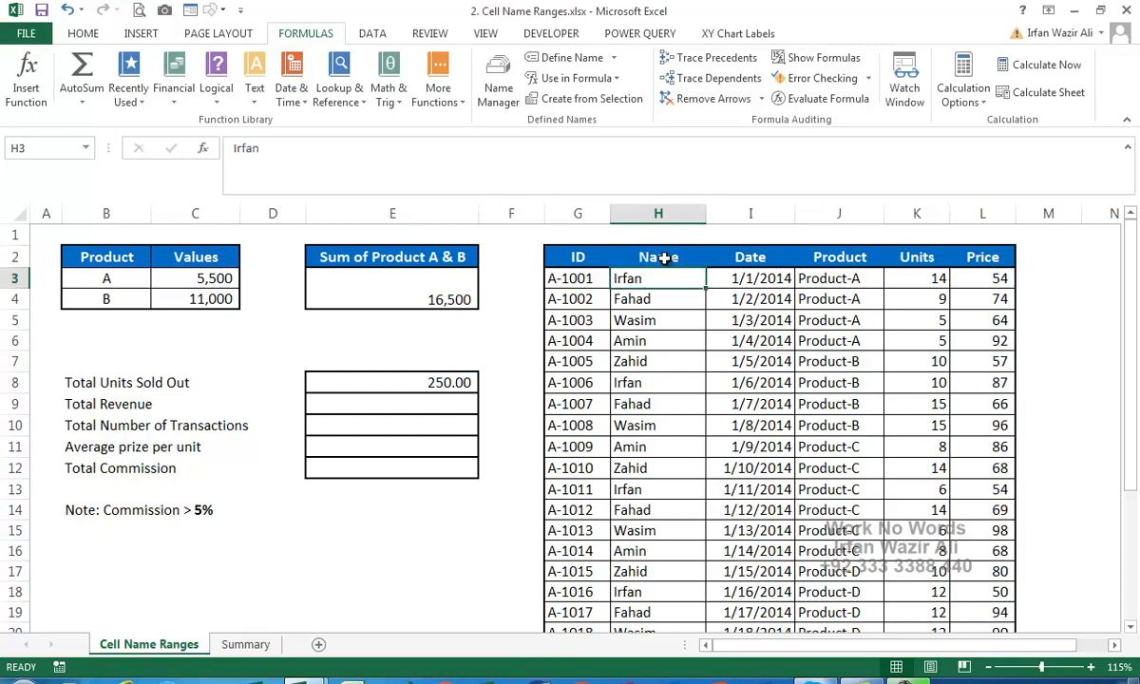
click(664, 258)
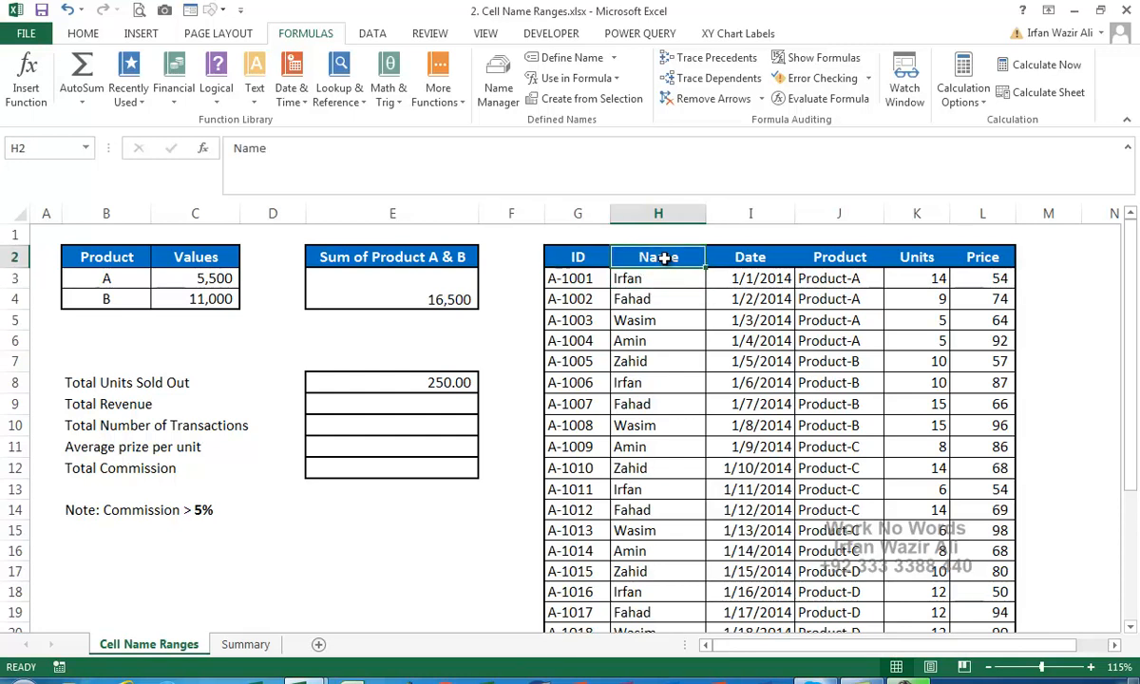
Step: Review the values and ranges of the defined names ID, Name, Price, Product, Units, ProductA and ProductB, widening the Value column
click(495, 84)
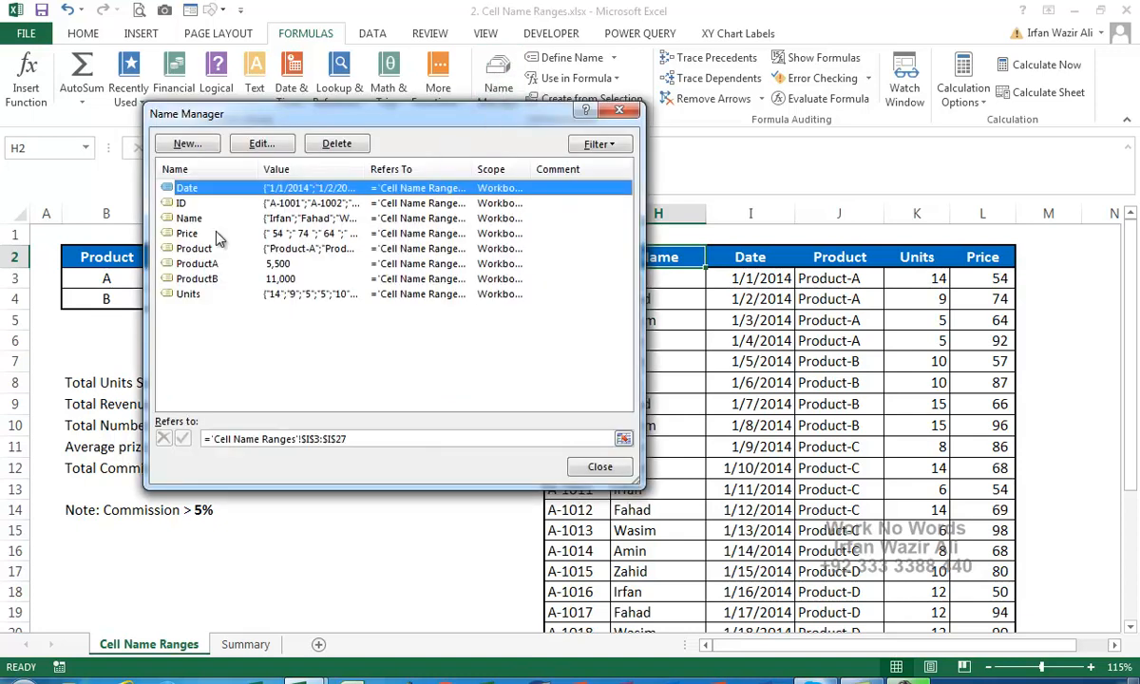
click(184, 206)
drag(366, 169, 566, 169)
click(482, 219)
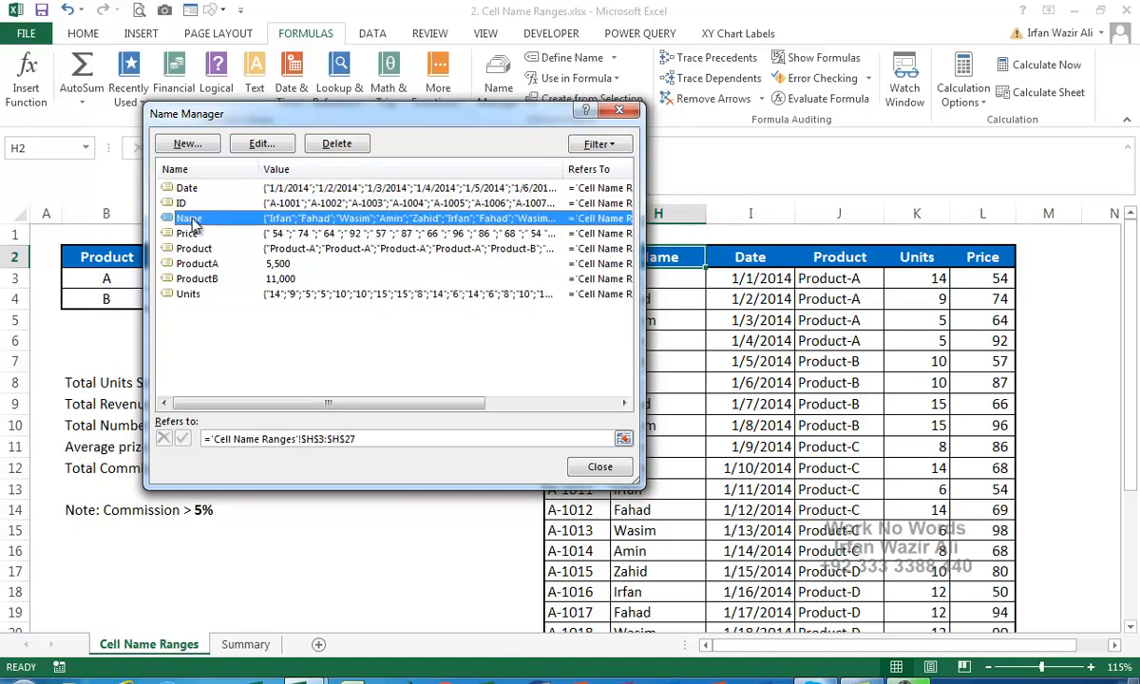
click(181, 233)
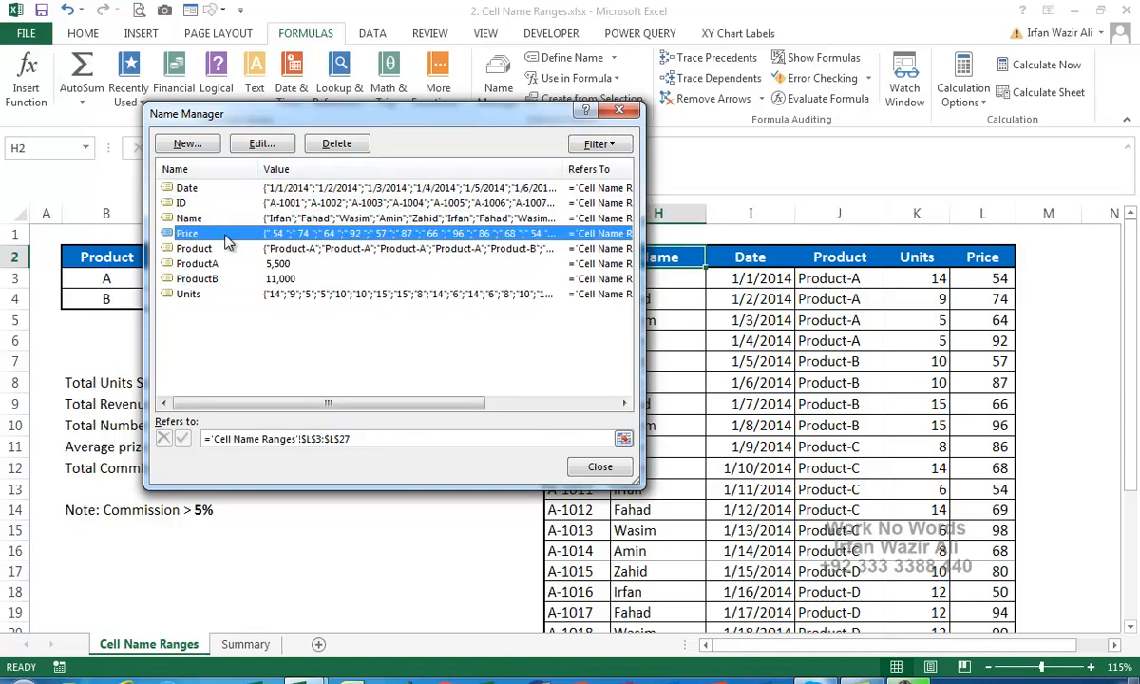
click(182, 250)
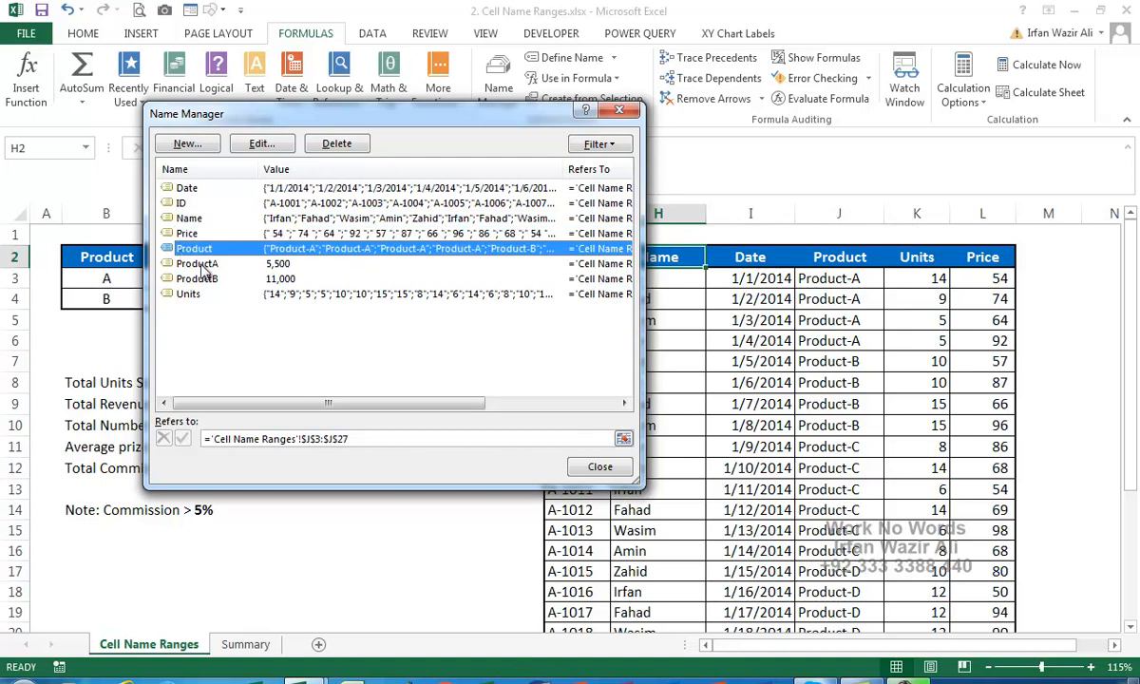
click(201, 298)
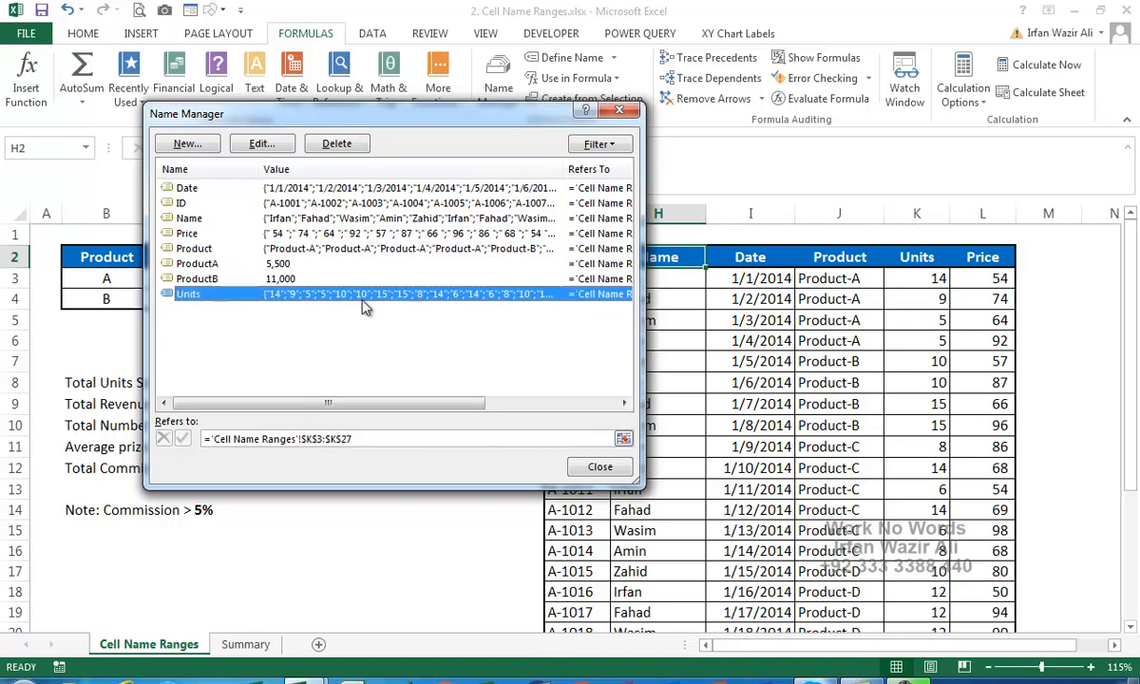
click(190, 264)
click(196, 280)
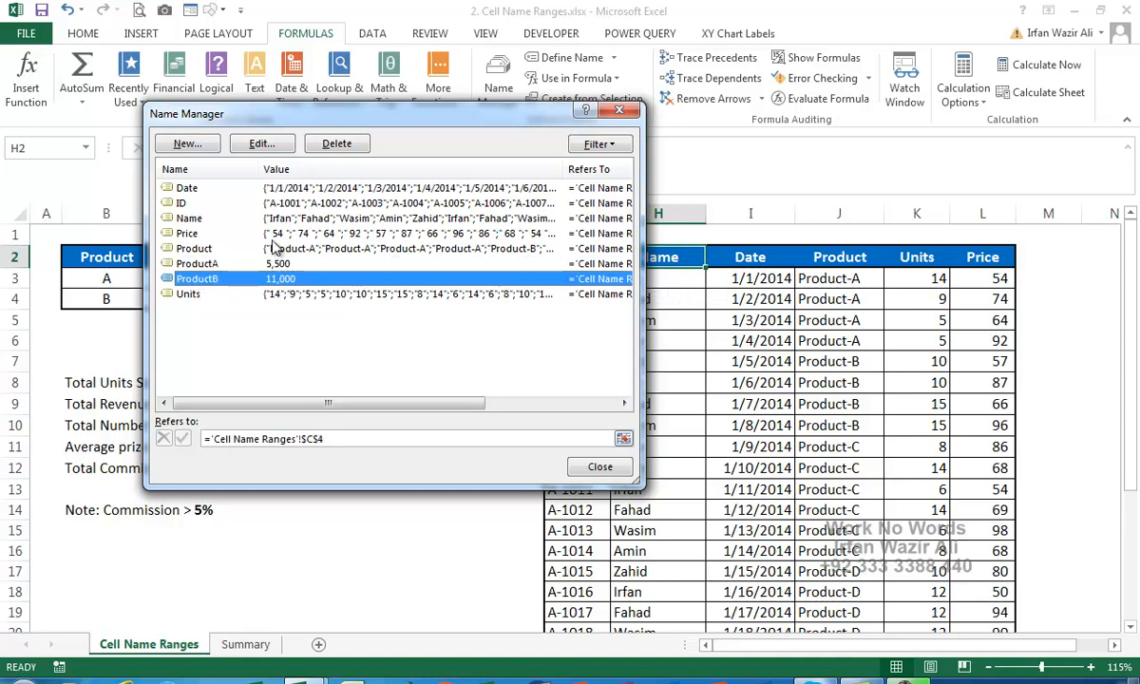
Step: Rename the defined name ProductB to productb
mouse_move(311, 118)
mouse_down()
mouse_move(615, 125)
mouse_move(291, 116)
mouse_up()
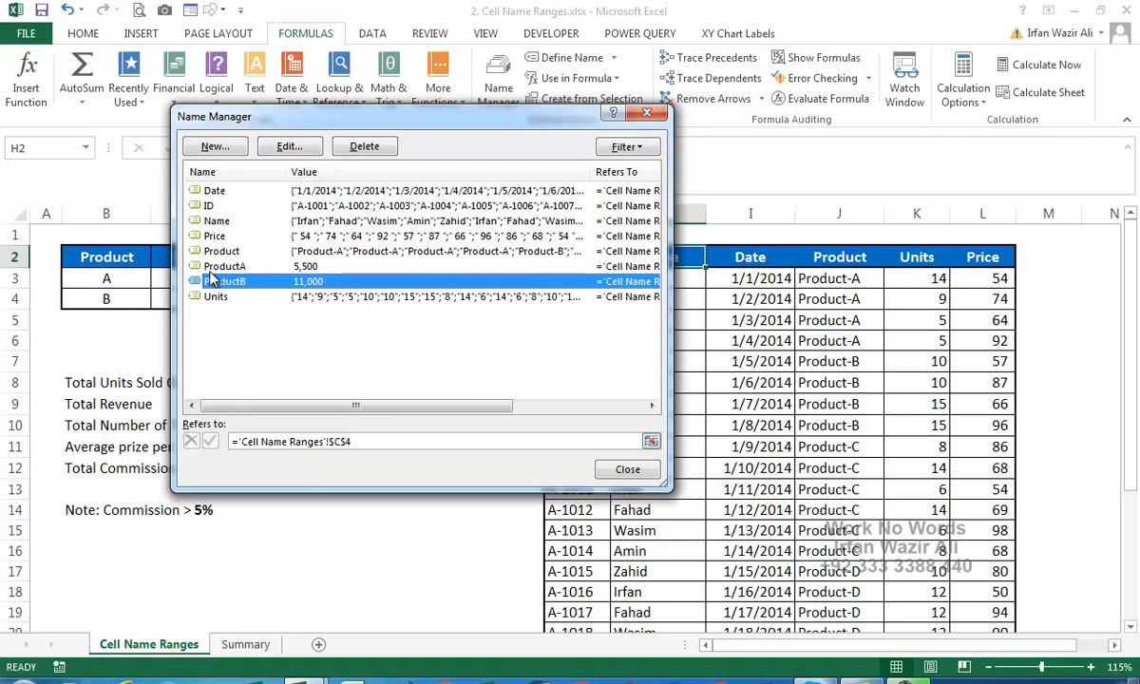
click(293, 146)
text(productb)
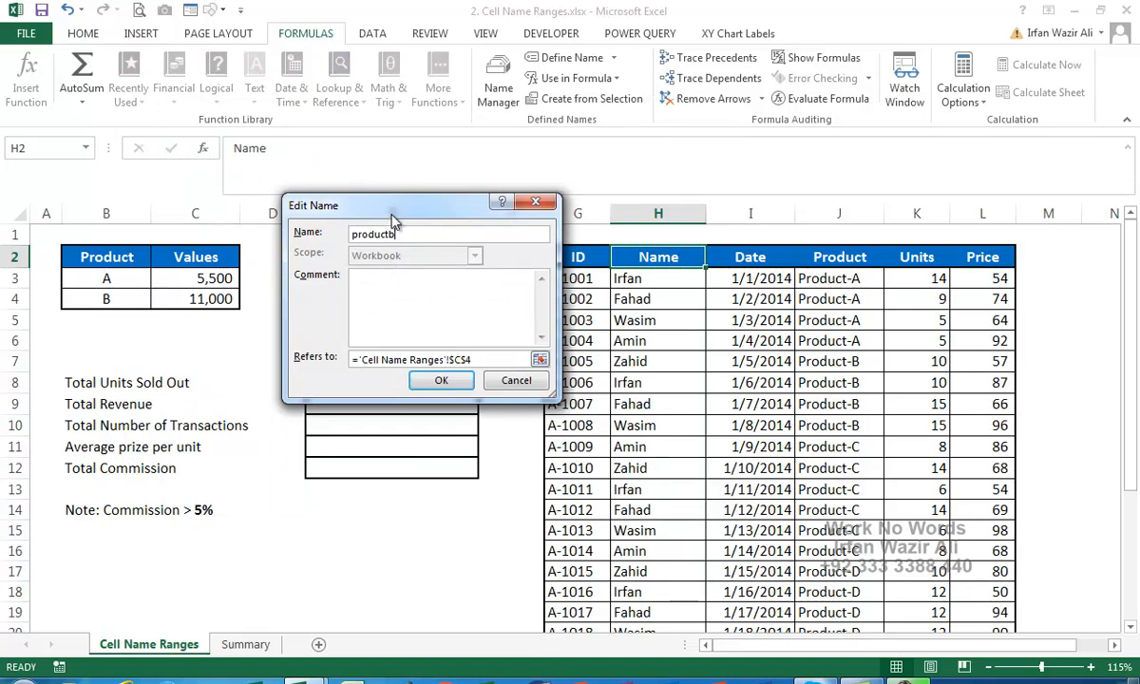
drag(388, 220, 596, 215)
click(638, 376)
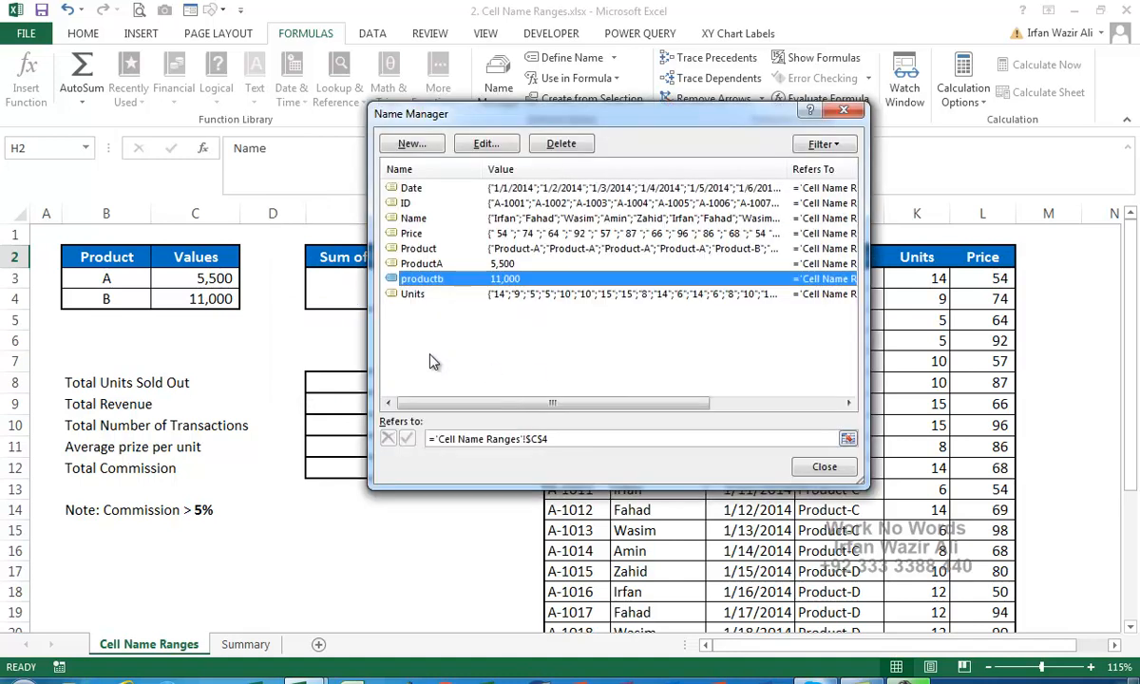
Step: Rename the defined name ProductA to producta
click(424, 268)
click(487, 143)
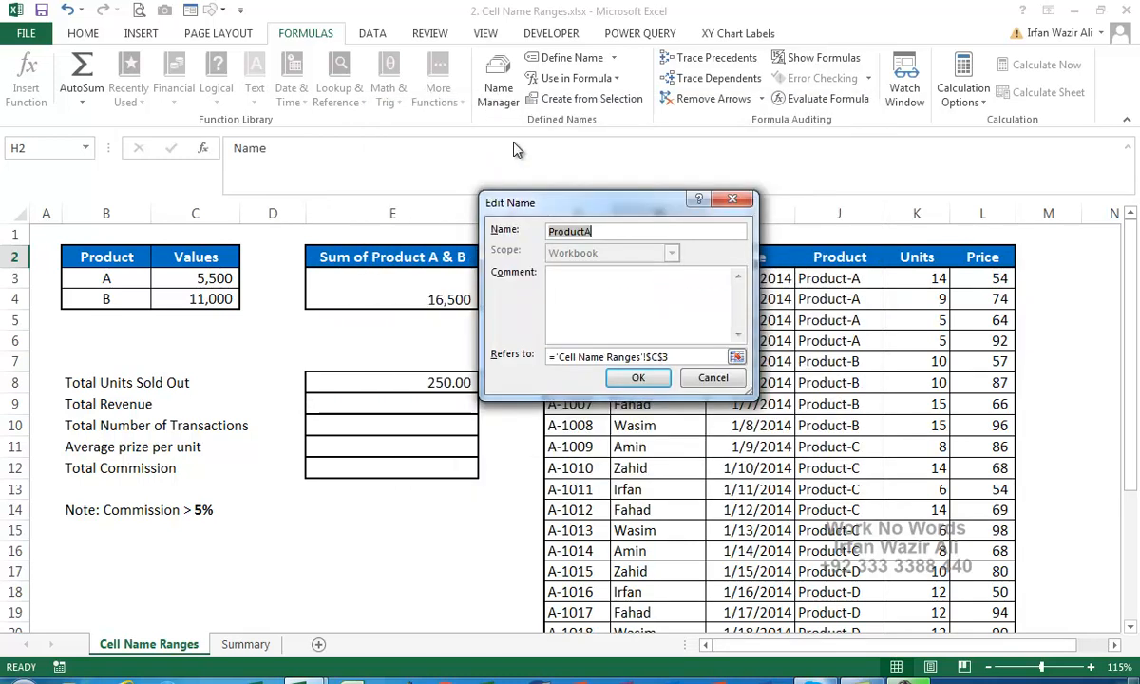
text(producta)
click(654, 380)
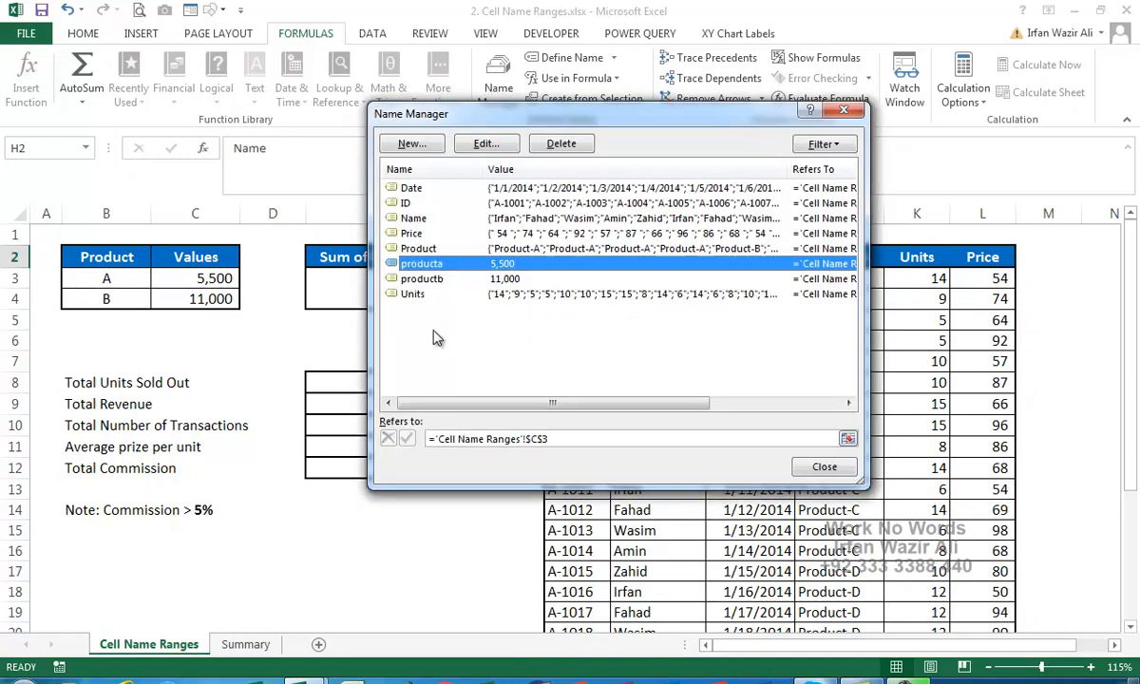
Step: Check the cell reference of the defined name producta in its edit dialog
click(485, 143)
click(689, 358)
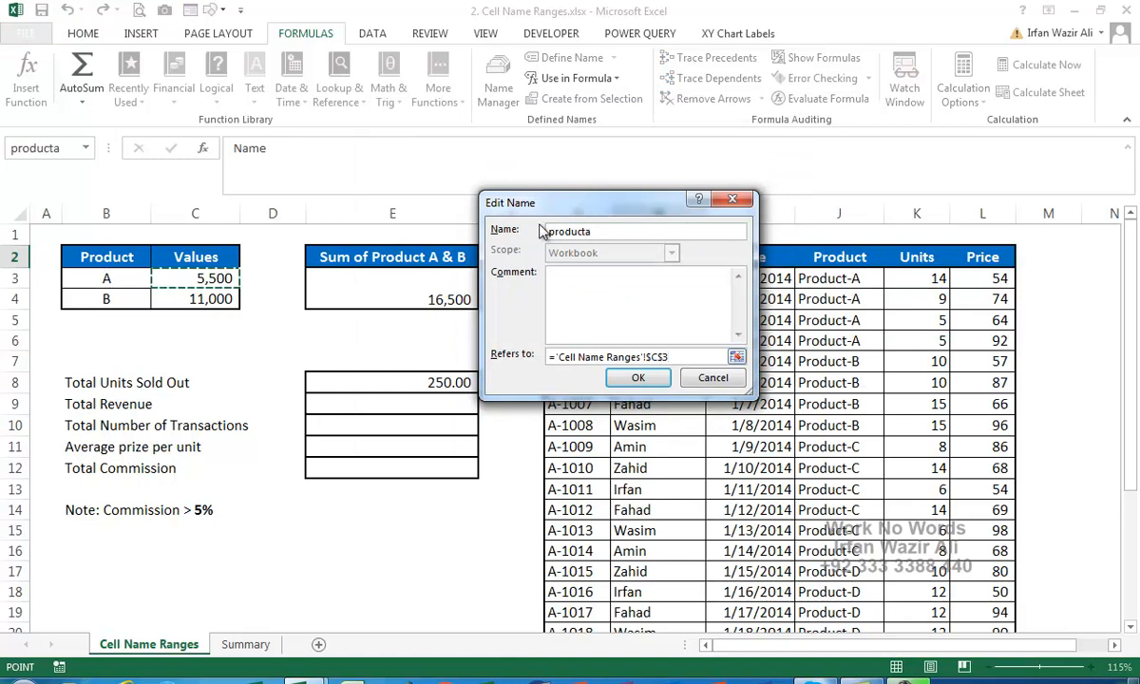
drag(524, 201, 583, 199)
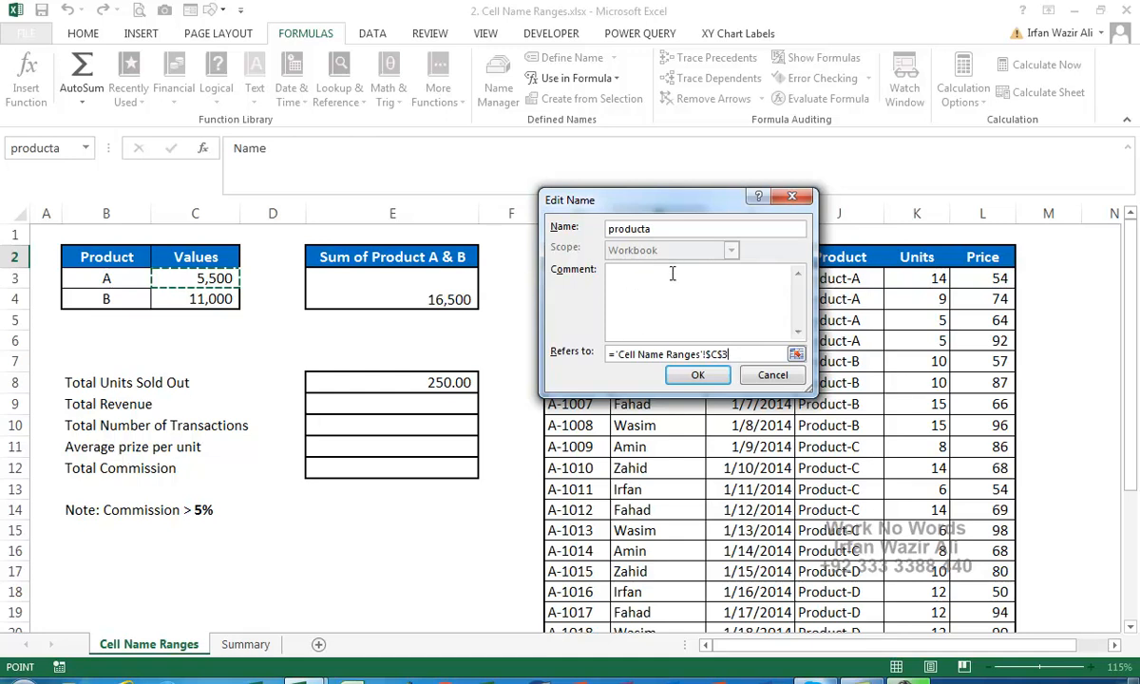
click(697, 374)
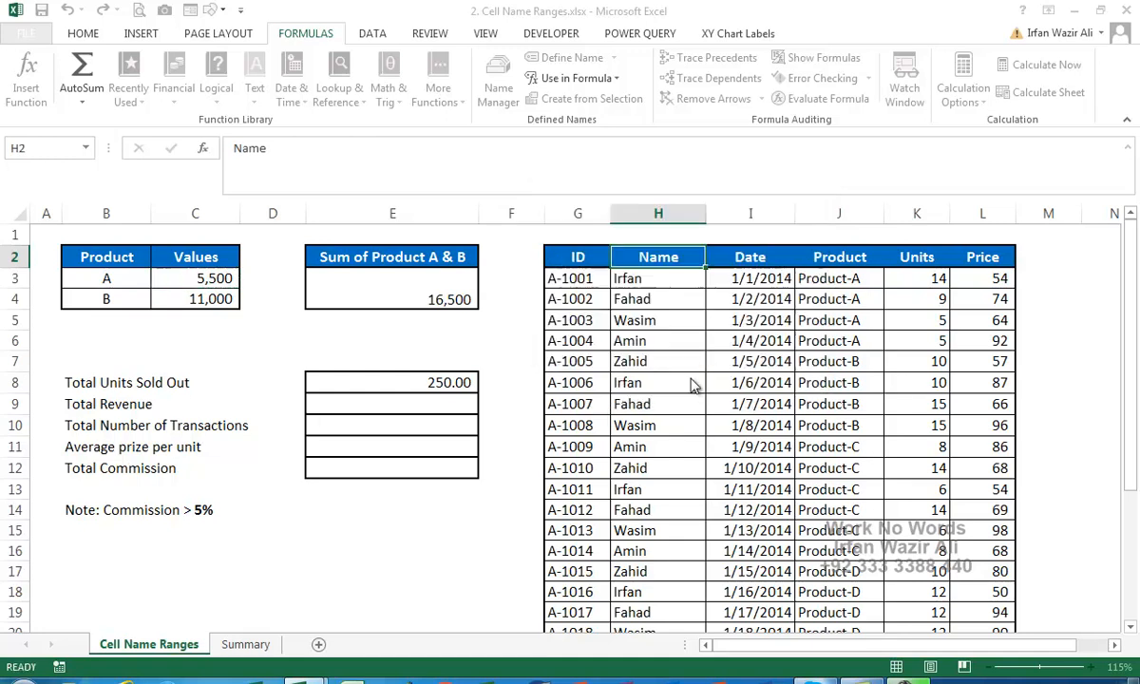
Step: Check which table cells the defined name ID covers, then leave the name management dialog
click(561, 202)
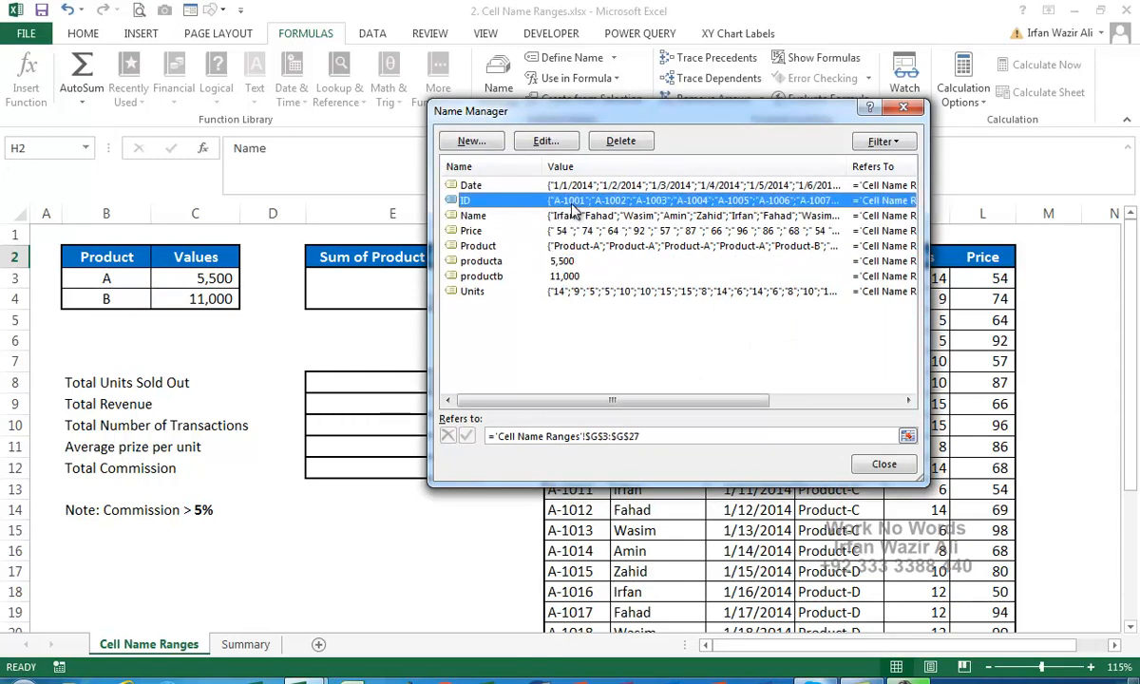
click(547, 142)
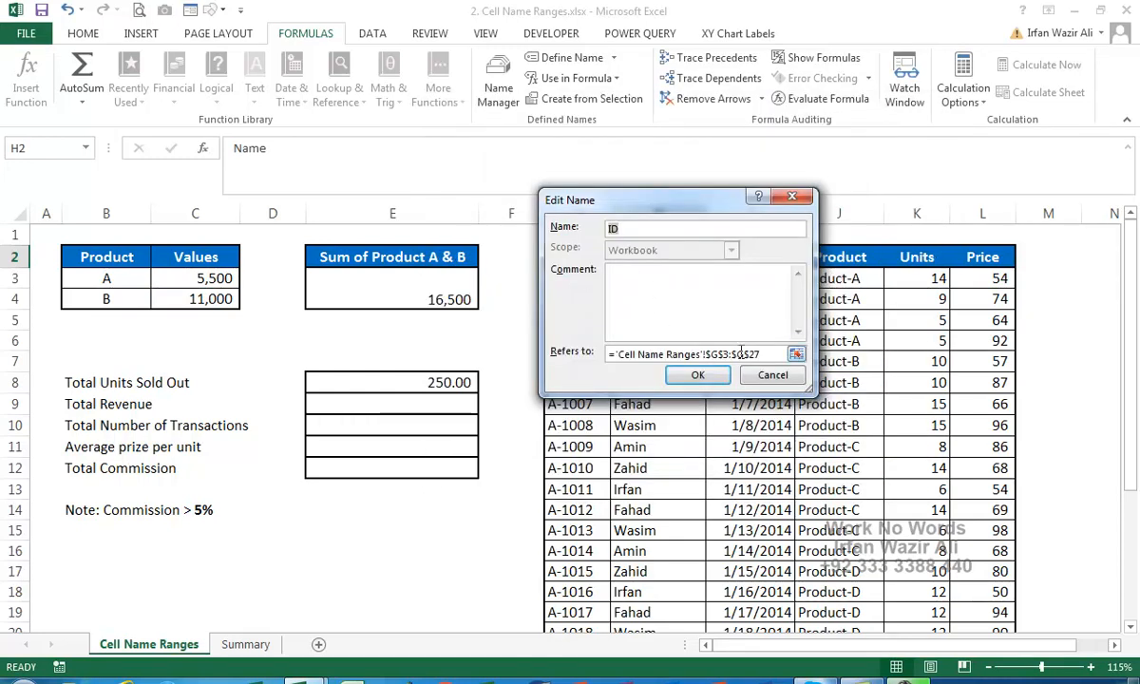
drag(693, 204, 372, 243)
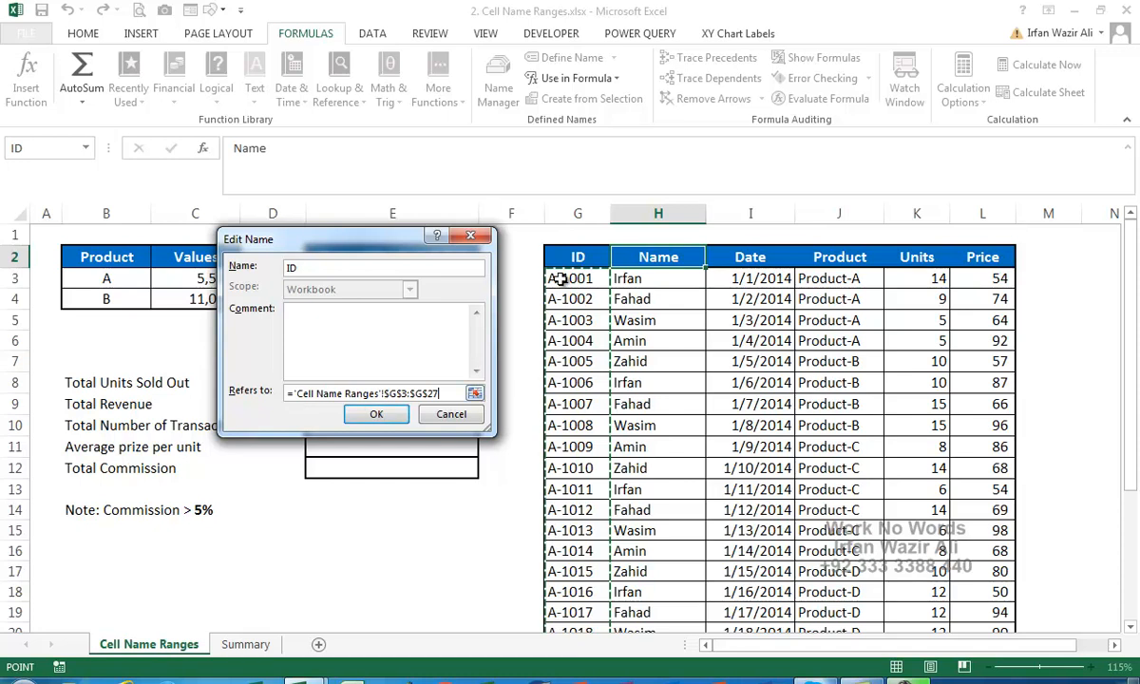
click(376, 416)
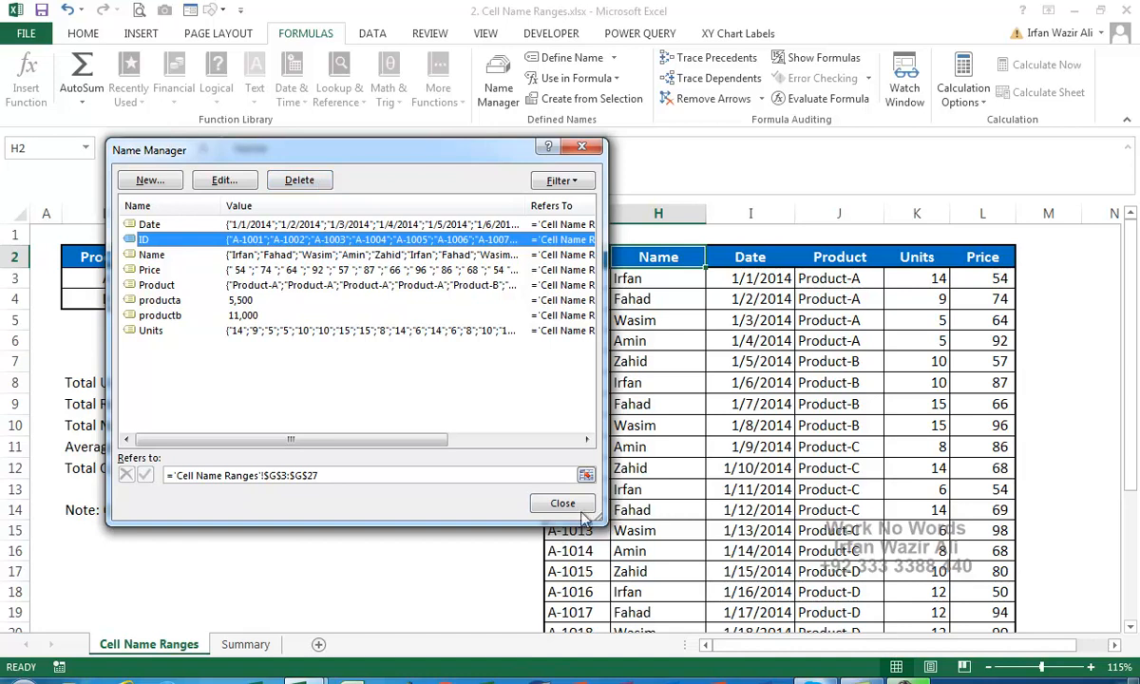
click(540, 504)
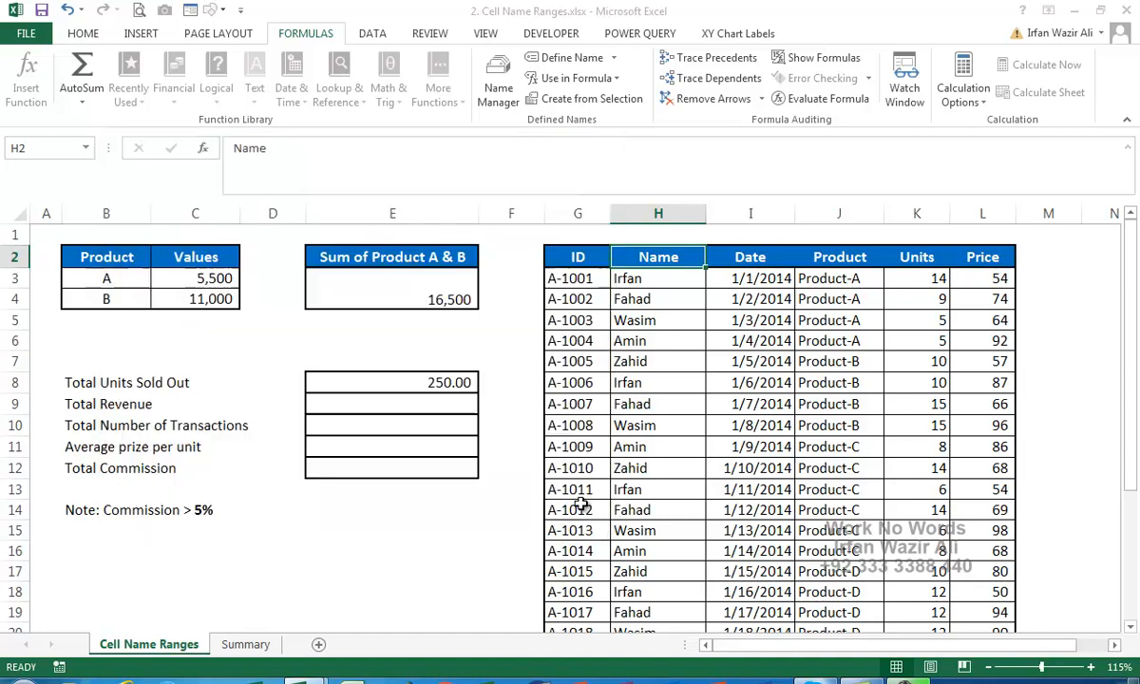
Step: Clear the Total Units Sold Out cell E8 and enter =SUM(Units), using the defined name Units
click(433, 382)
key(Delete)
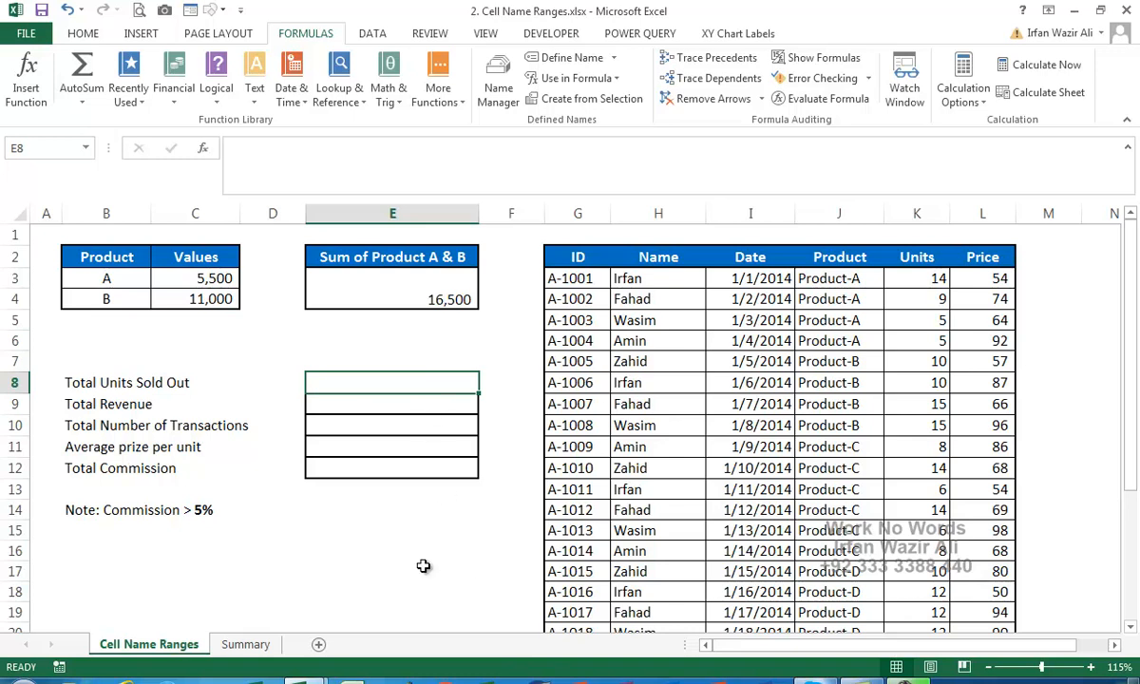
text(=sum()
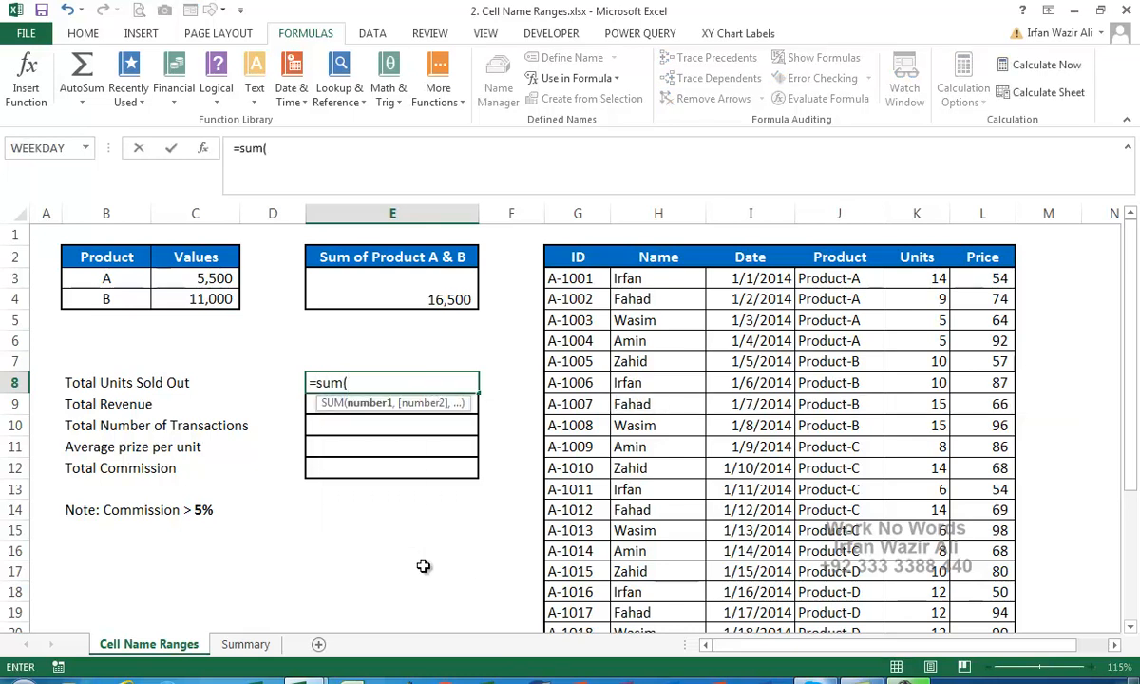
text(uni)
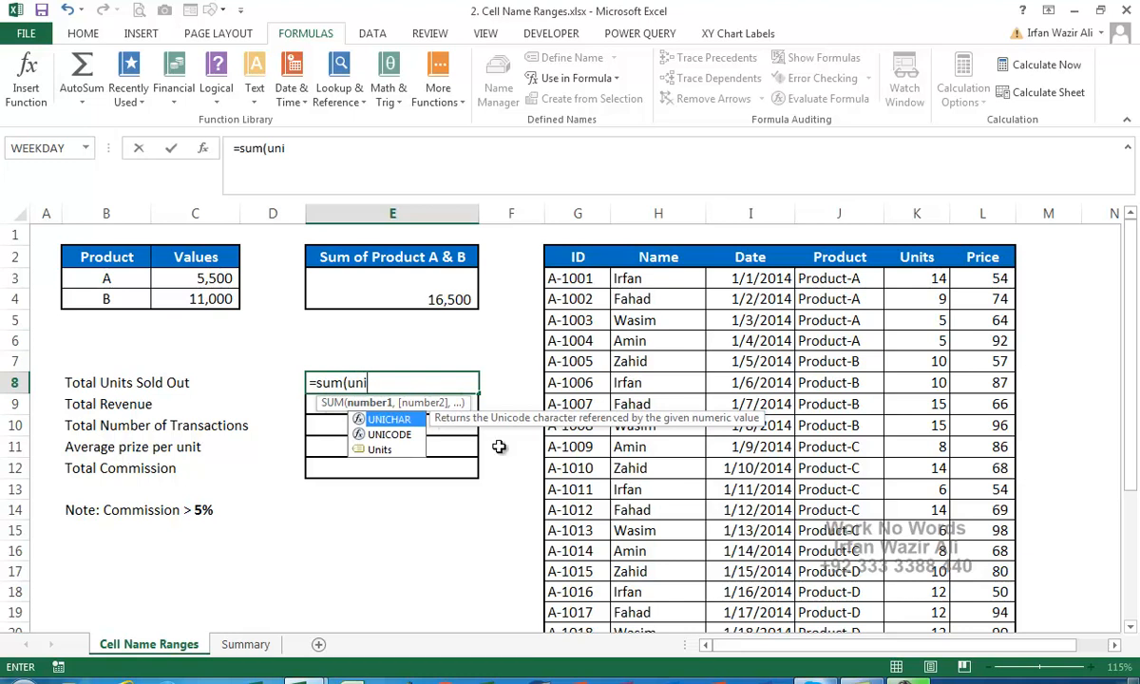
double_click(378, 451)
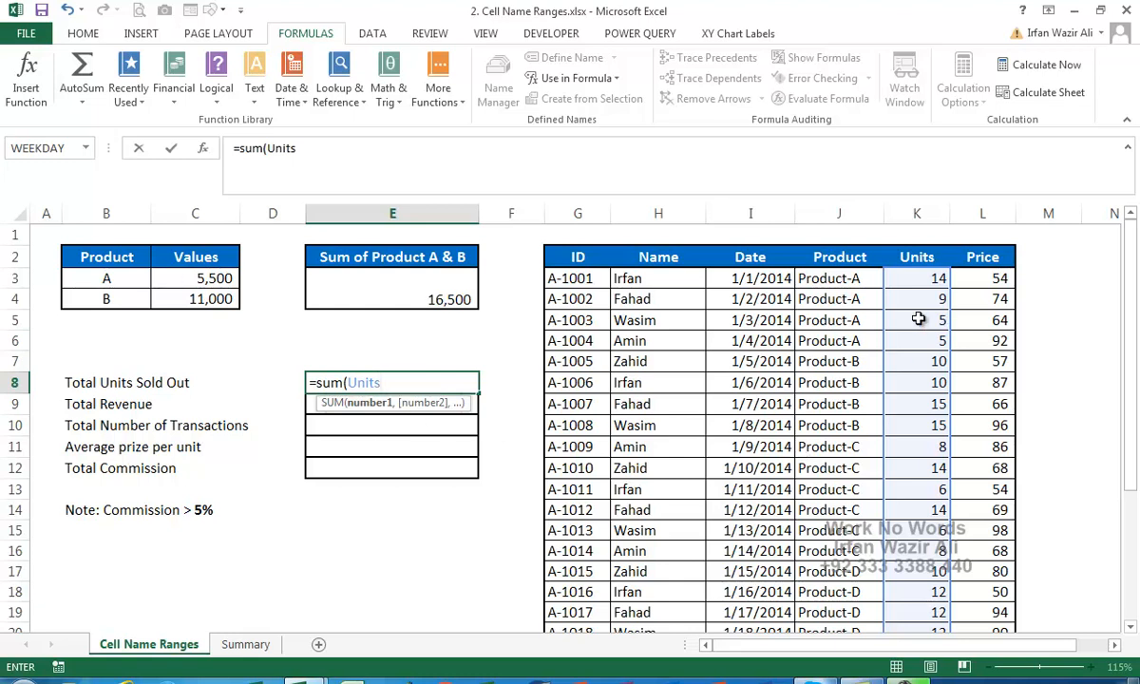
scroll(919, 319, down, 3)
scroll(919, 319, down, 2)
scroll(919, 319, up, 5)
key(Return)
key(Up)
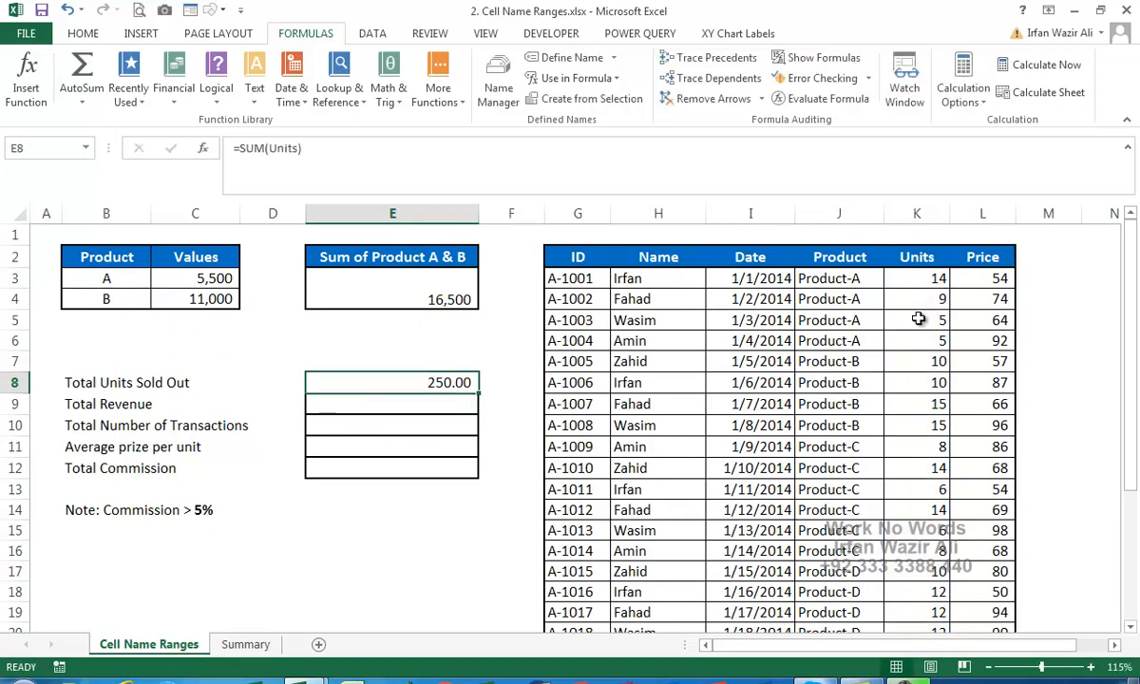
key(F2)
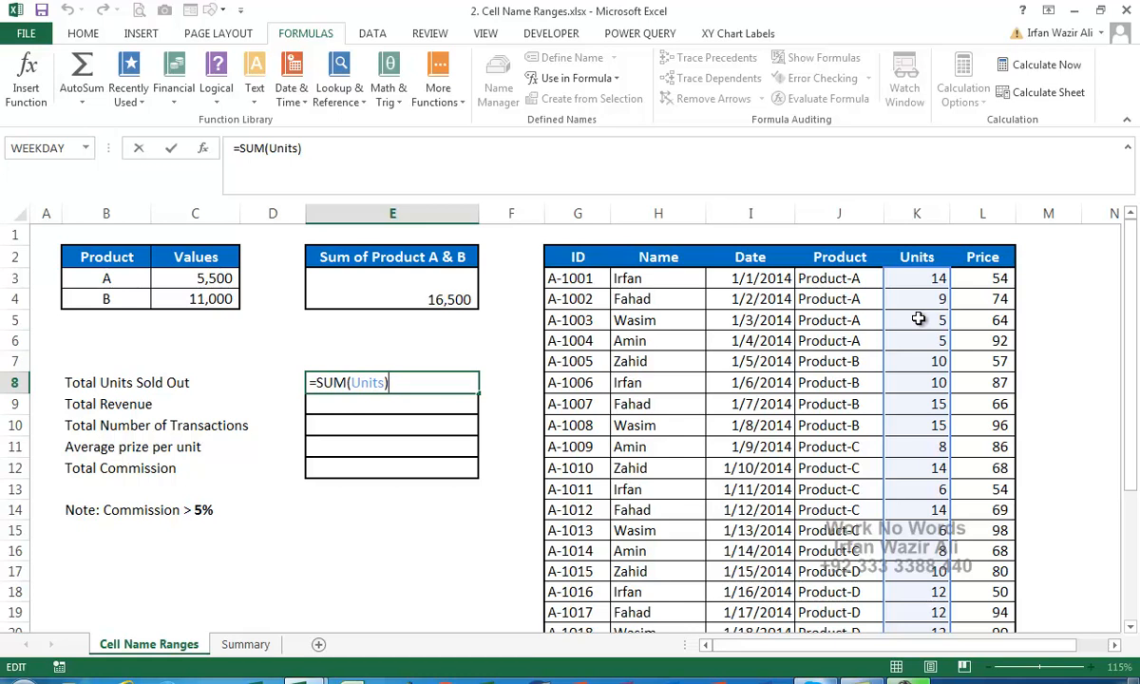
key(Return)
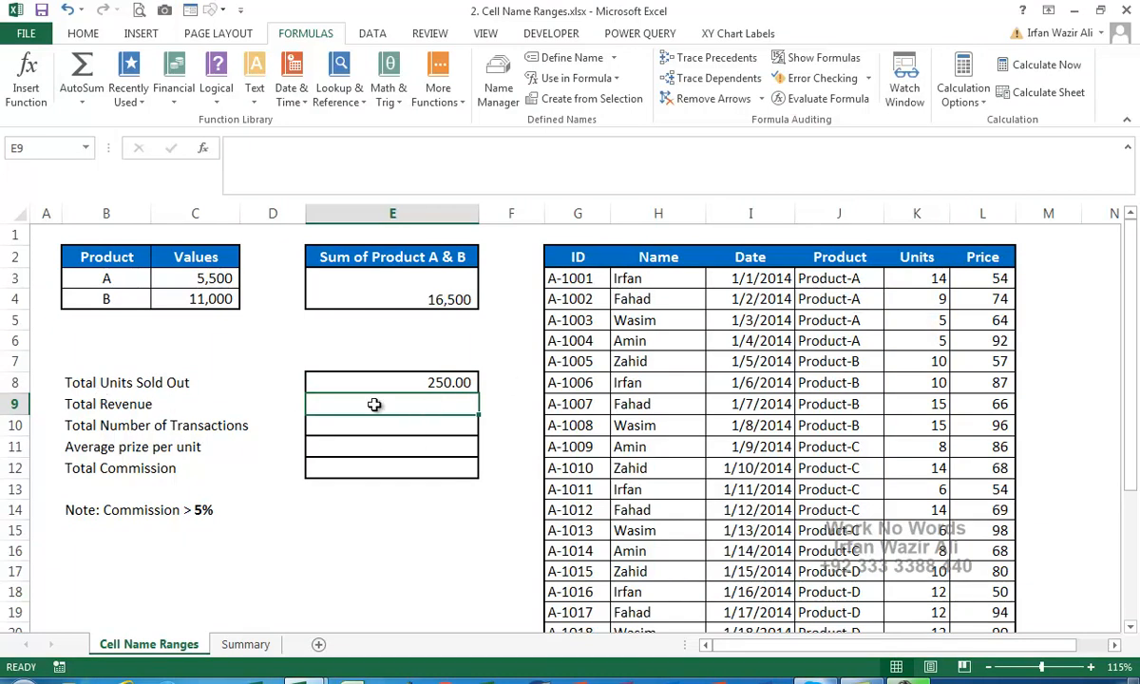
Step: Enter =SUM(Price) in the Total Revenue cell E9, inserting Price from the list of defined names
text(=sum()
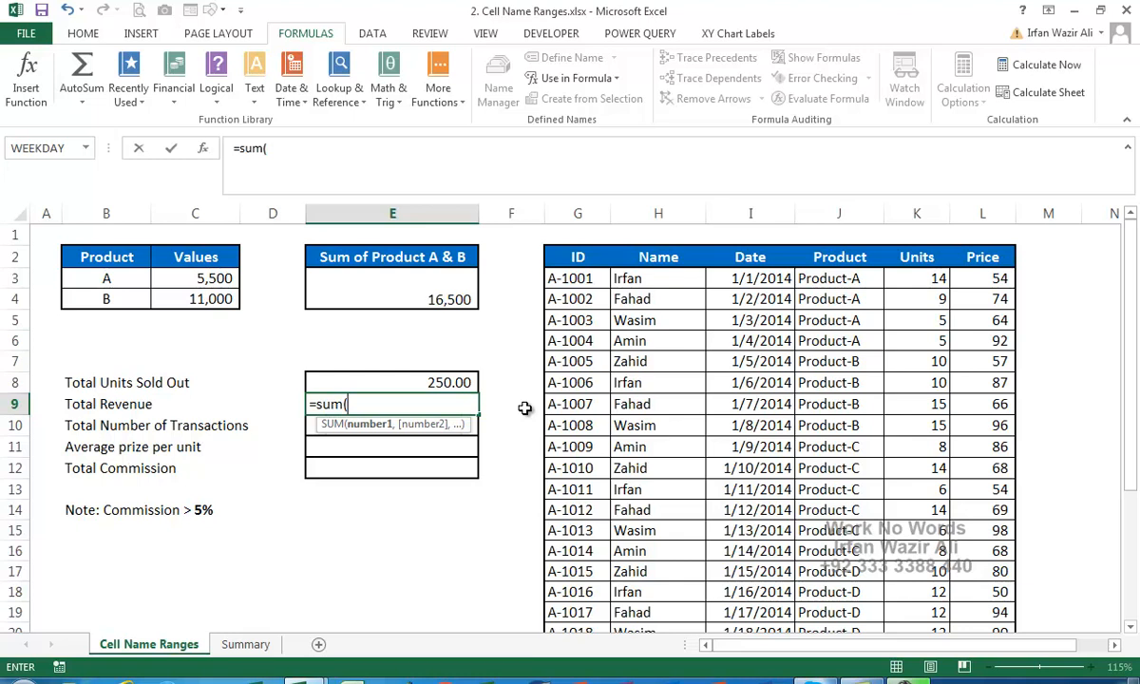
text(pr)
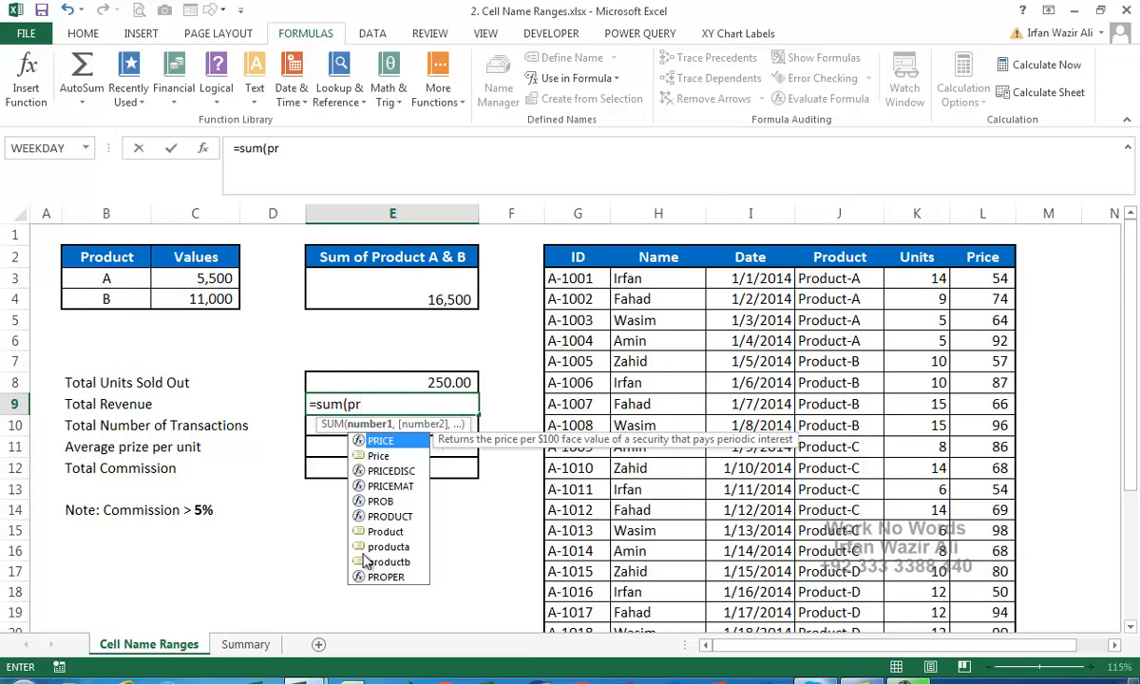
key(BackSpace)
key(BackSpace)
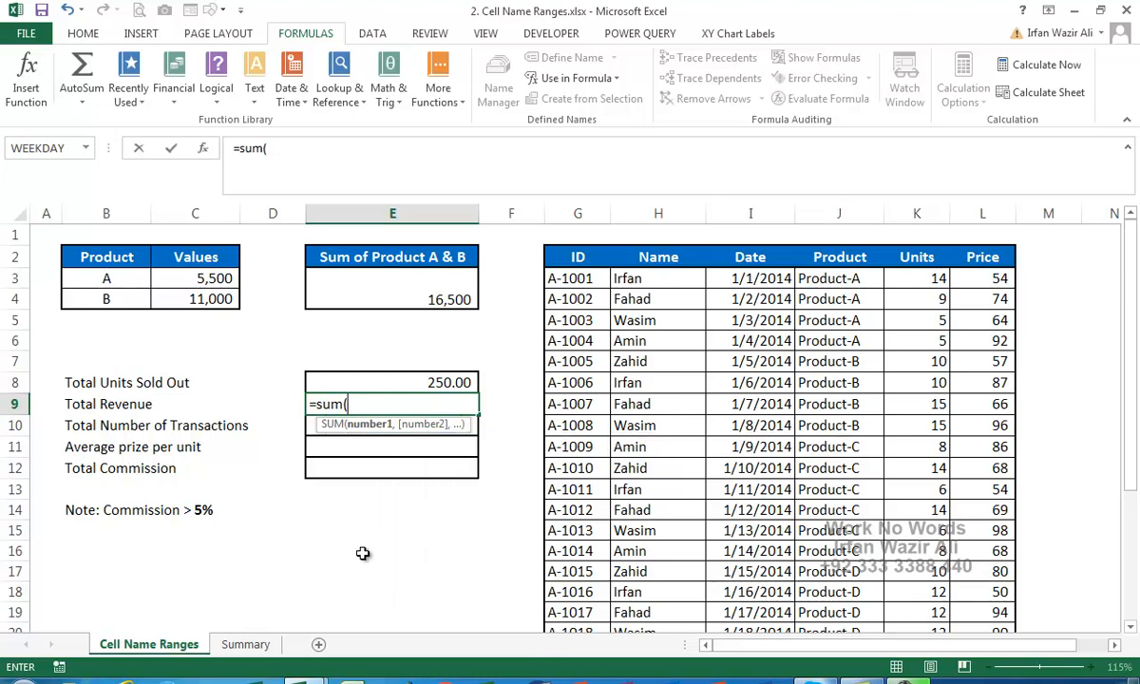
key(F3)
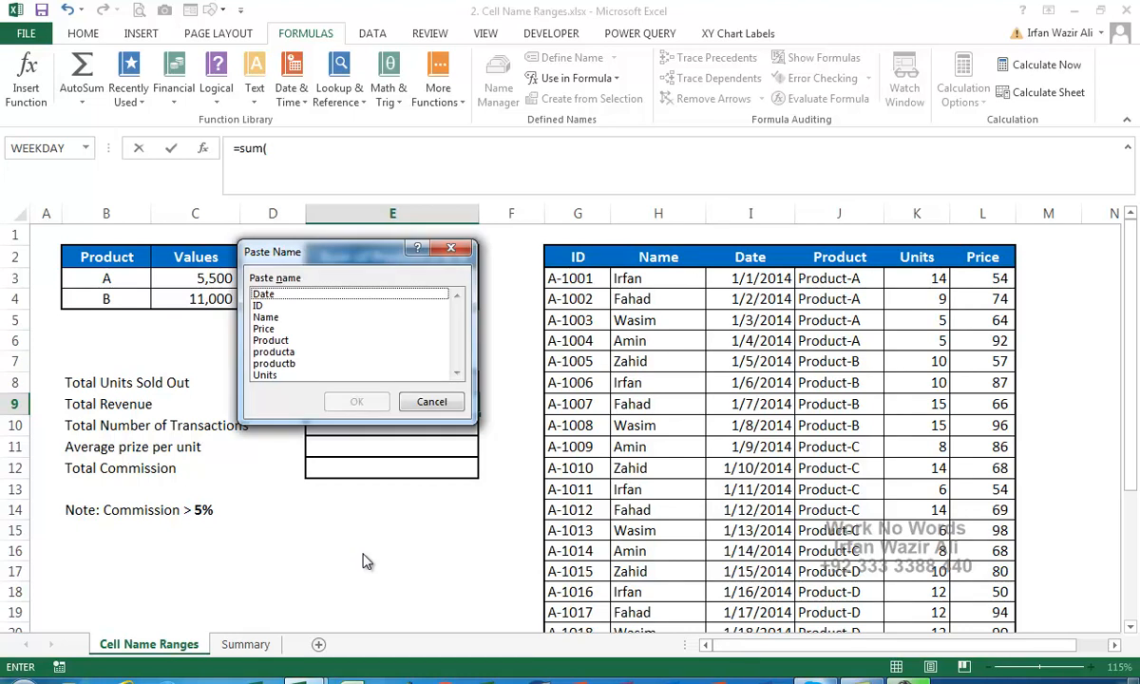
click(265, 329)
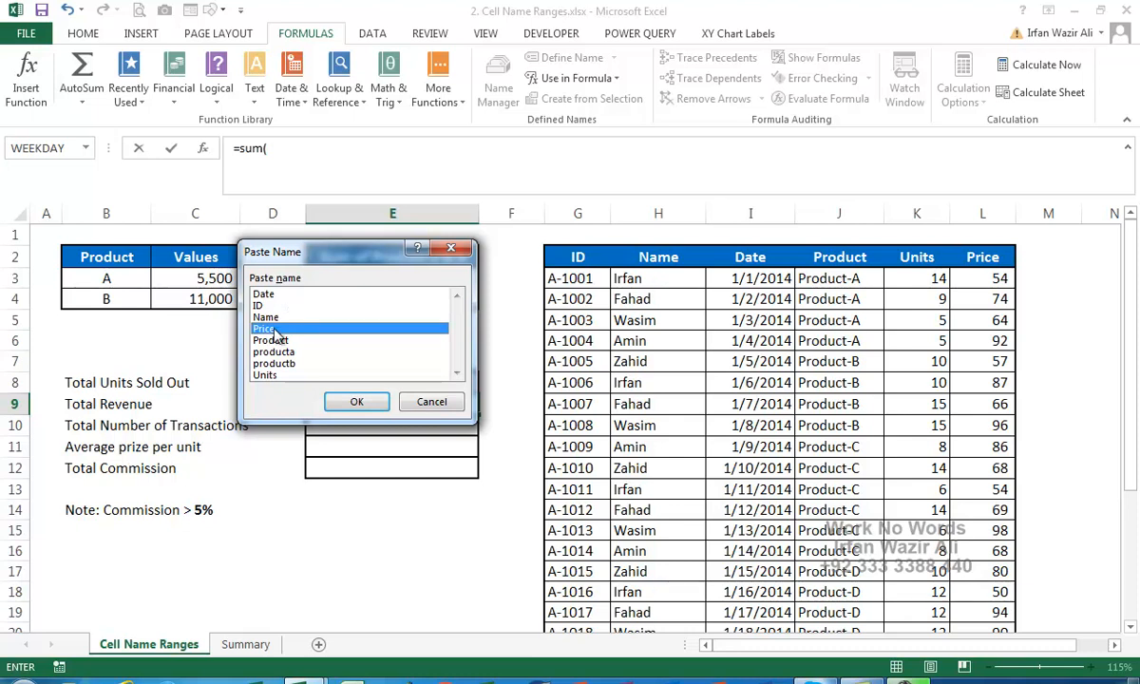
click(358, 403)
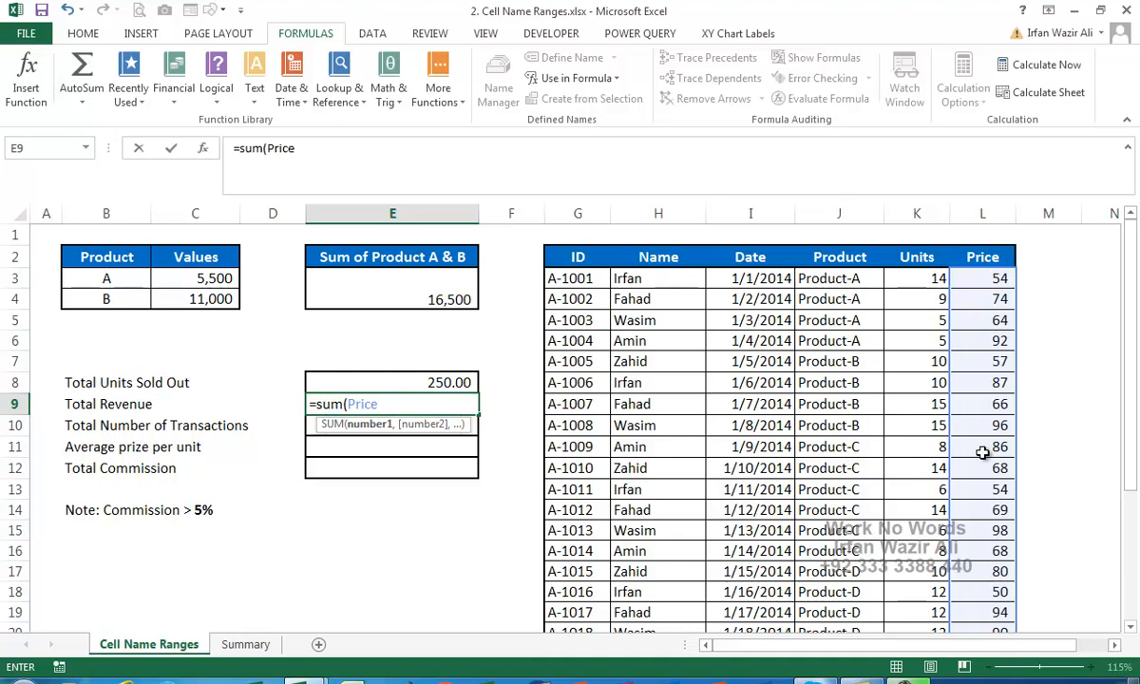
key(Return)
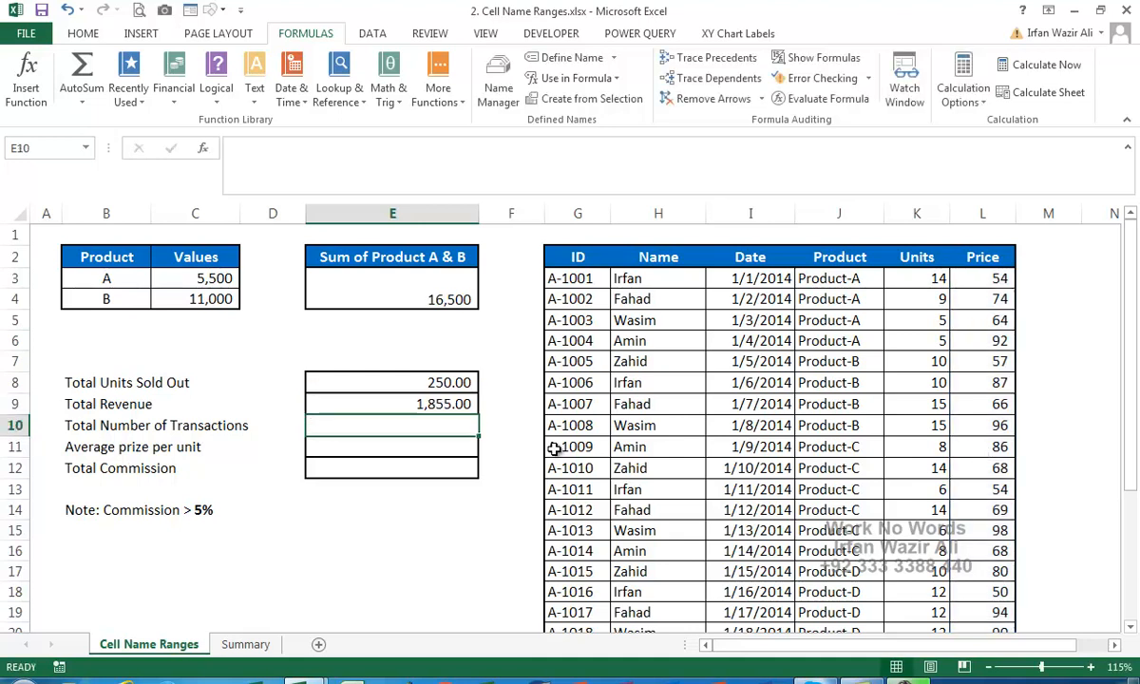
Step: AutoSum the Units and Price columns in K28:L28 below the table and compare them with the summary cells
scroll(719, 461, down, 5)
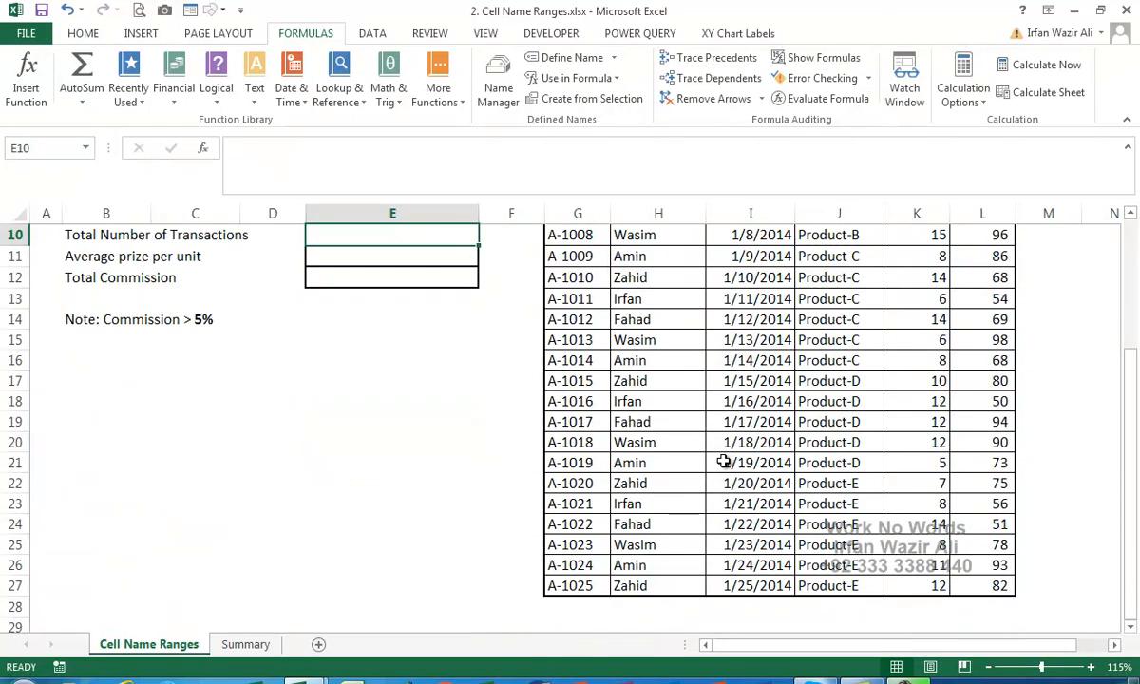
drag(926, 486, 966, 486)
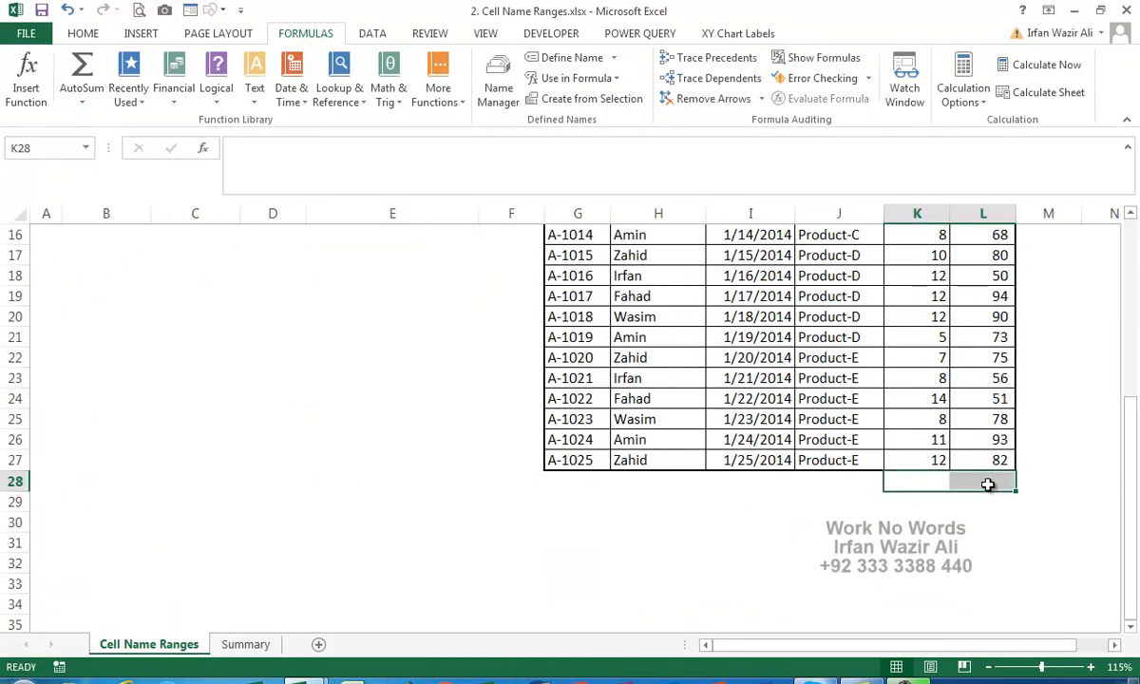
key(alt+equal)
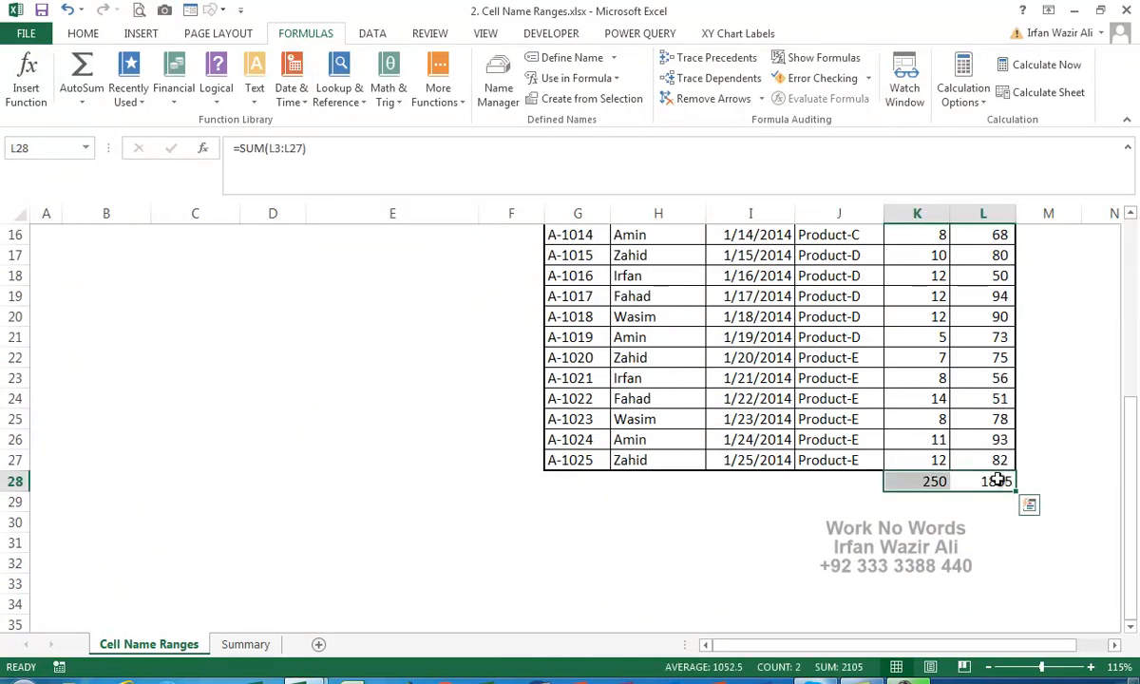
click(988, 483)
scroll(989, 575, up, 3)
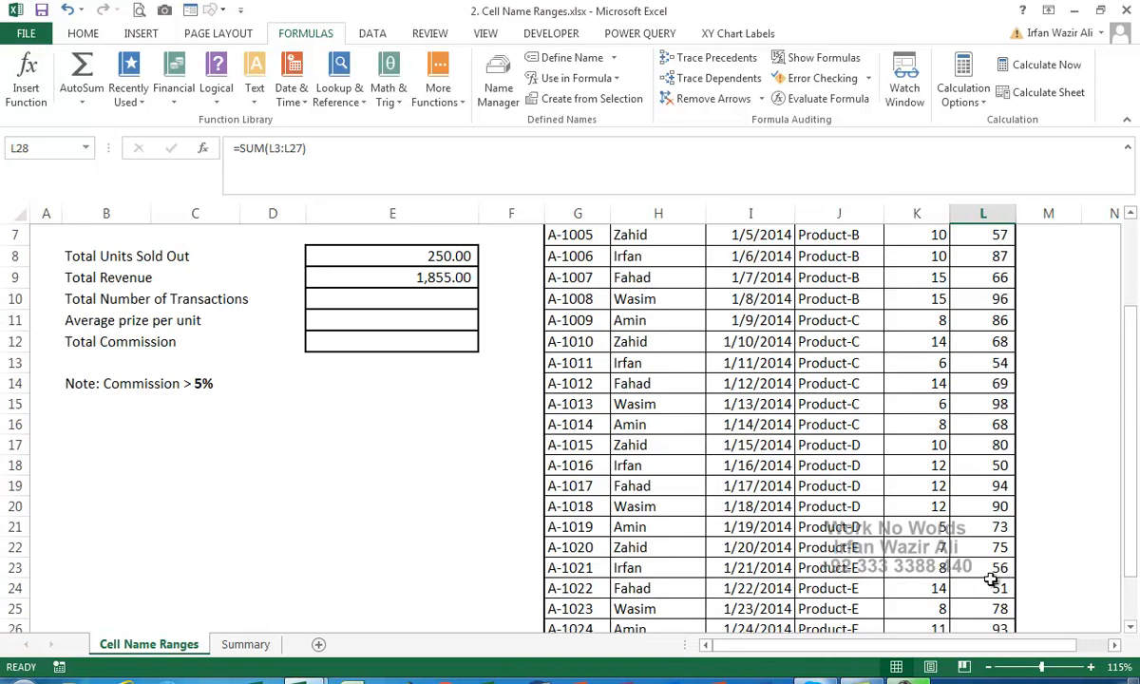
Step: Enter =COUNTA(ID) in the Total Number of Transactions cell E10
click(390, 297)
scroll(420, 465, up, 1)
scroll(420, 465, up, 1)
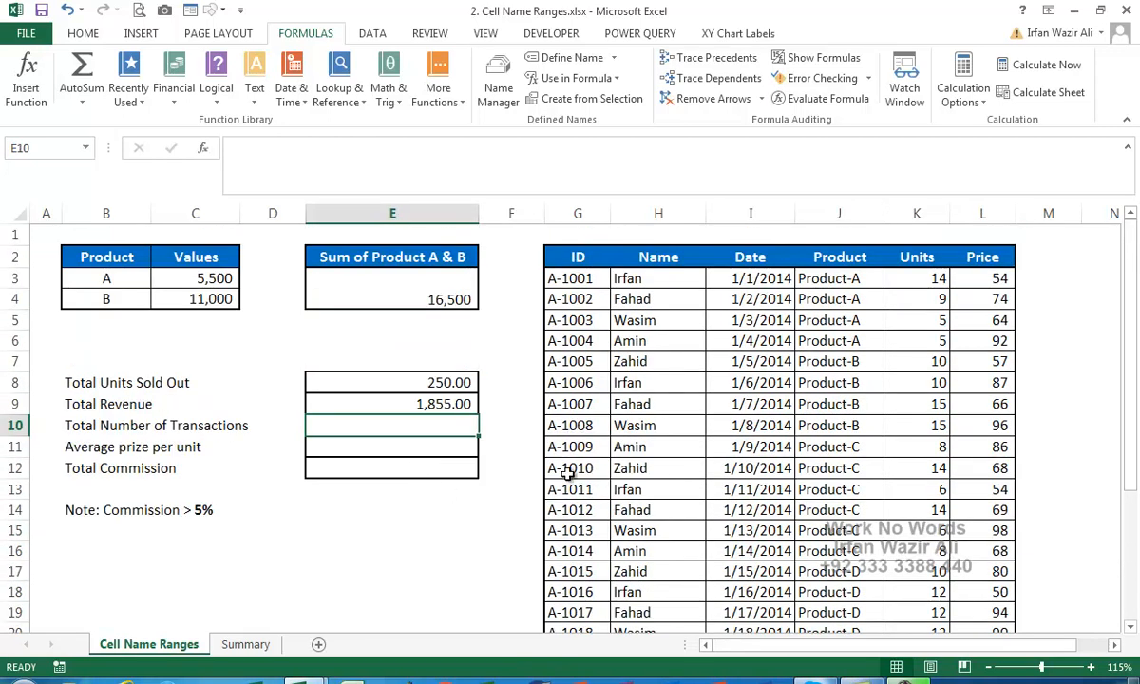
scroll(568, 475, down, 4)
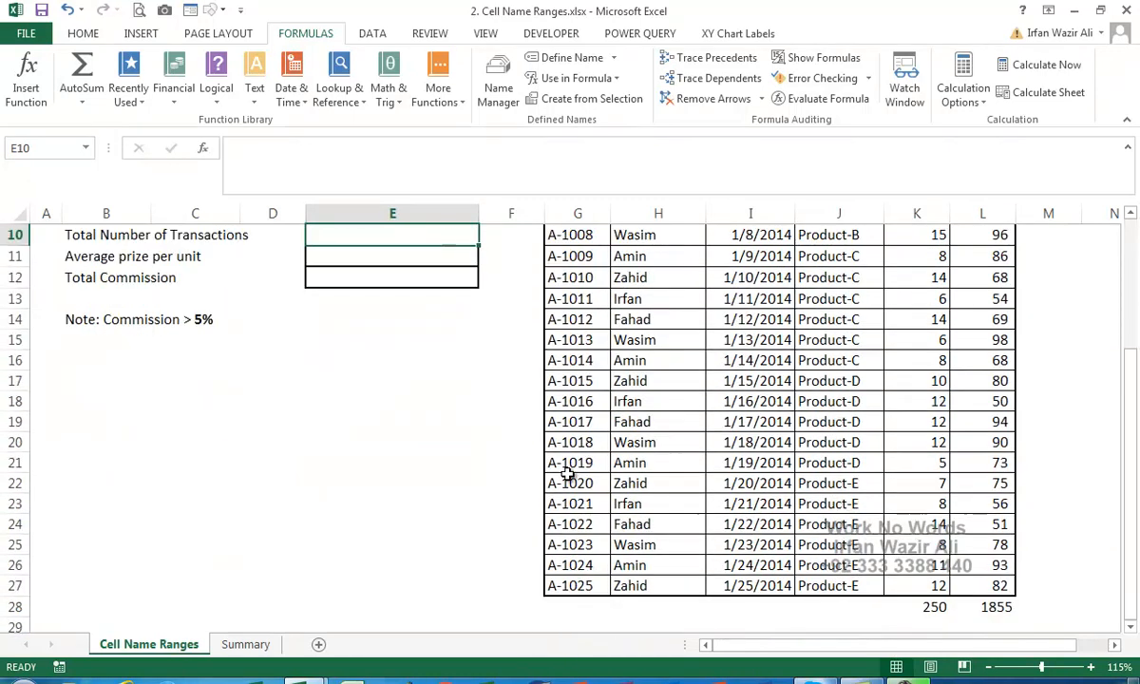
scroll(567, 475, up, 4)
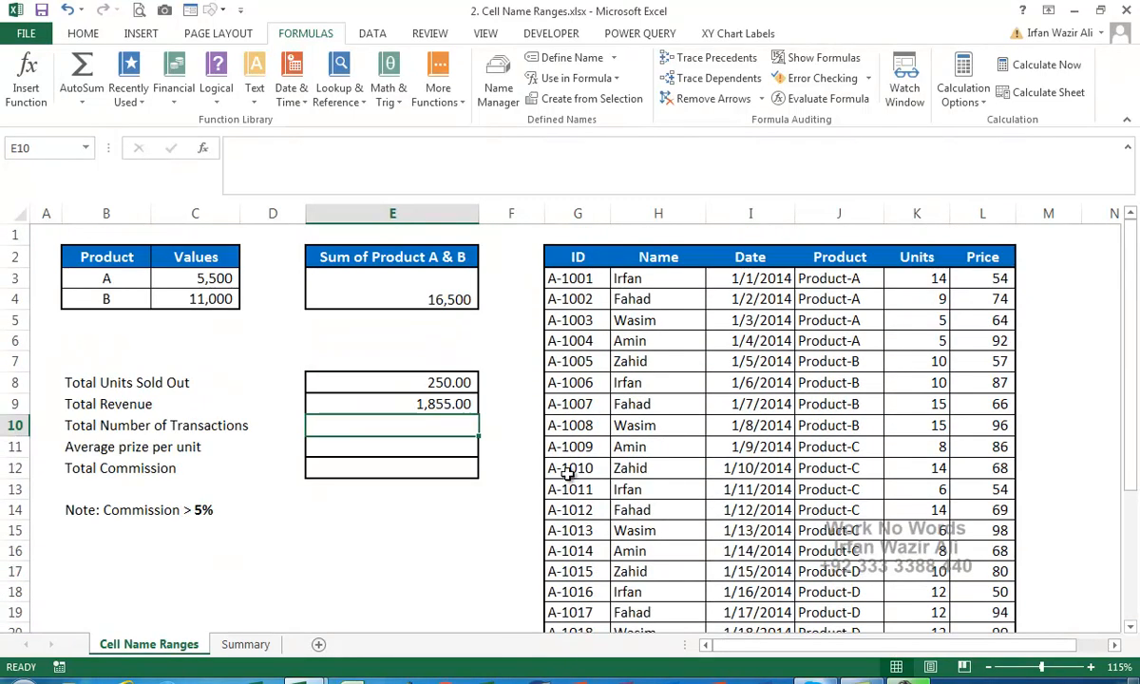
text(=counta)
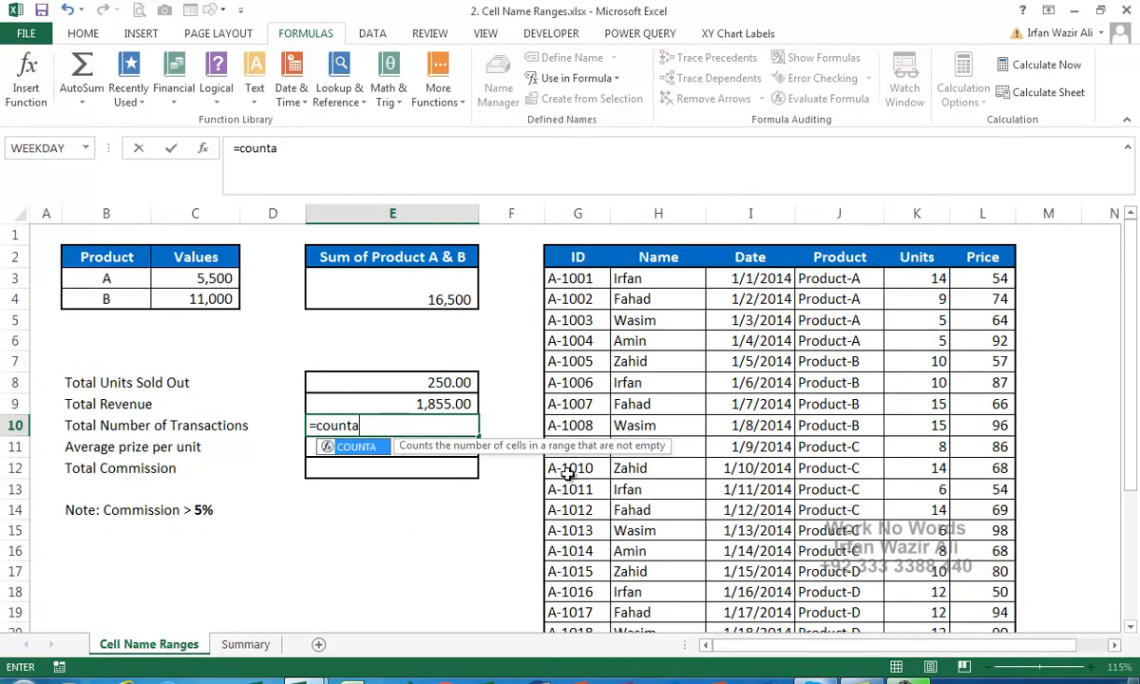
text((id)
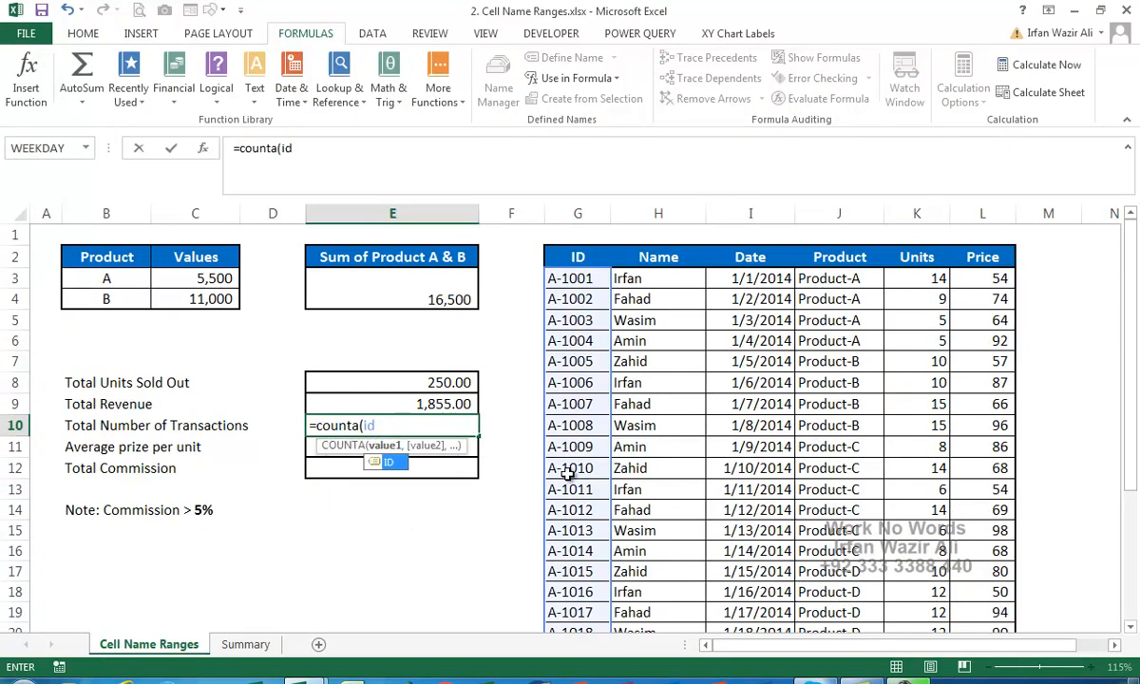
text())
key(Return)
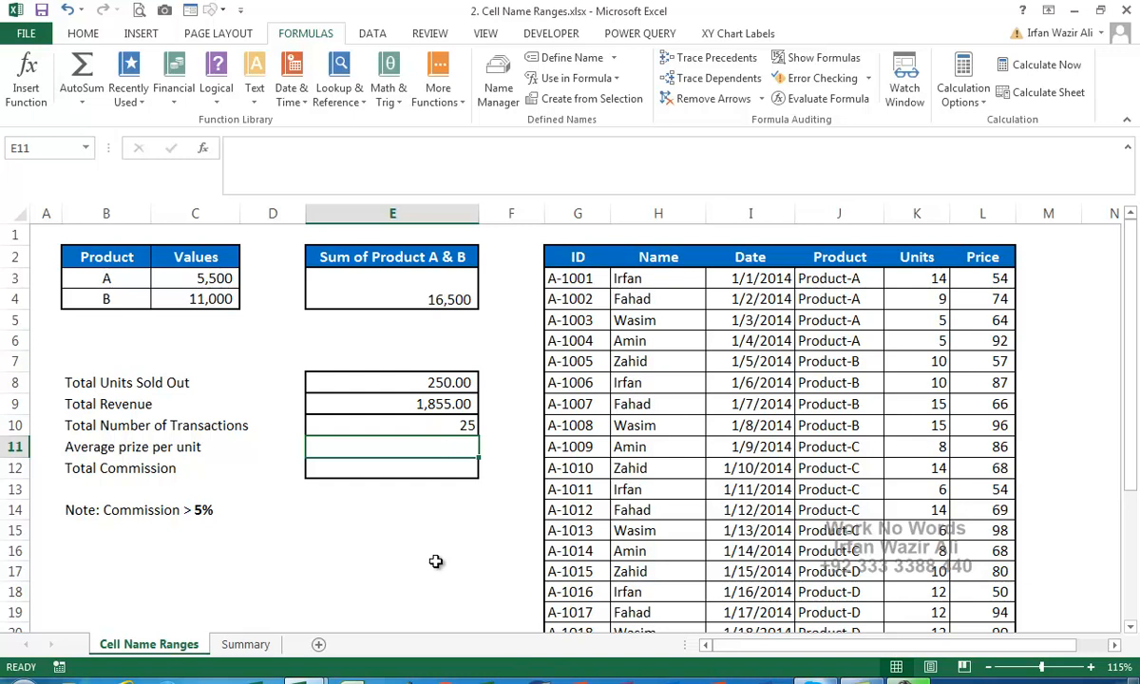
Step: Enter =SUM(Price)/SUM(Units) in the Average prize per unit cell E11, using the defined names Price and Units
text(=sum()
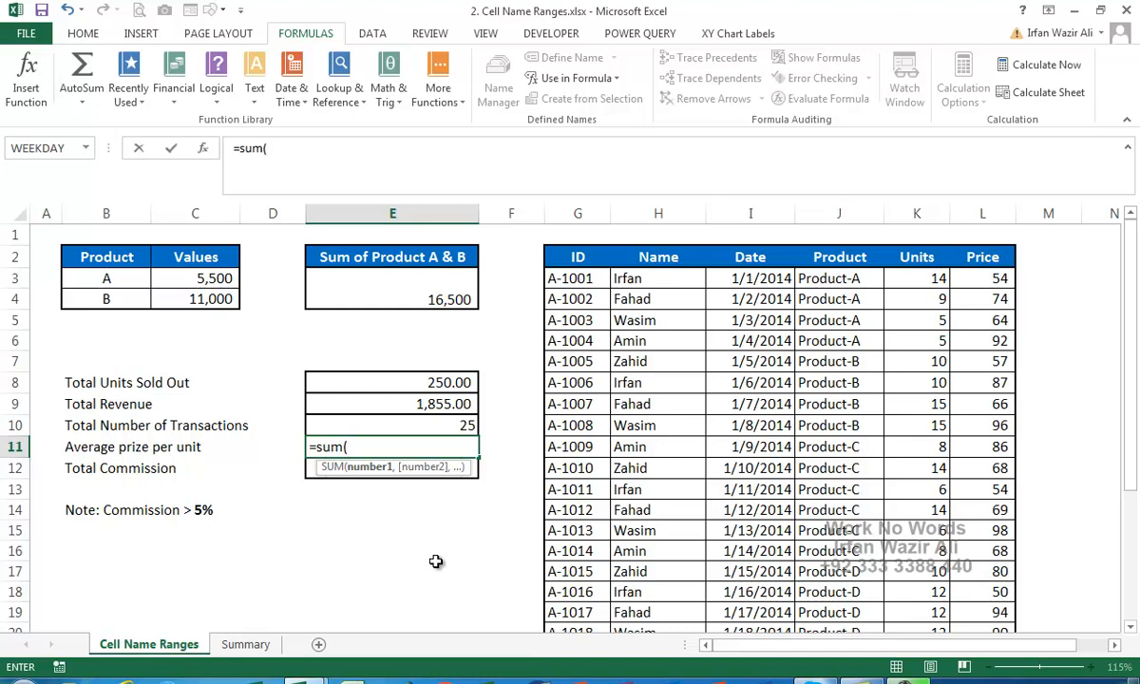
text(pri)
key(Down)
key(Tab)
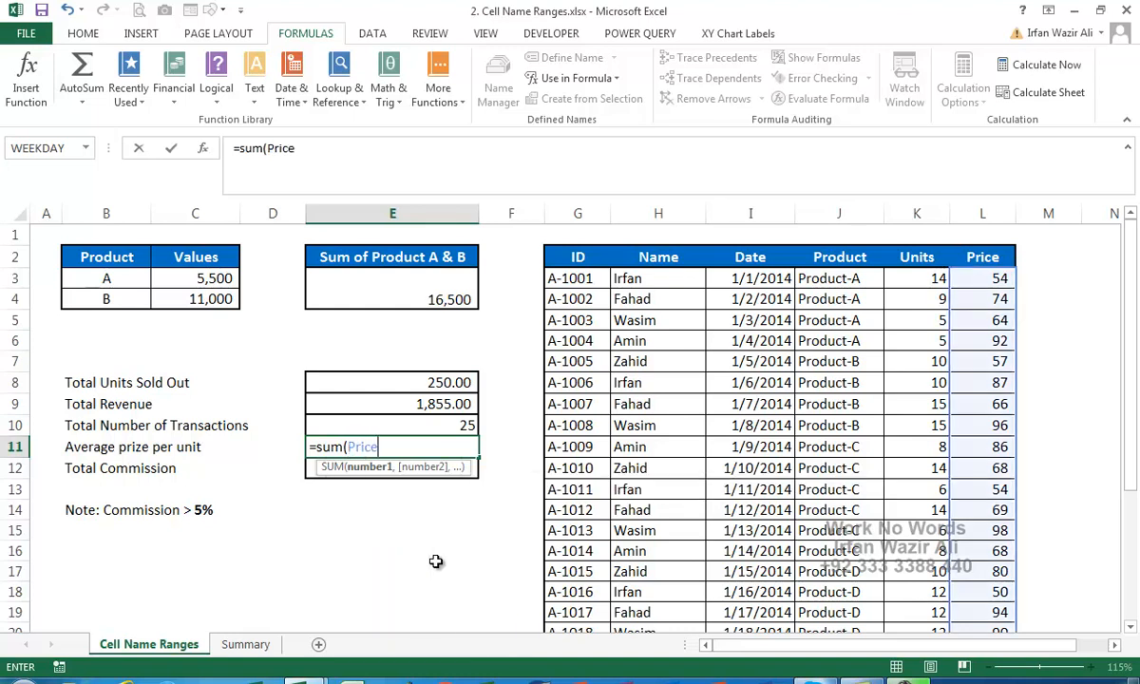
text())
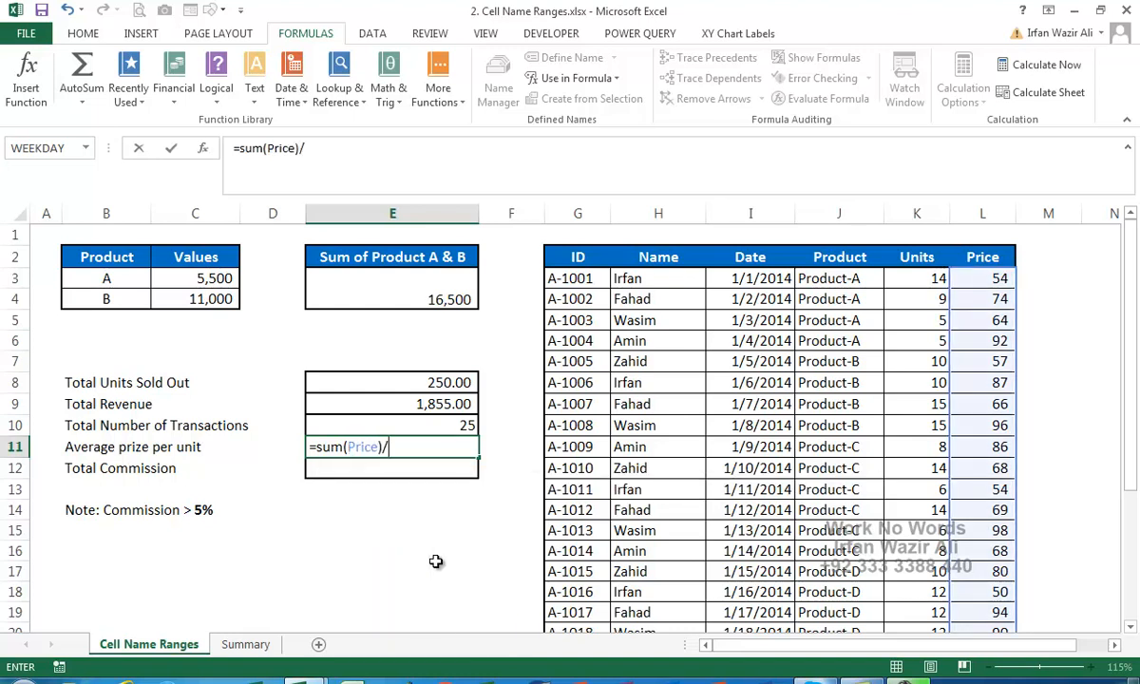
text(/sum()
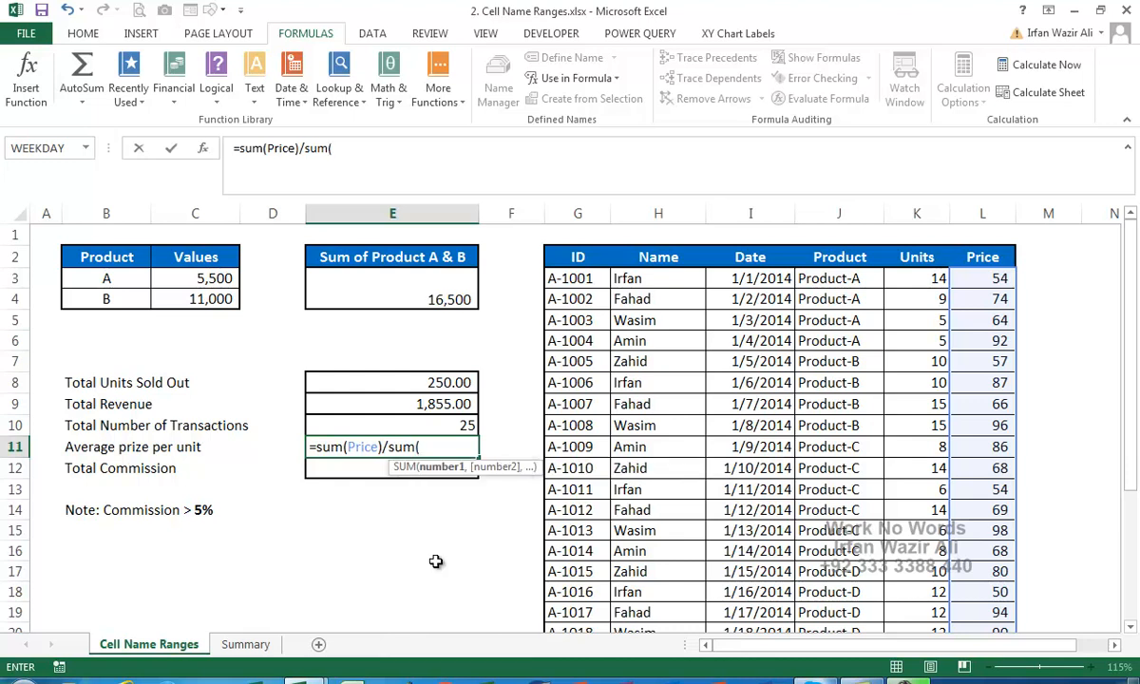
text(Units)
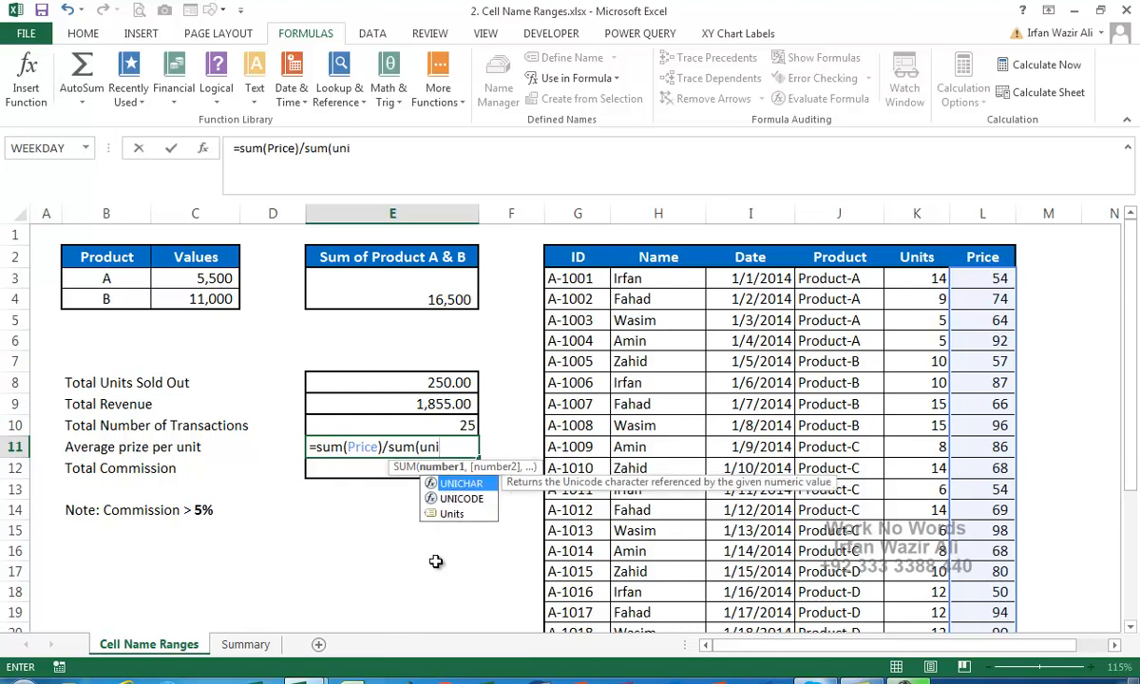
text())
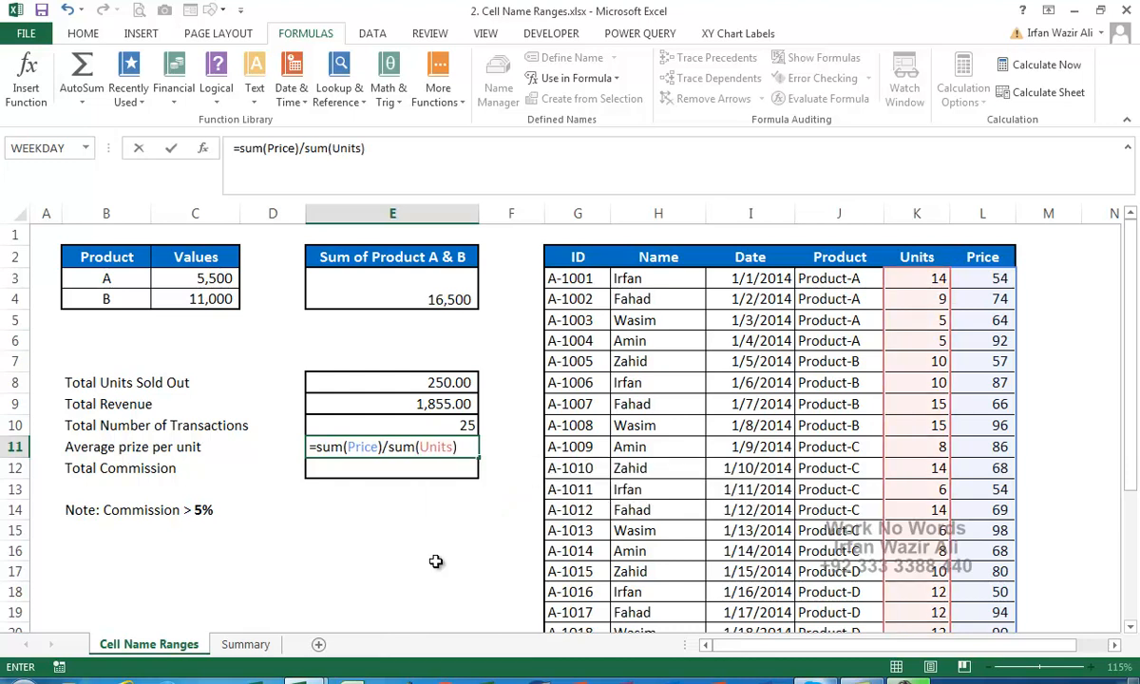
key(Return)
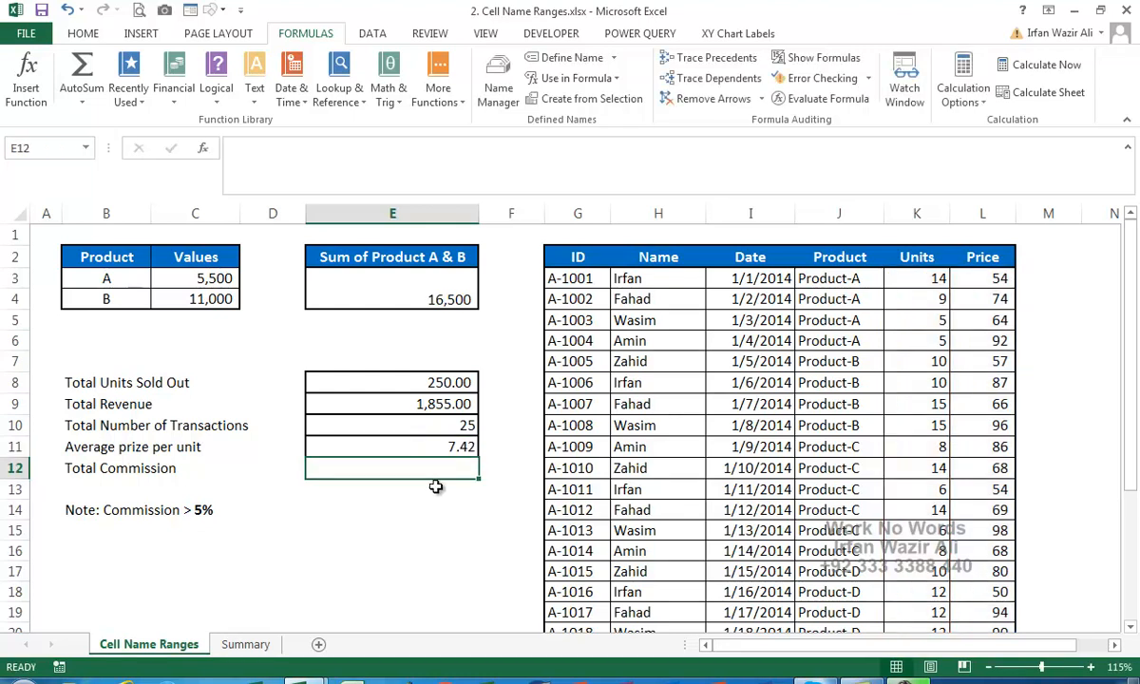
Step: Divide the price total by the units total with =L28/K28 in cell M28 and compare the result with E11
scroll(435, 487, down, 4)
click(1049, 545)
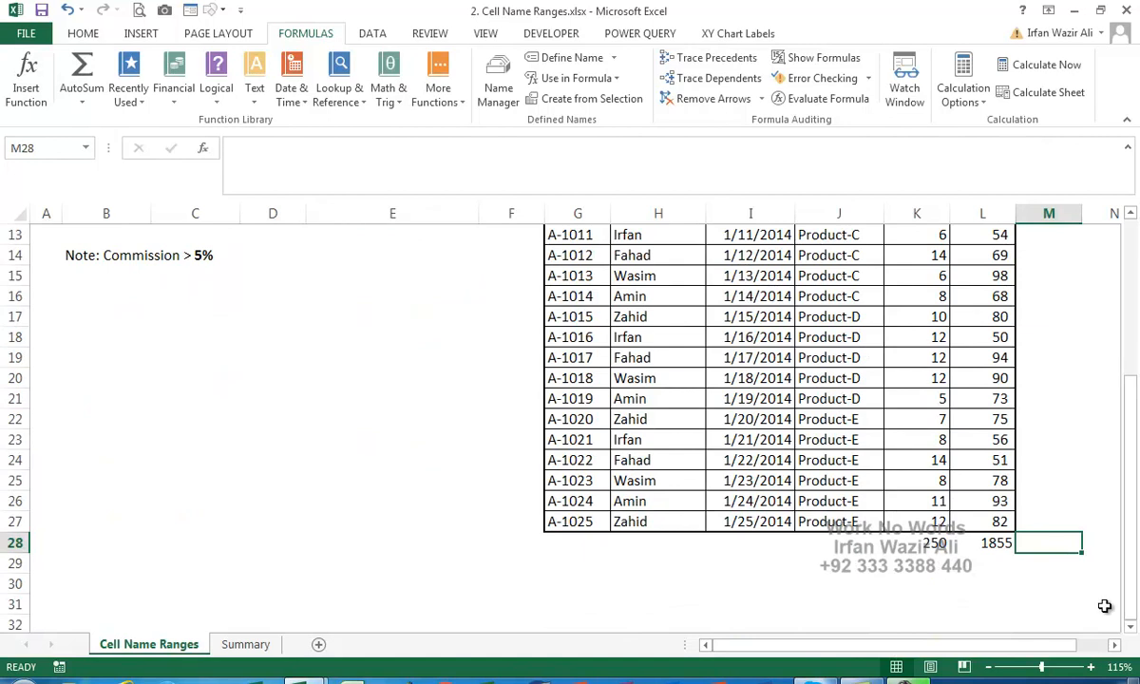
text(=)
key(Left)
text(/)
key(Left)
key(Left)
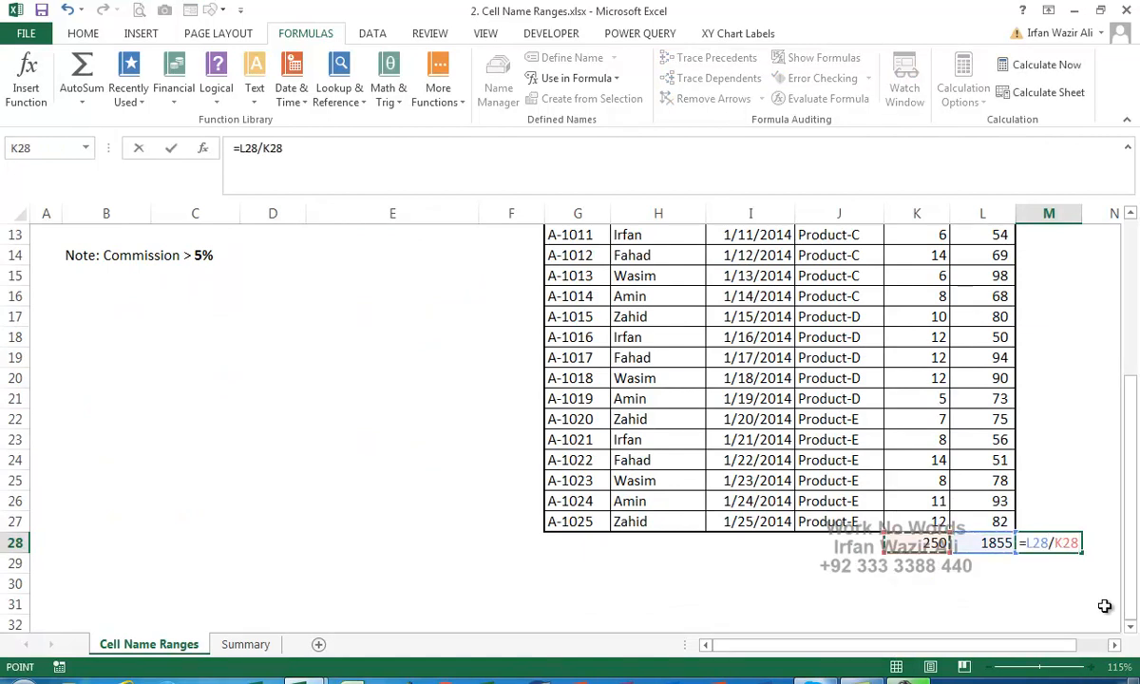
key(Return)
click(1055, 546)
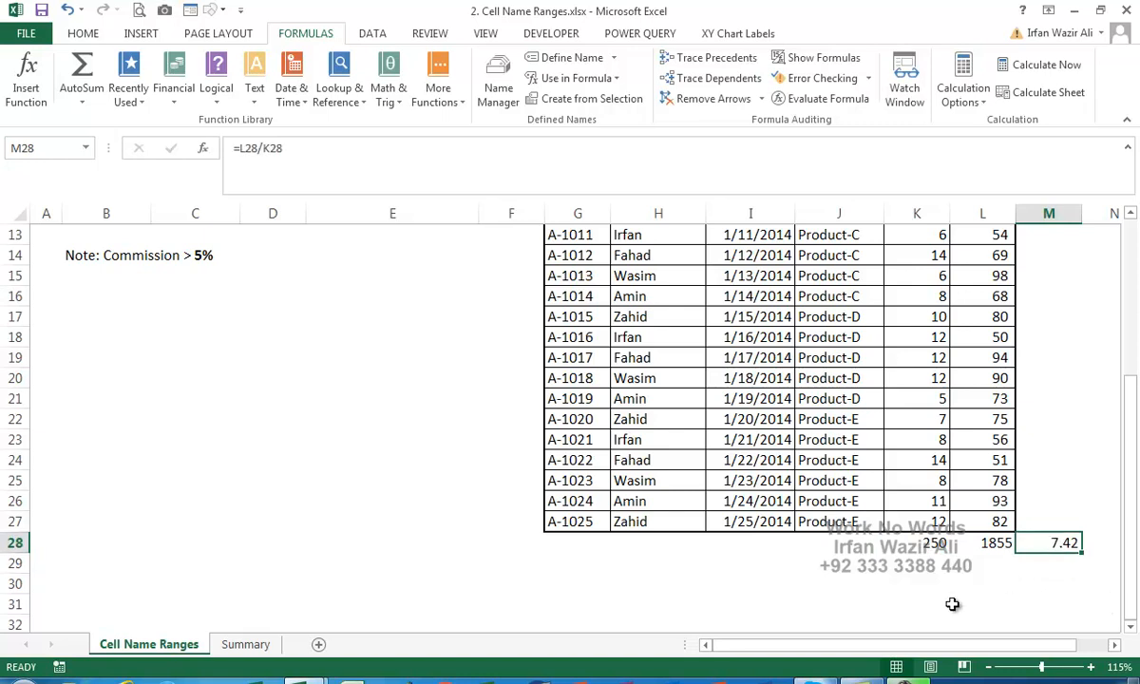
scroll(382, 446, up, 4)
click(417, 448)
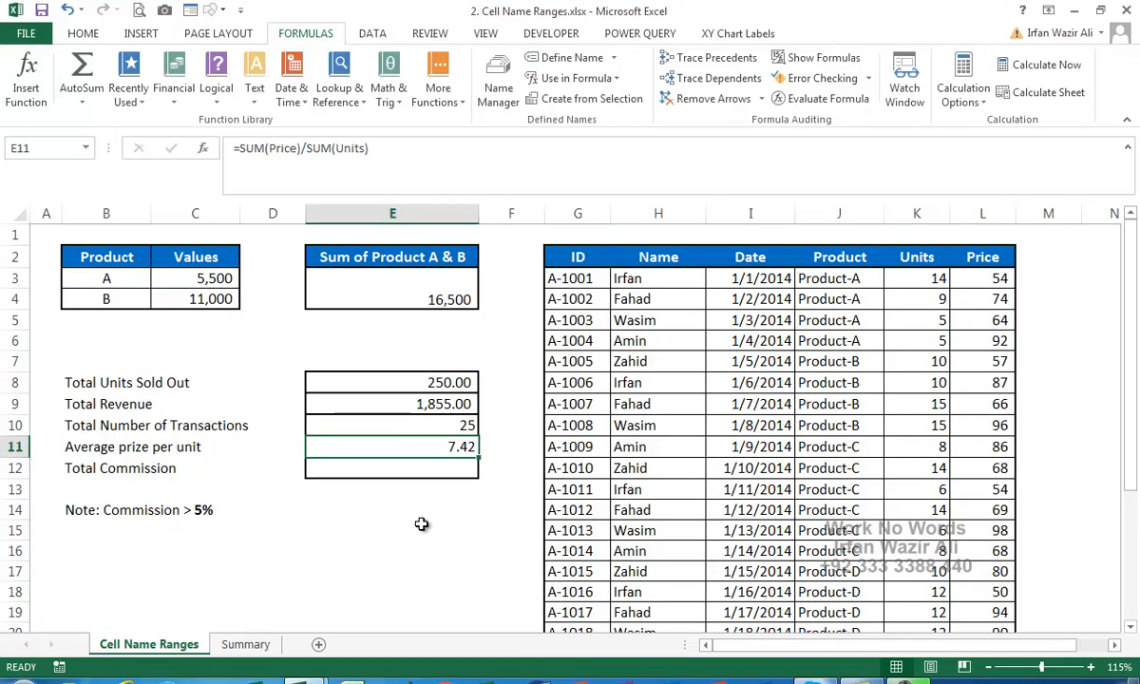
Step: Try =SUM(Price)*5% in the Total Commission cell E12 and clear the cell again
click(421, 472)
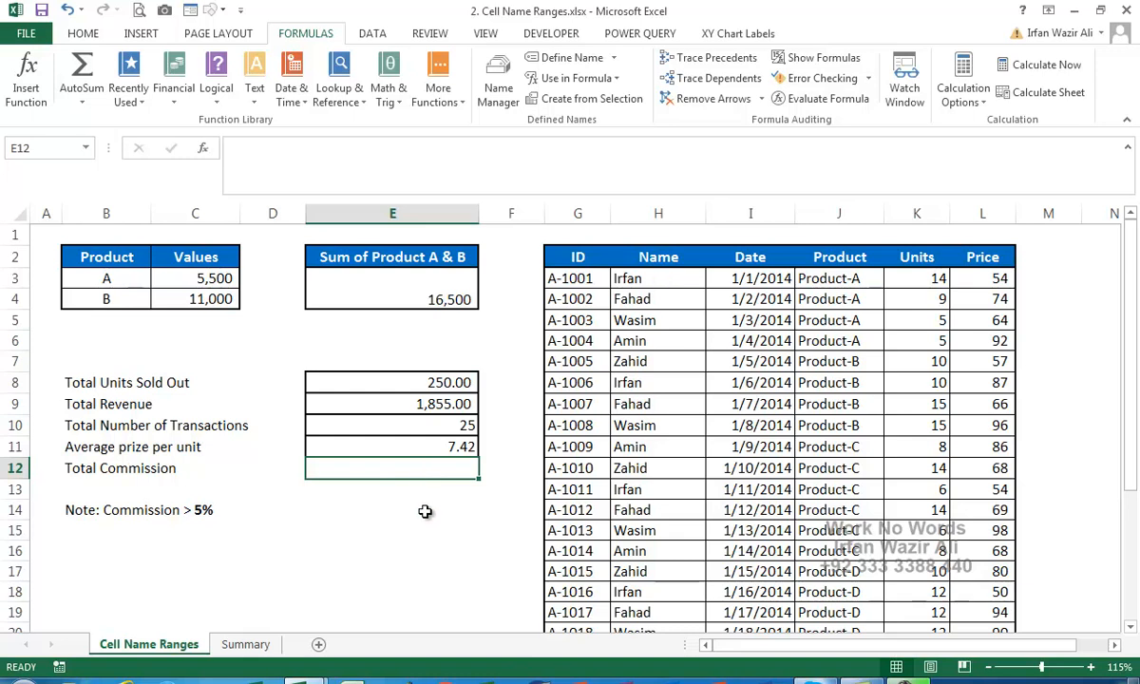
text(=sum(pri)
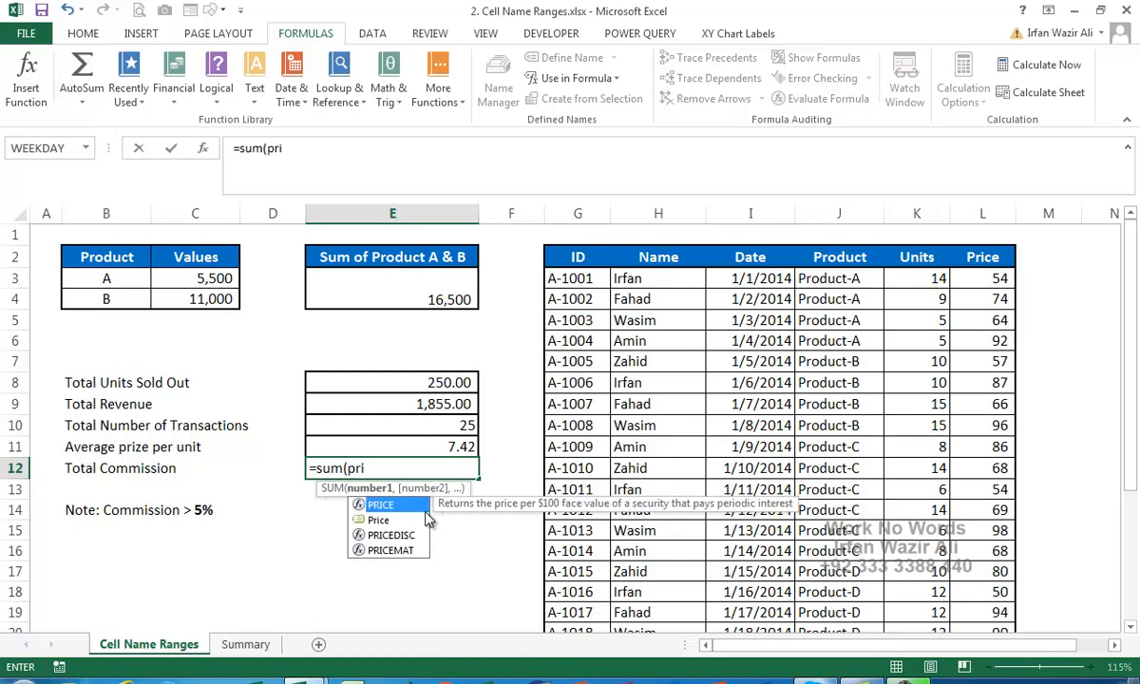
double_click(427, 520)
text())
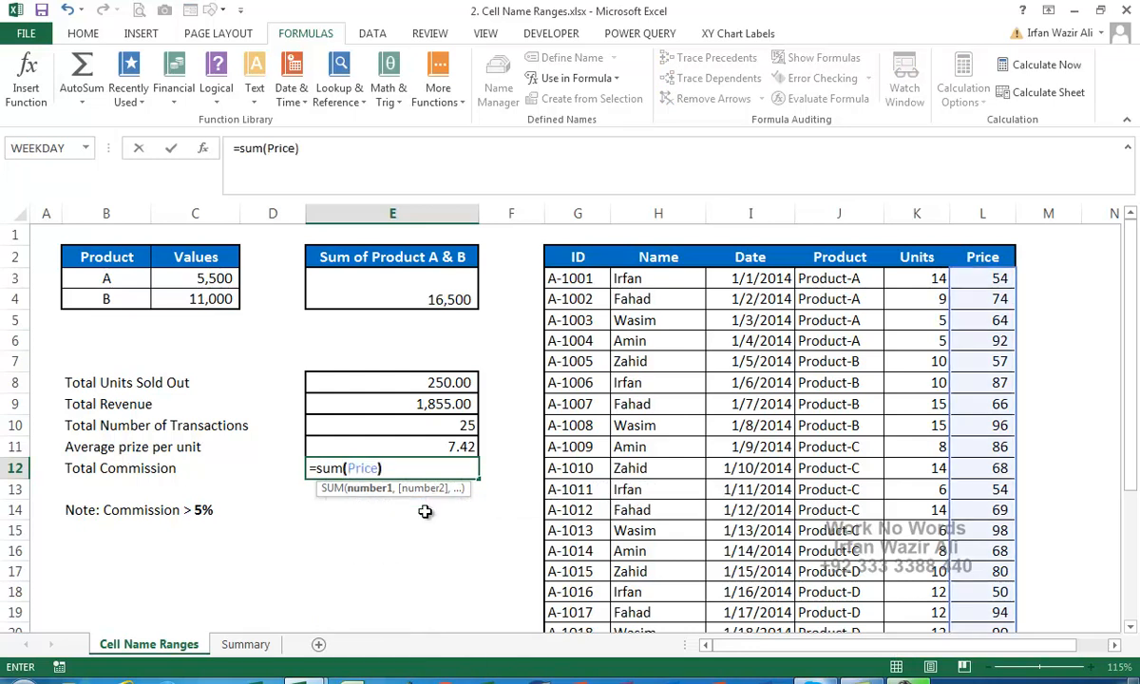
text(*5%)
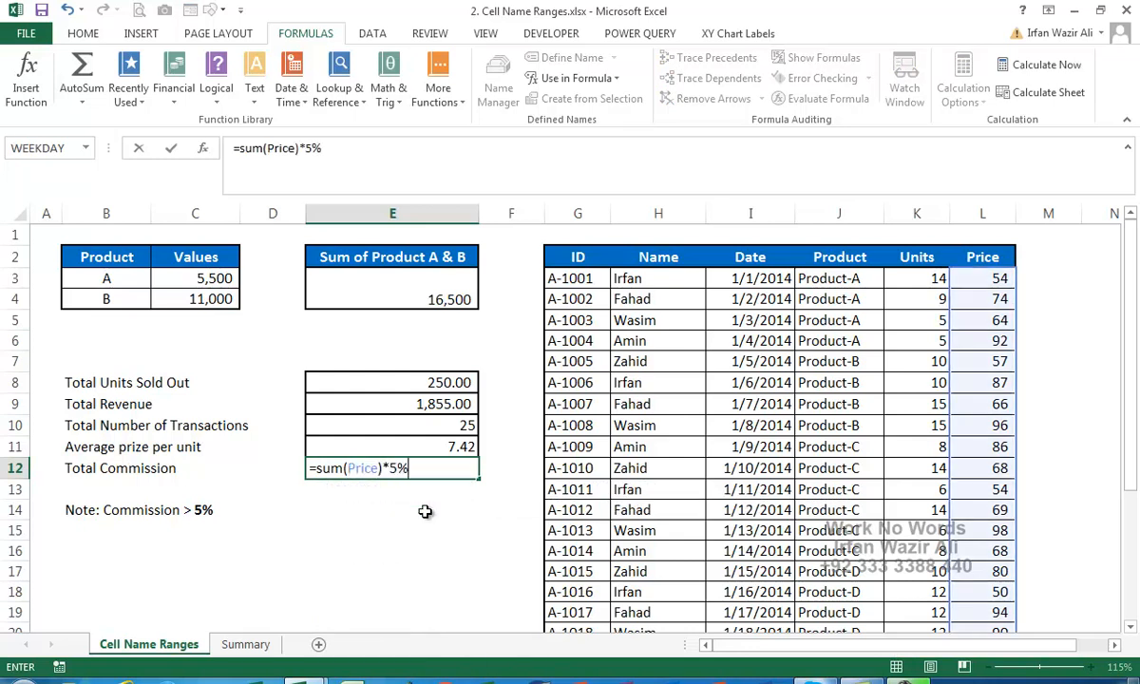
key(Return)
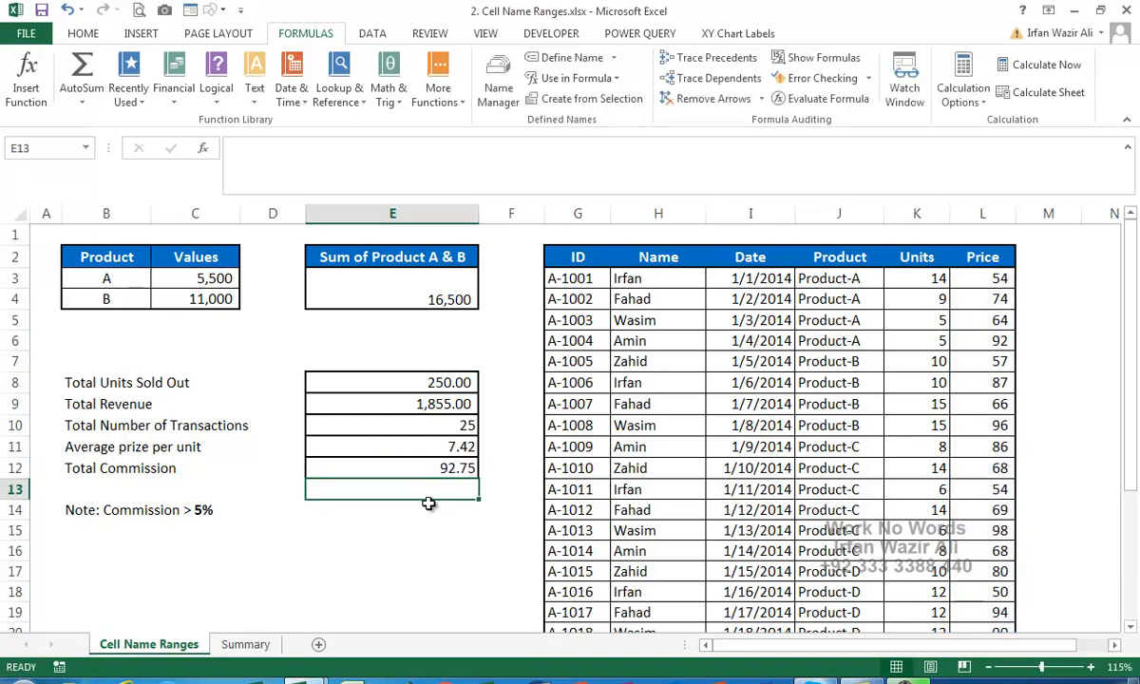
click(446, 467)
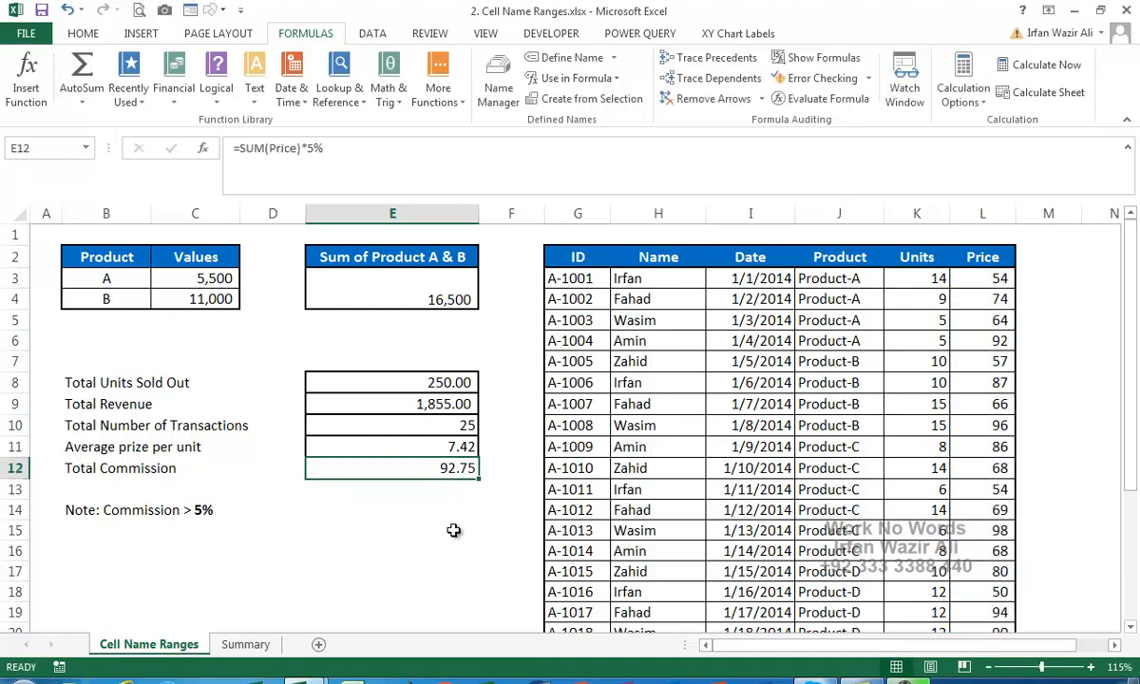
key(Delete)
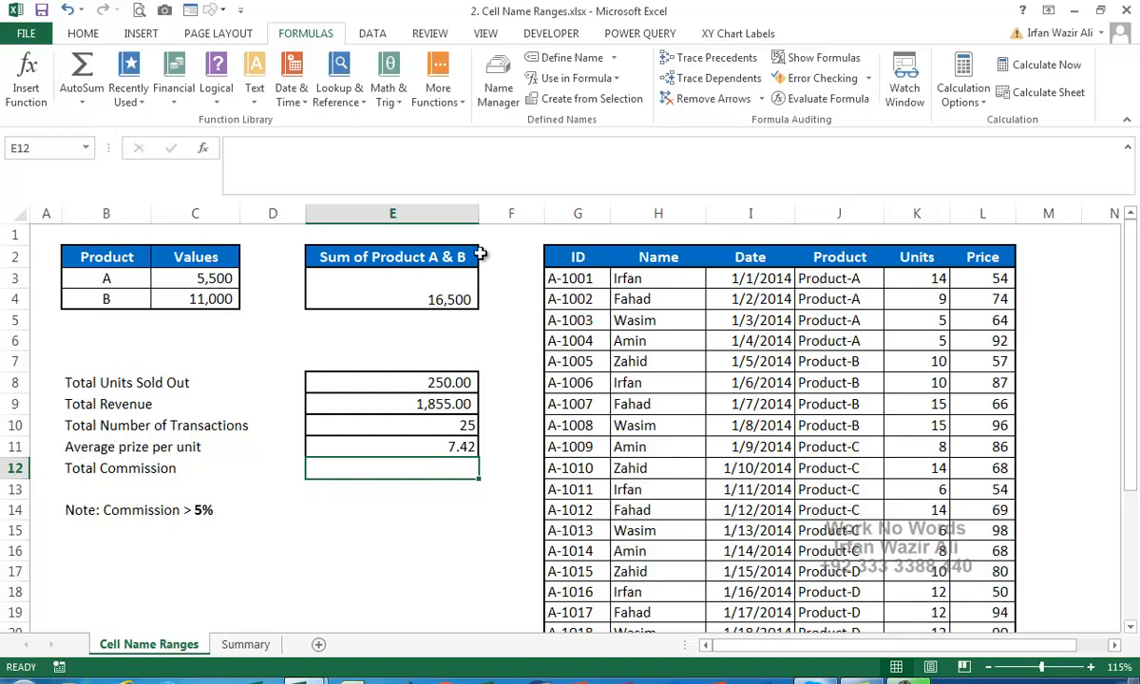
Step: Define a workbook-scoped name commission that refers to the constant =5%
click(503, 80)
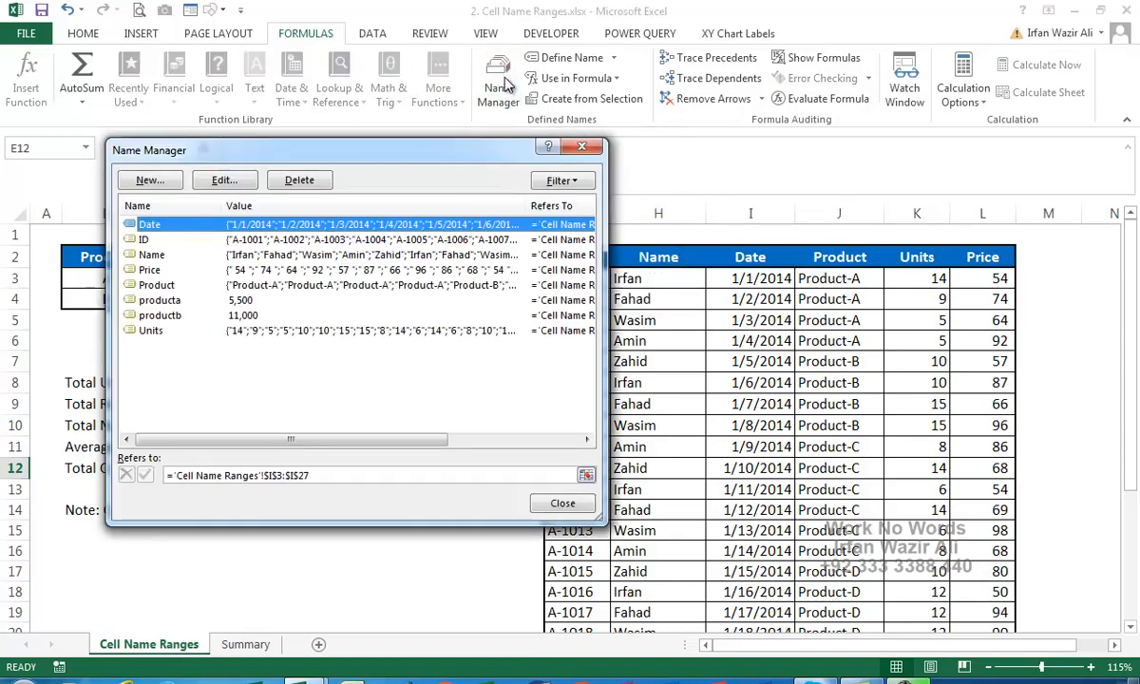
click(150, 181)
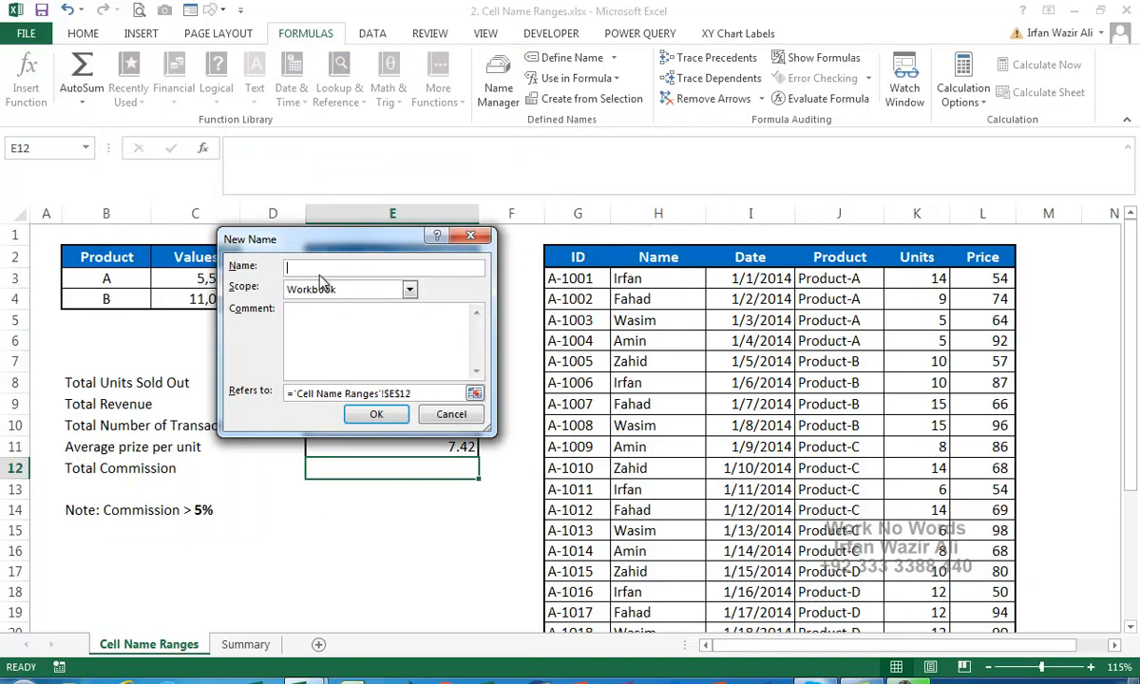
text(commission)
click(375, 415)
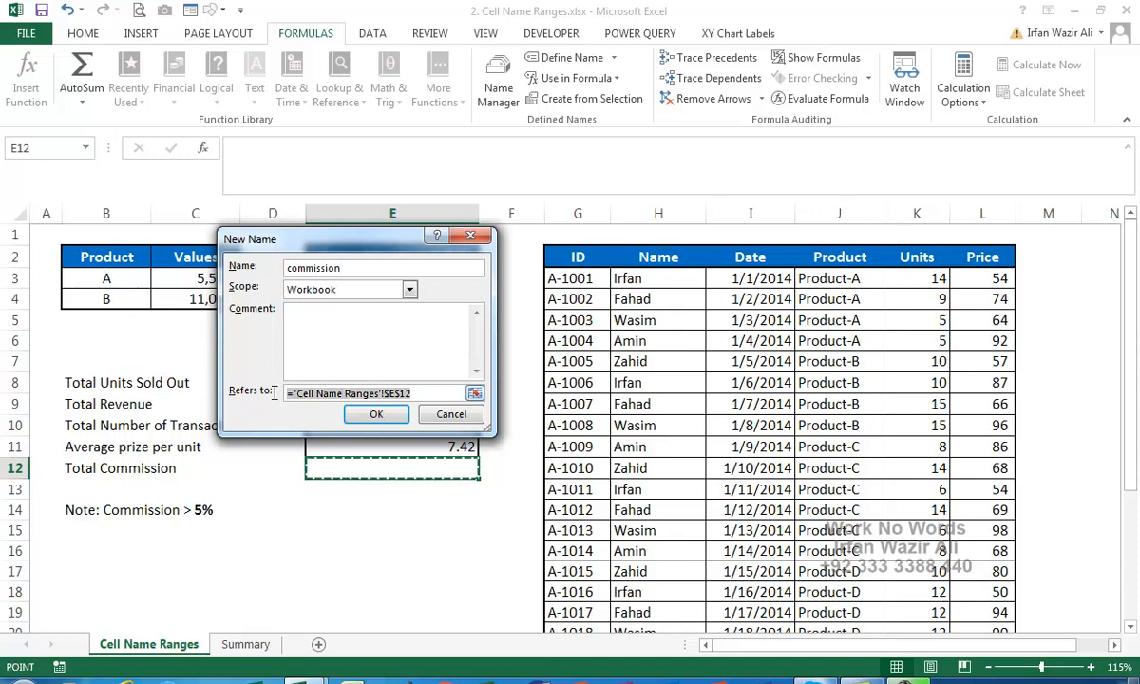
drag(368, 249, 386, 162)
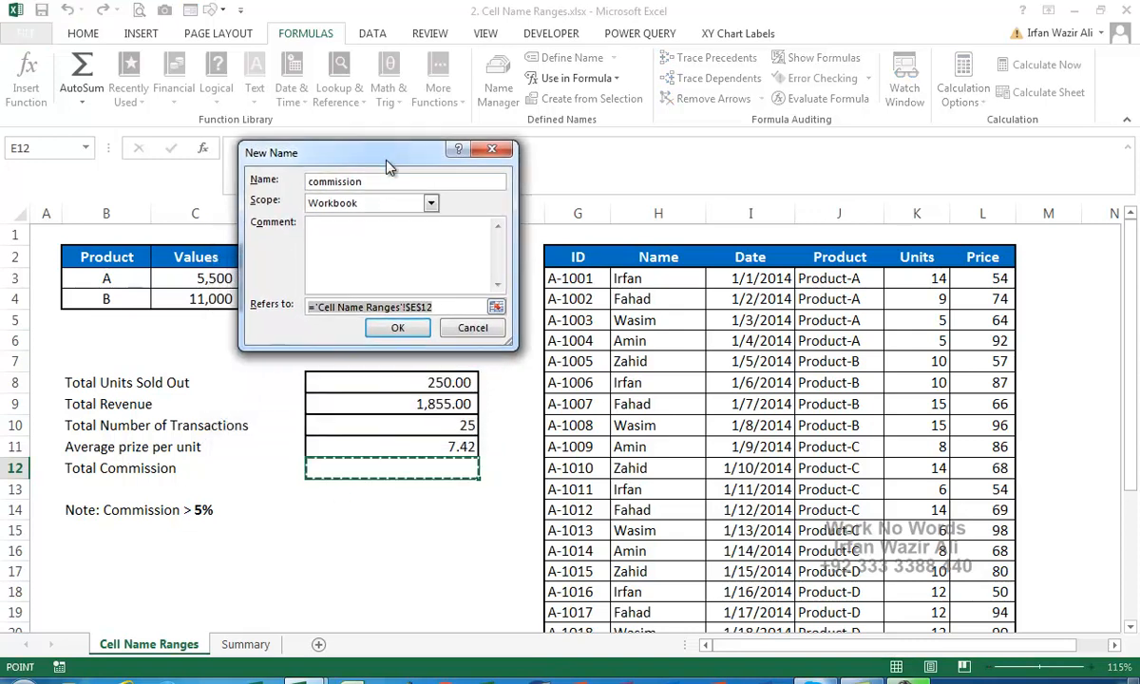
text(=)
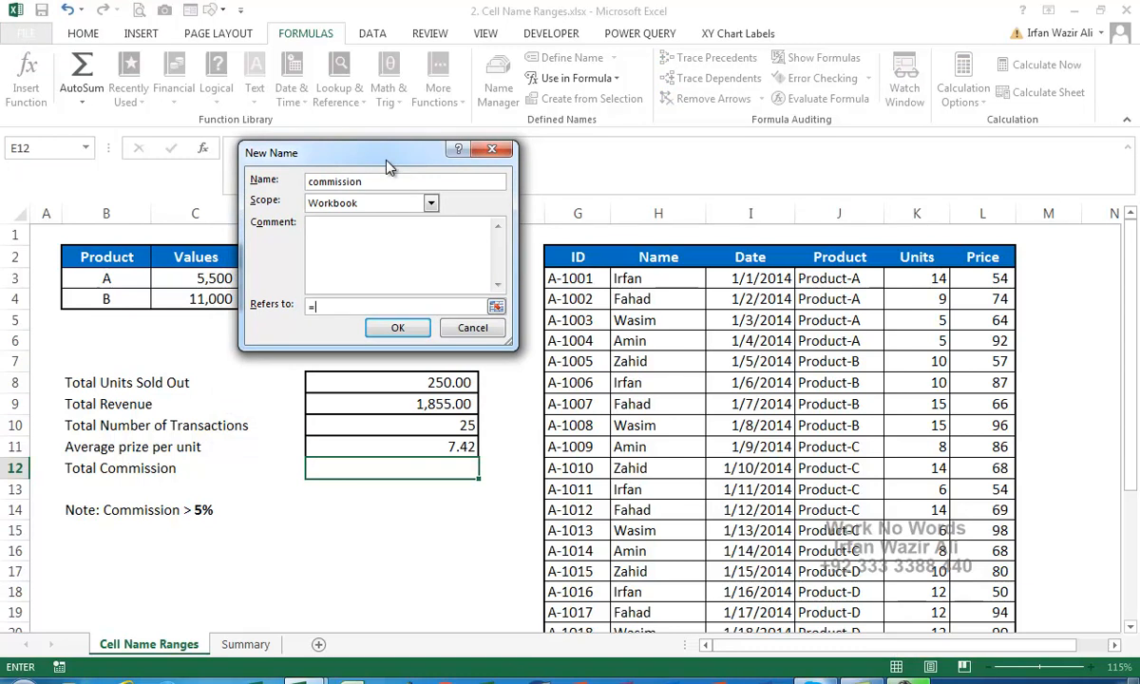
text(5%)
click(397, 328)
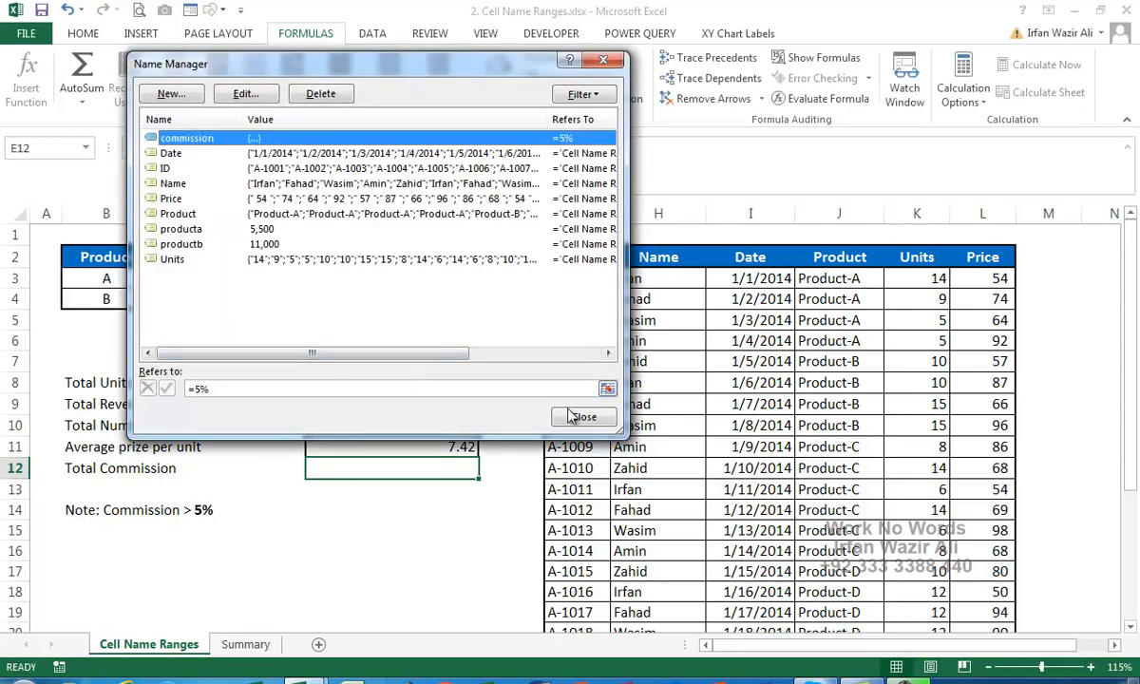
click(582, 416)
Step: Enter =SUM(Price)*commission in the Total Commission cell E12, using the defined names Price and commission
text(=)
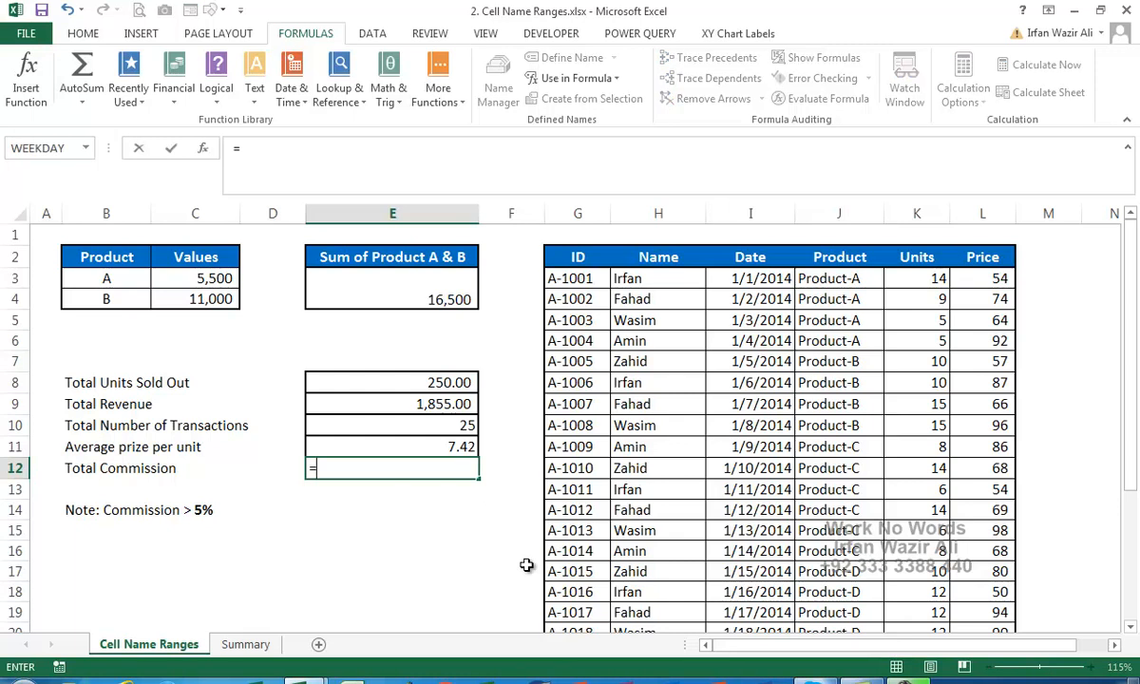
text(sum)
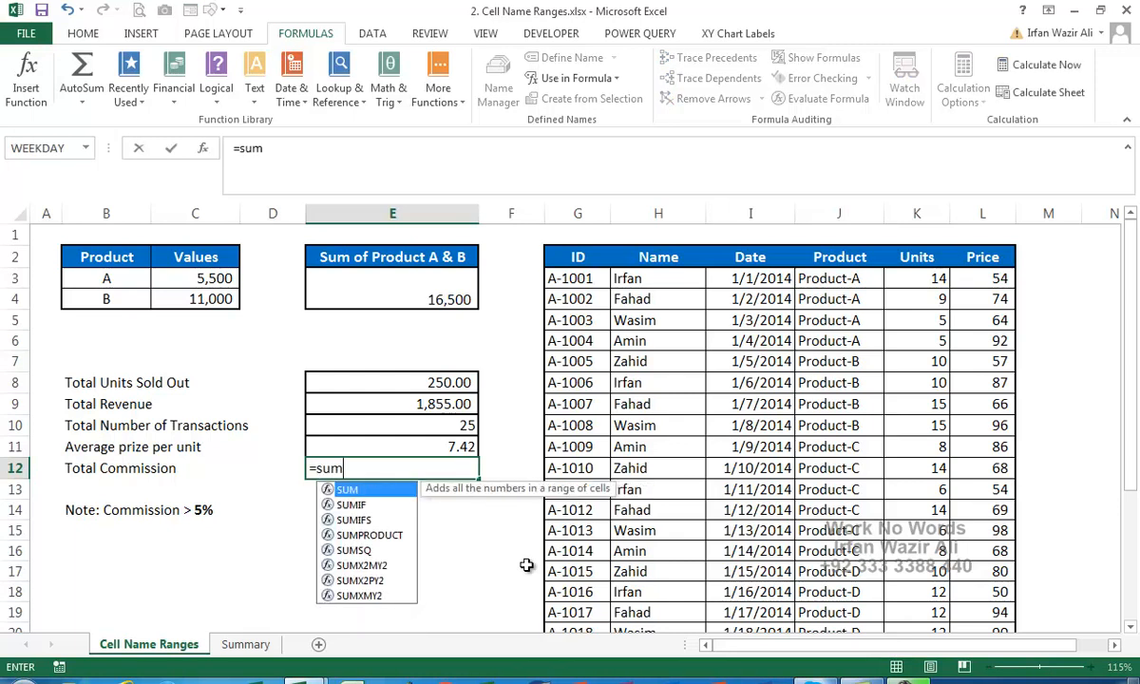
text((pri)
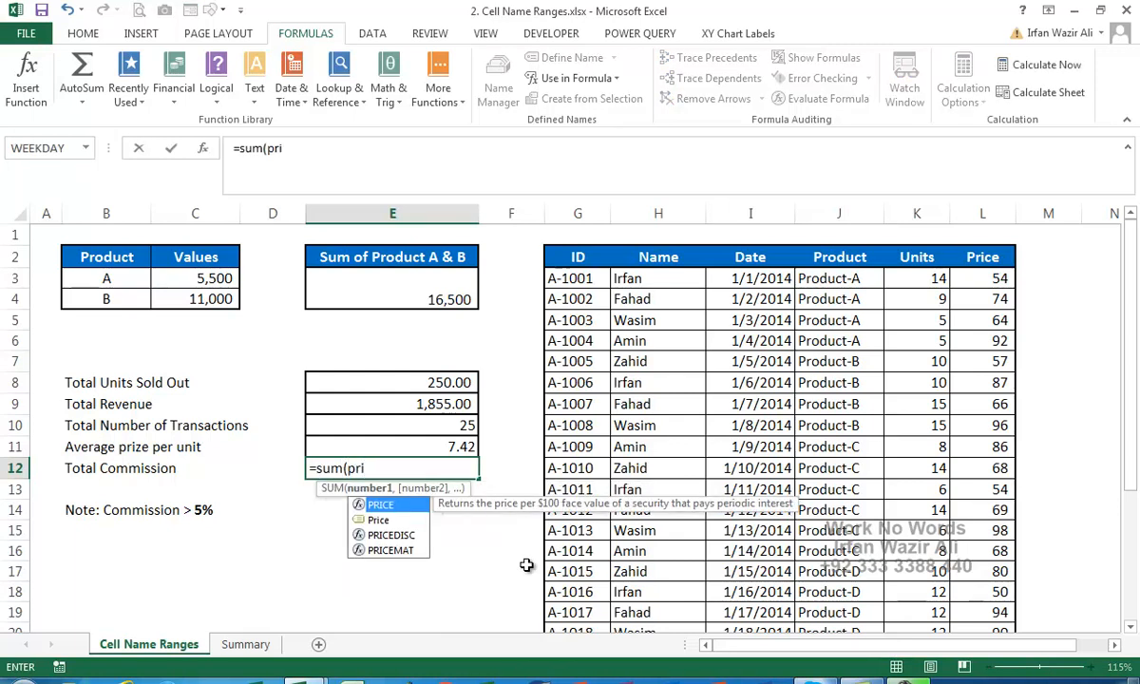
key(Down)
key(Tab)
text())
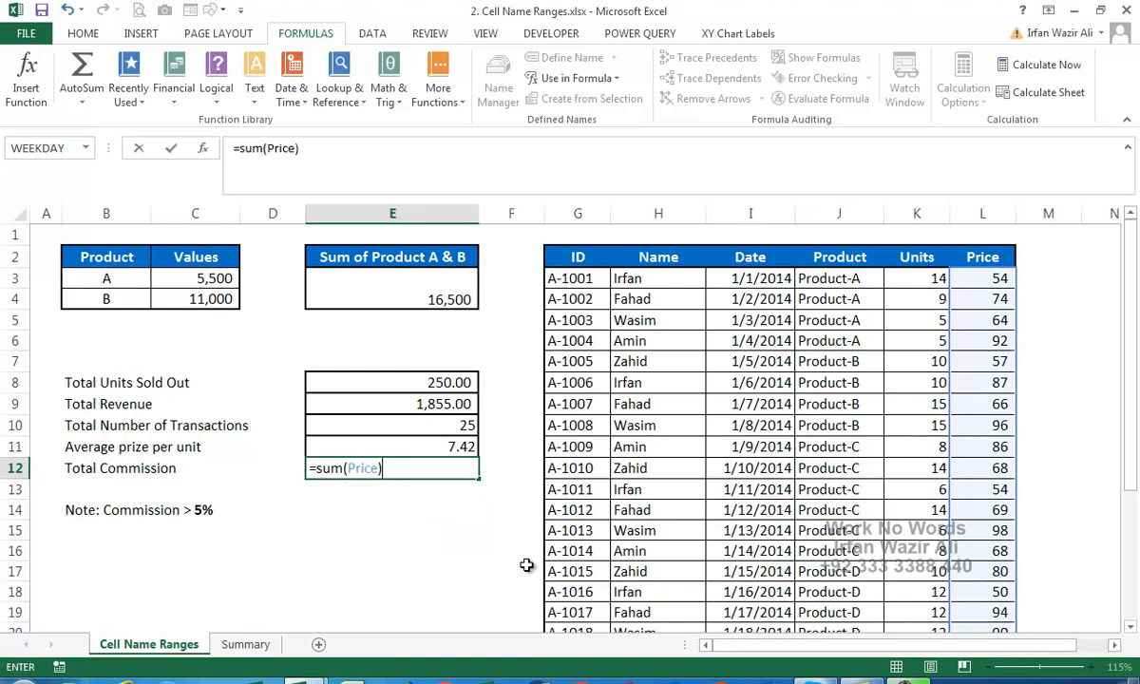
text(*com)
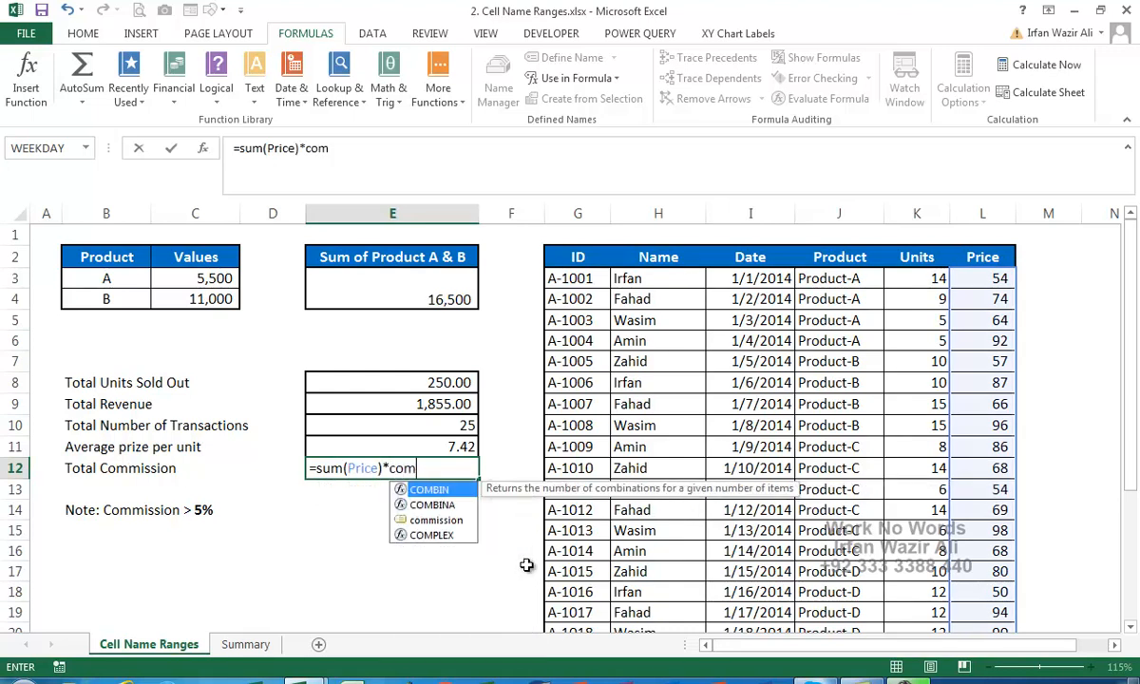
key(Down)
key(Down)
key(Tab)
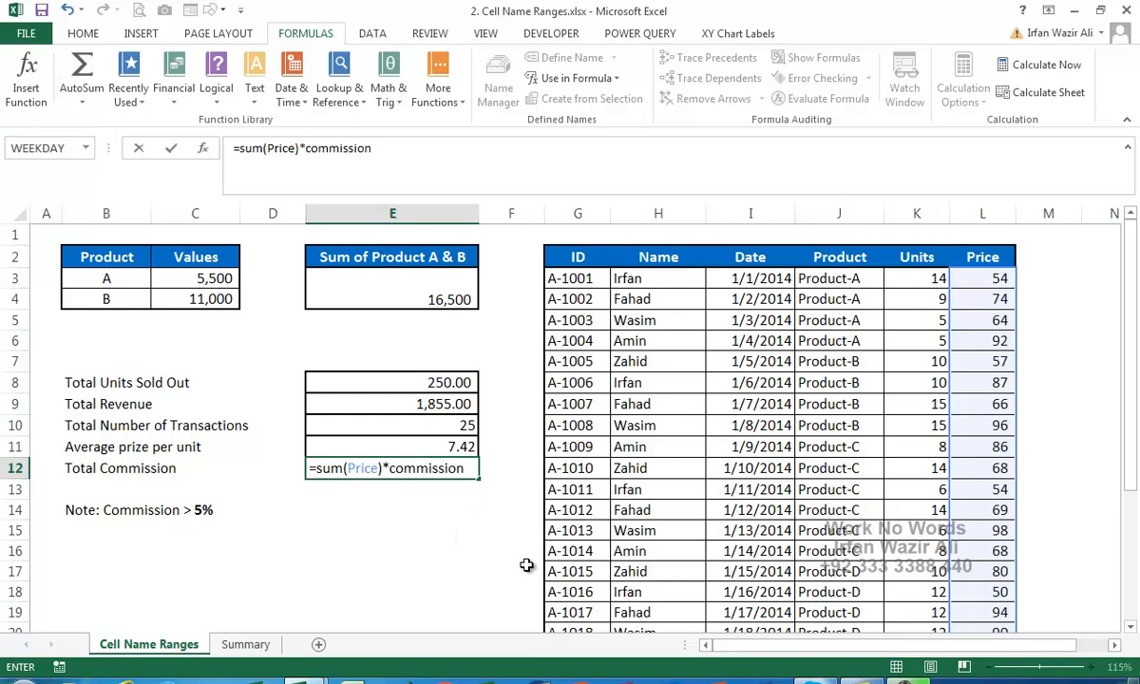
key(Return)
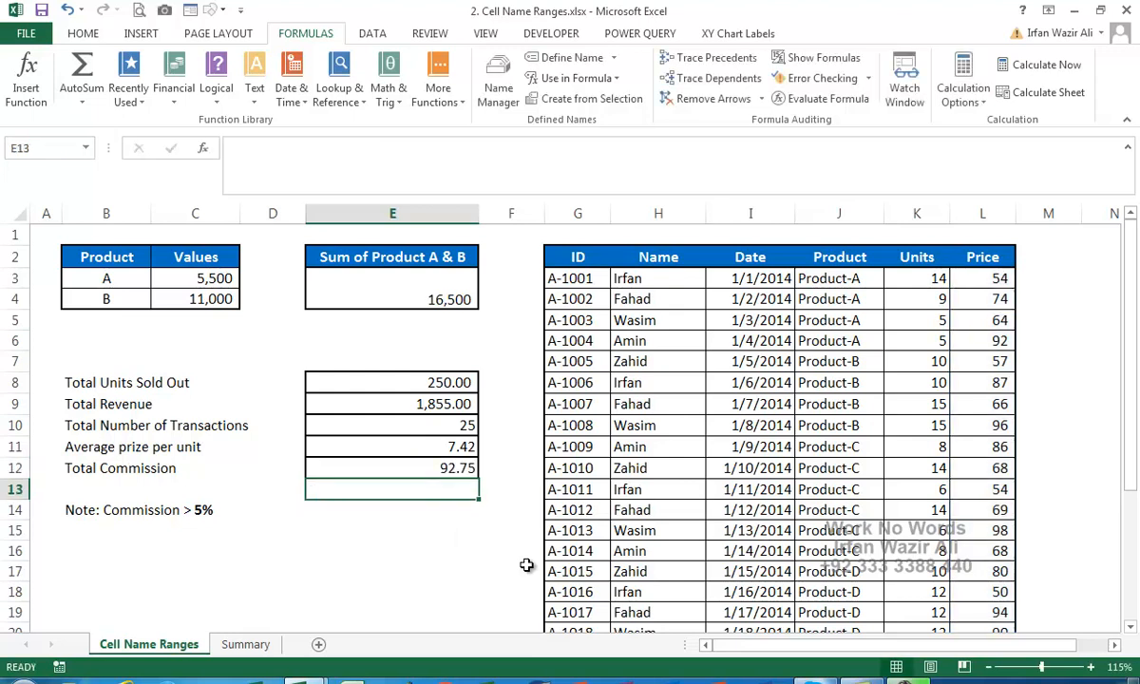
Step: Review the formulas behind the summary cells E8 to E12 to see which defined names they use
key(Up)
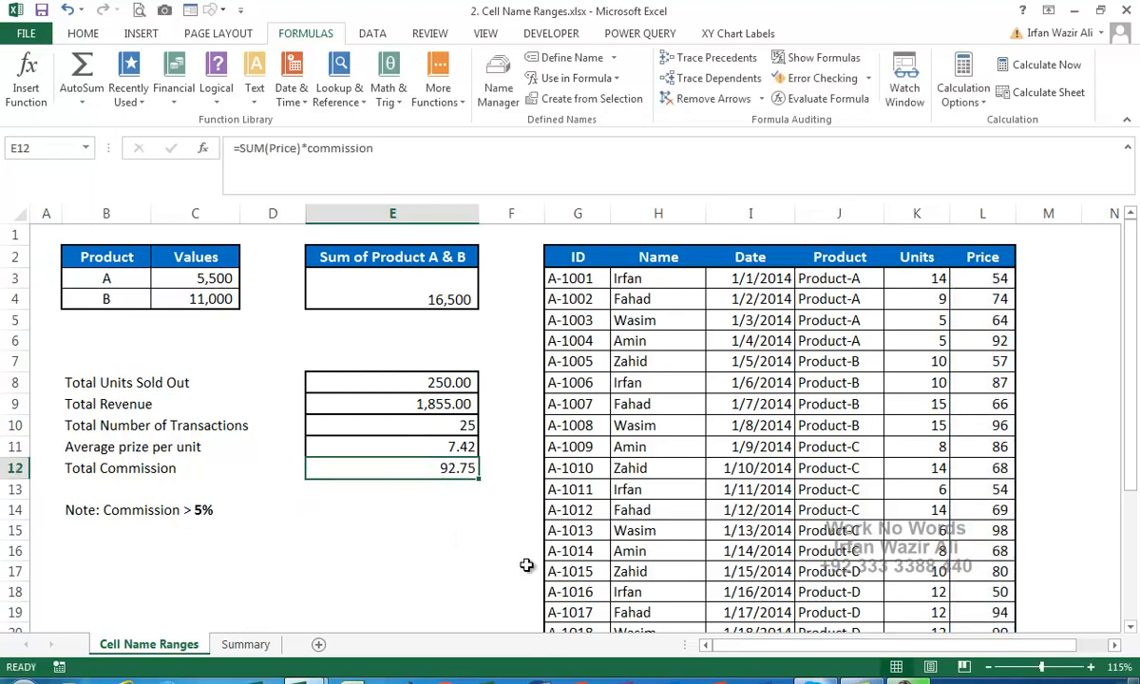
key(Up)
key(Up)
key(Up)
key(Up)
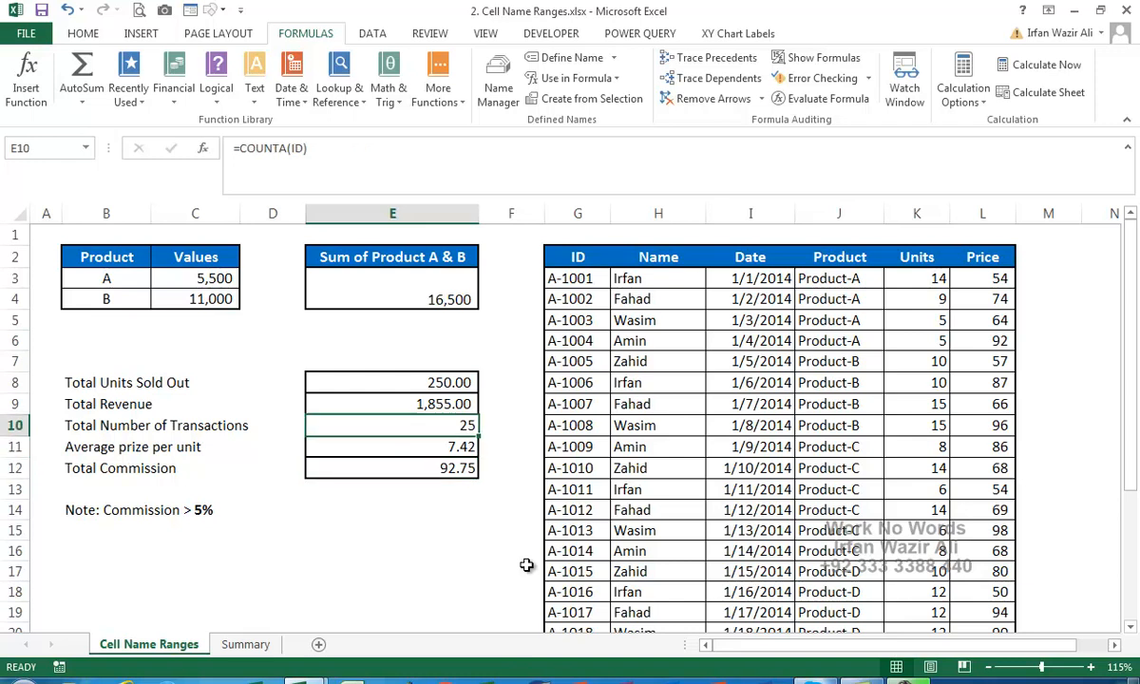
key(Down)
key(Down)
key(Down)
key(Down)
key(Up)
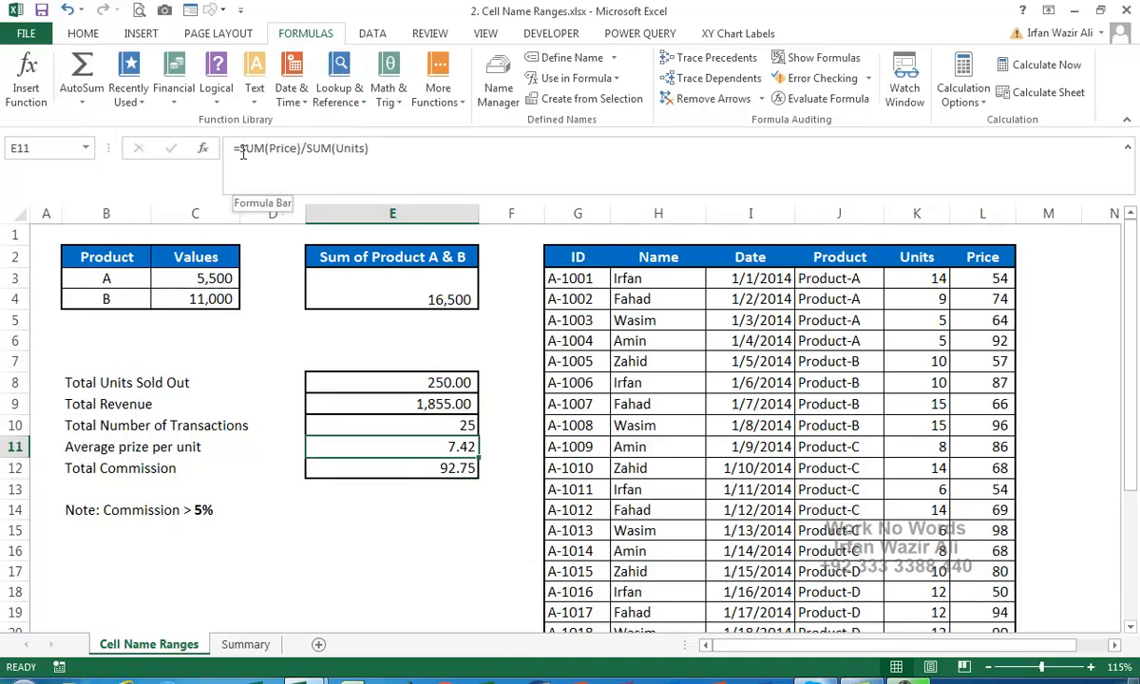
click(385, 381)
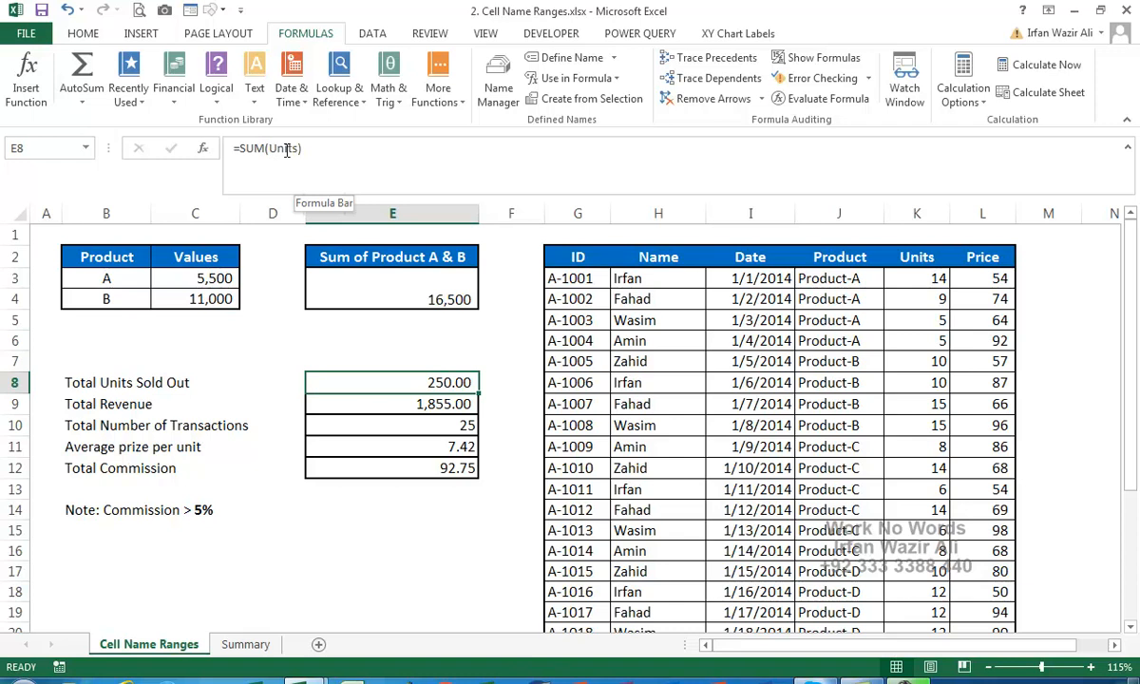
Step: Check the formulas in the Total Revenue, Total Number of Transactions and Average prize per unit cells E9 to E11
click(435, 402)
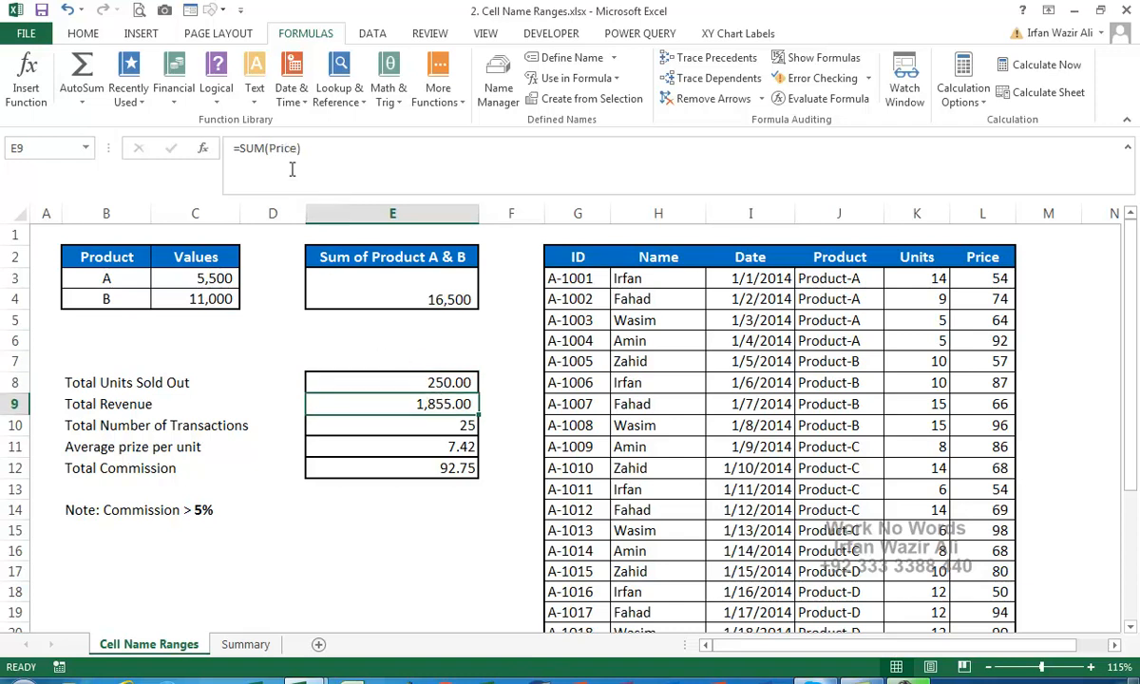
key(Down)
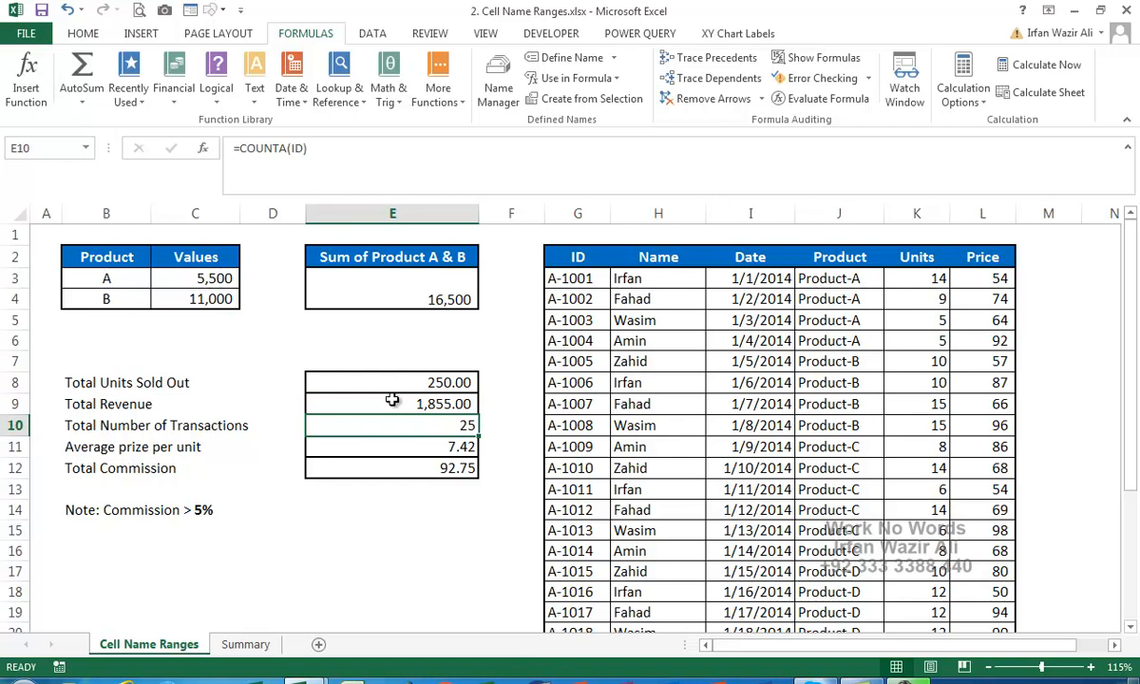
click(422, 447)
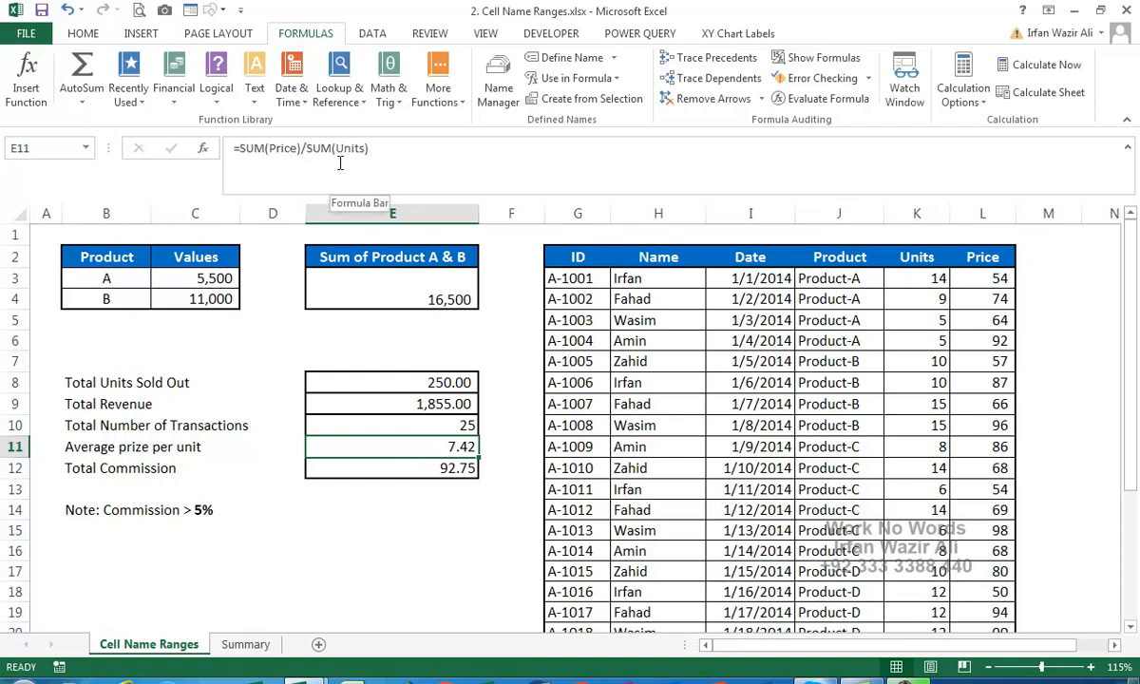
Step: On the Summary sheet, replace the direct cell-range formula in Total Units Sold Out cell F4 with =SUM(Units), picking the defined name Units
click(234, 644)
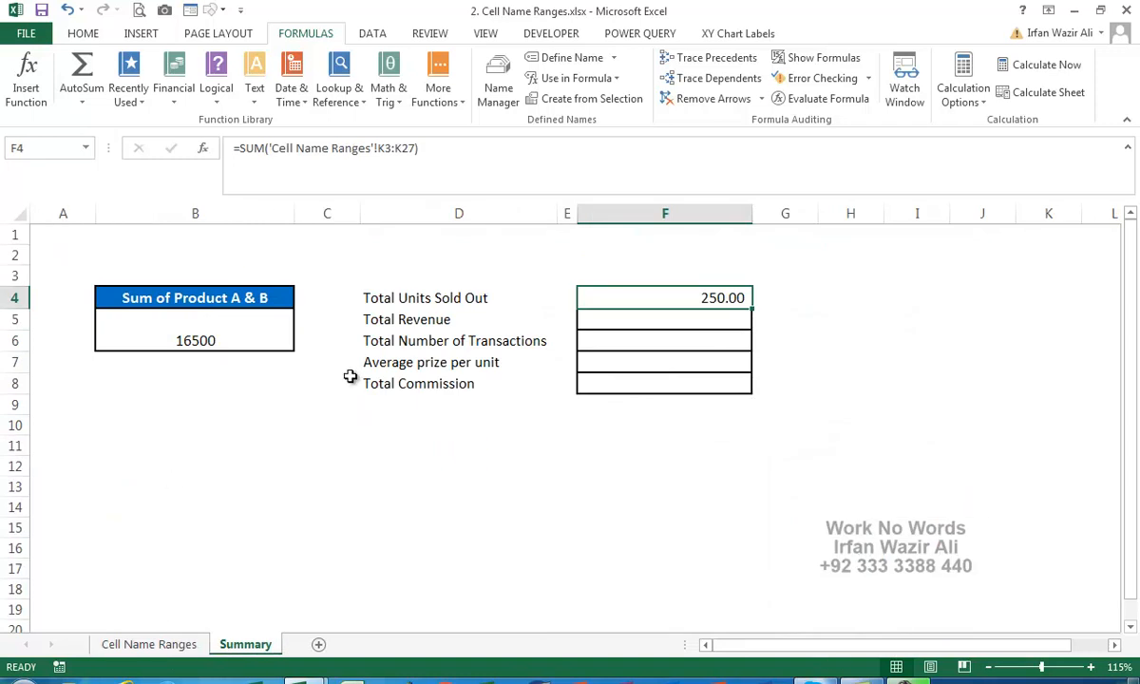
key(Delete)
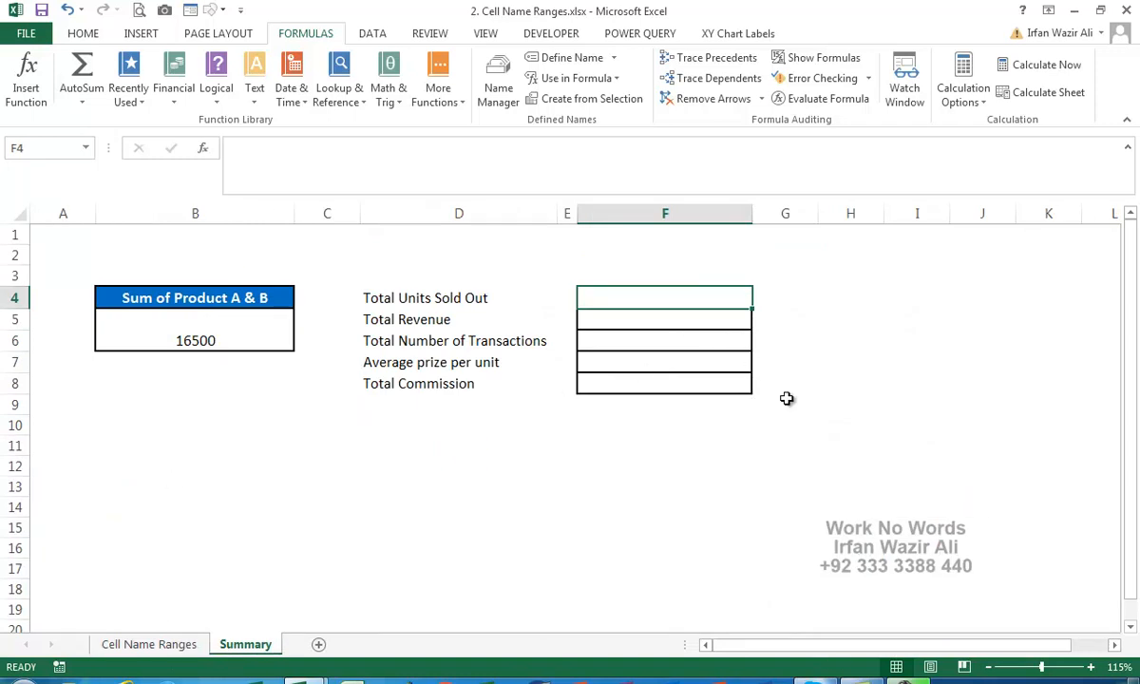
text(=)
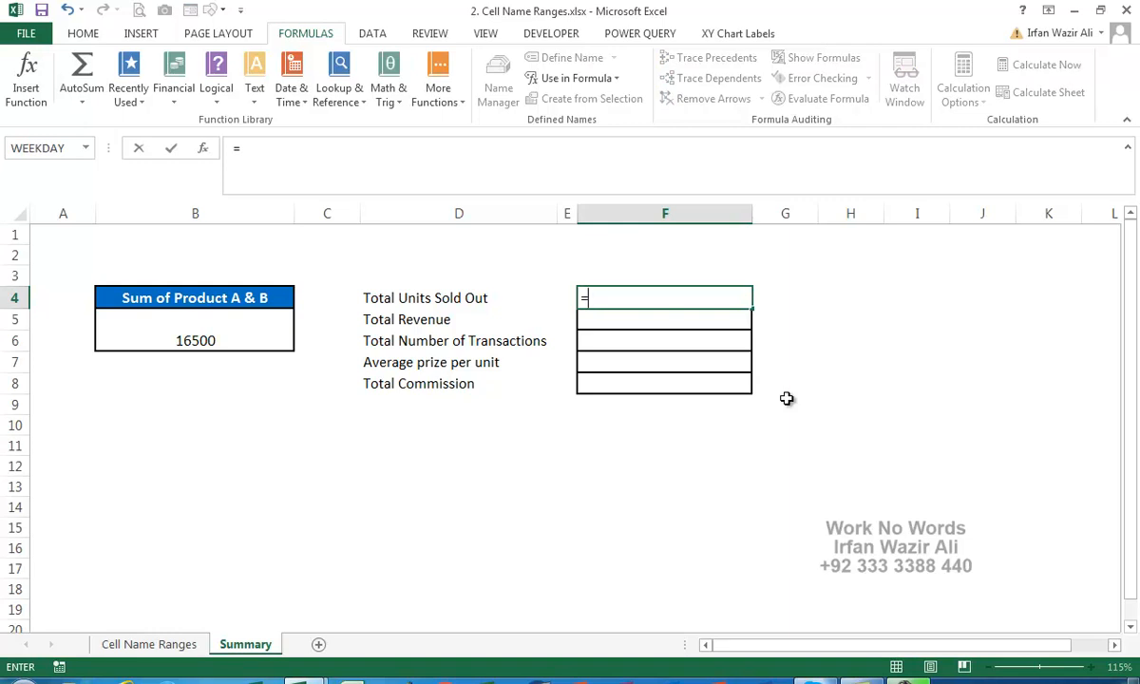
text(sum()
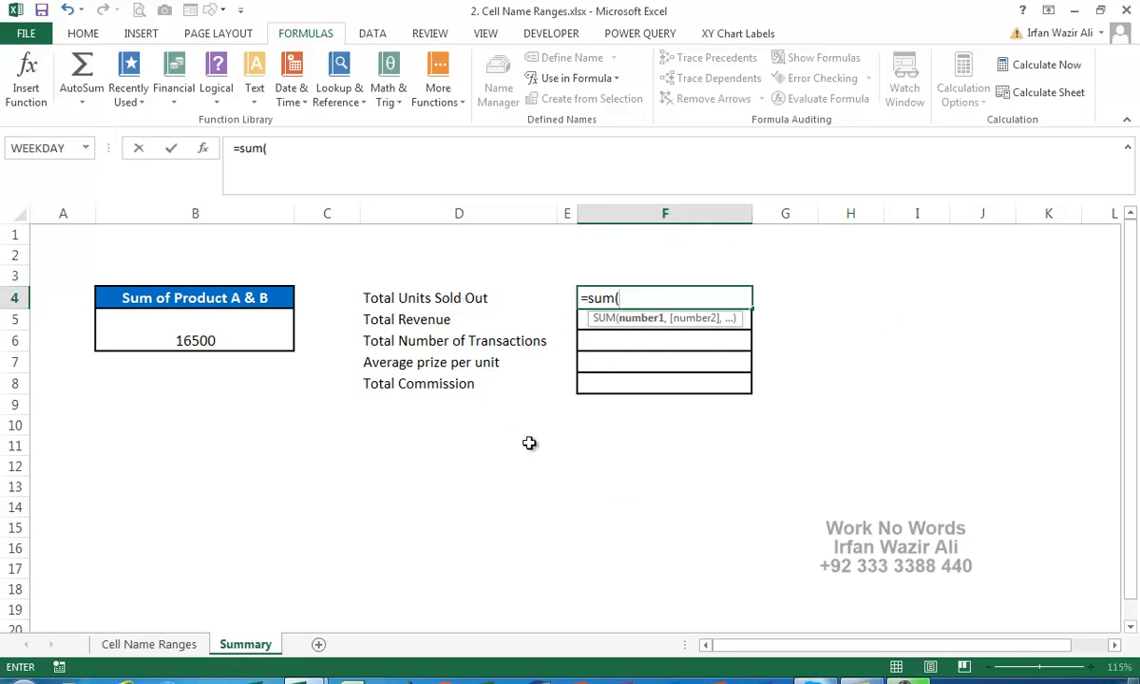
key(F3)
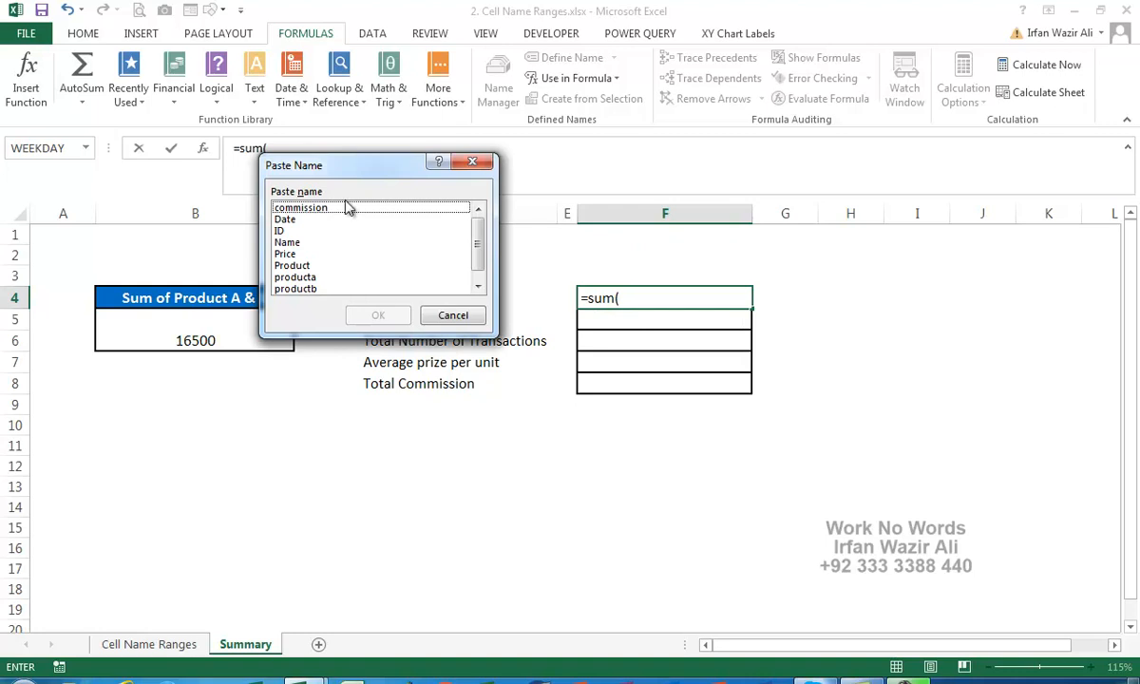
drag(336, 158, 295, 130)
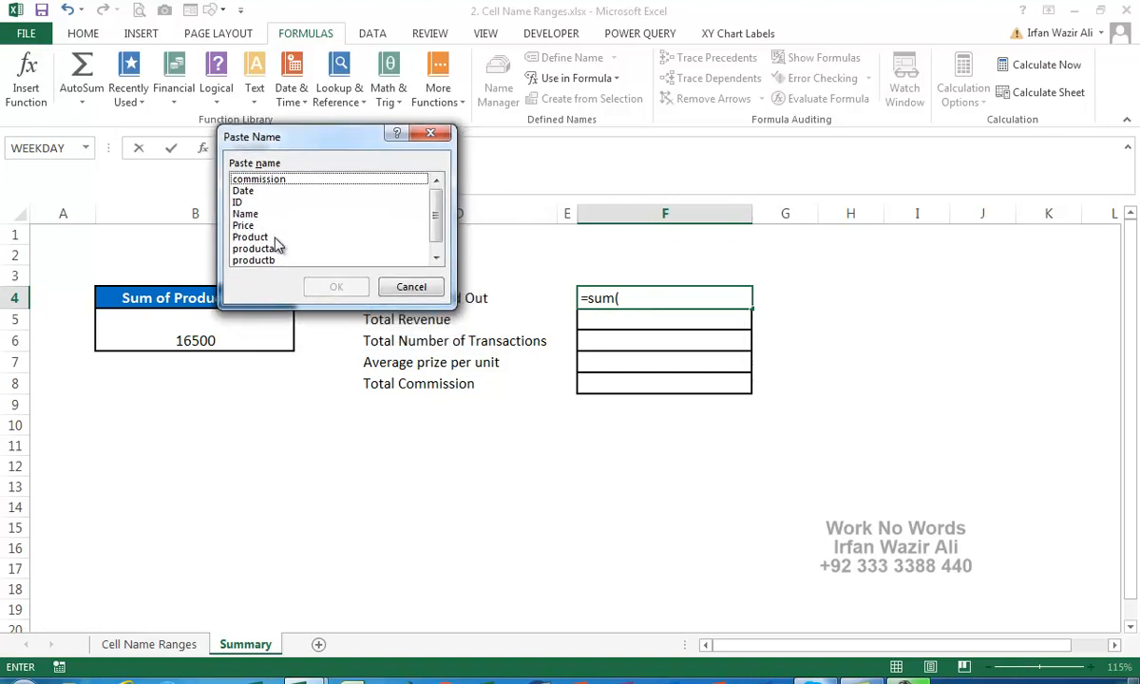
scroll(433, 242, down, 1)
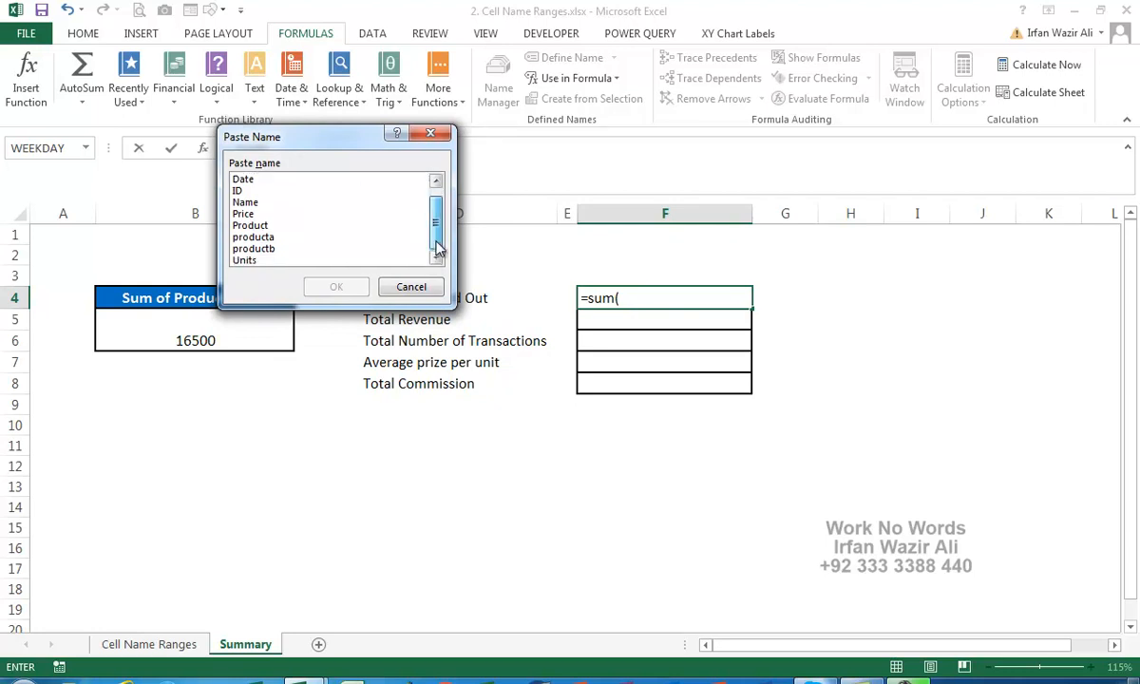
double_click(244, 259)
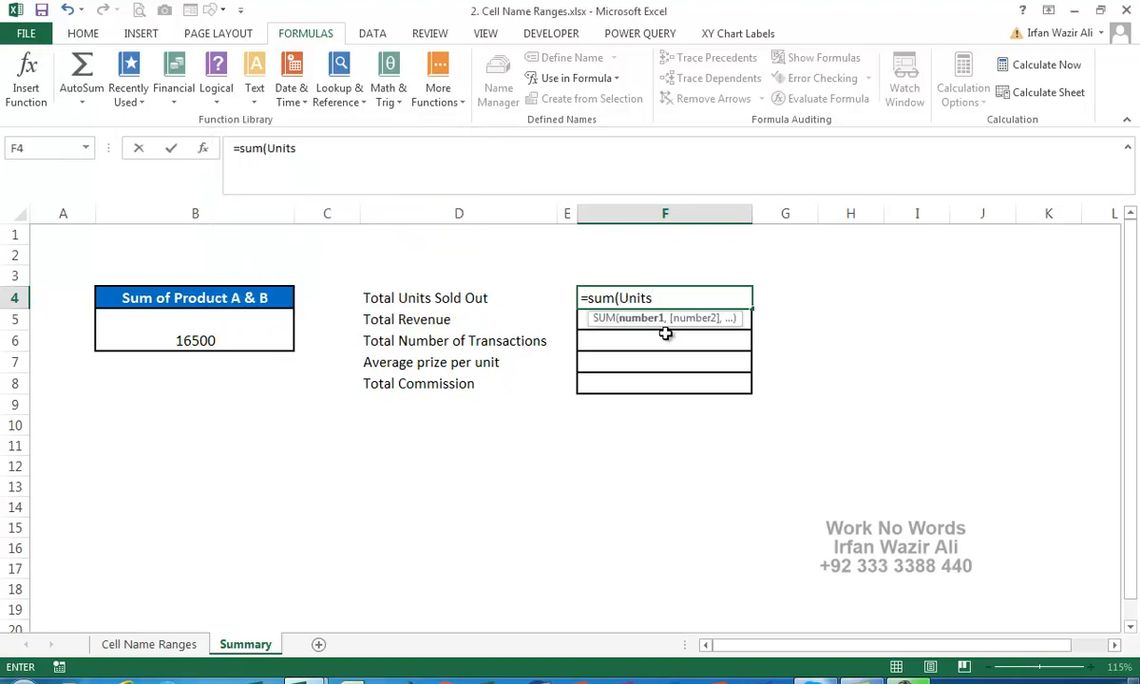
key(Return)
click(693, 300)
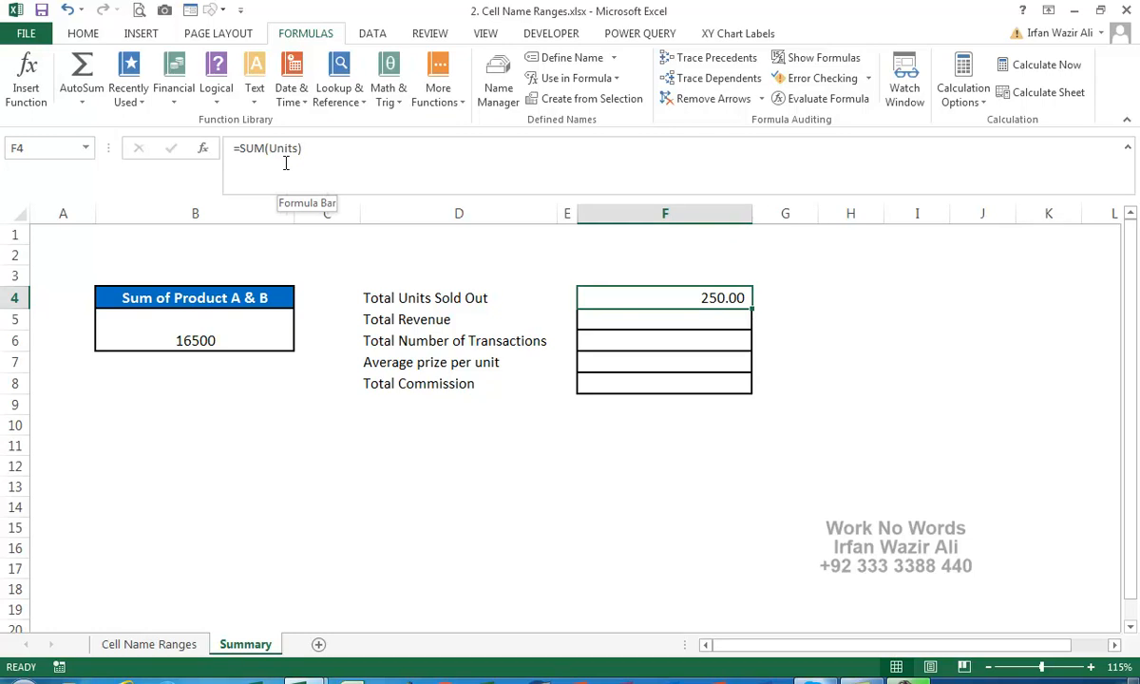
Step: Enter =SUM(Price) in the Total Revenue cell F5 and compare it with cell E9 on the Cell Name Ranges sheet
key(Down)
key(Up)
key(Down)
text(=sum()
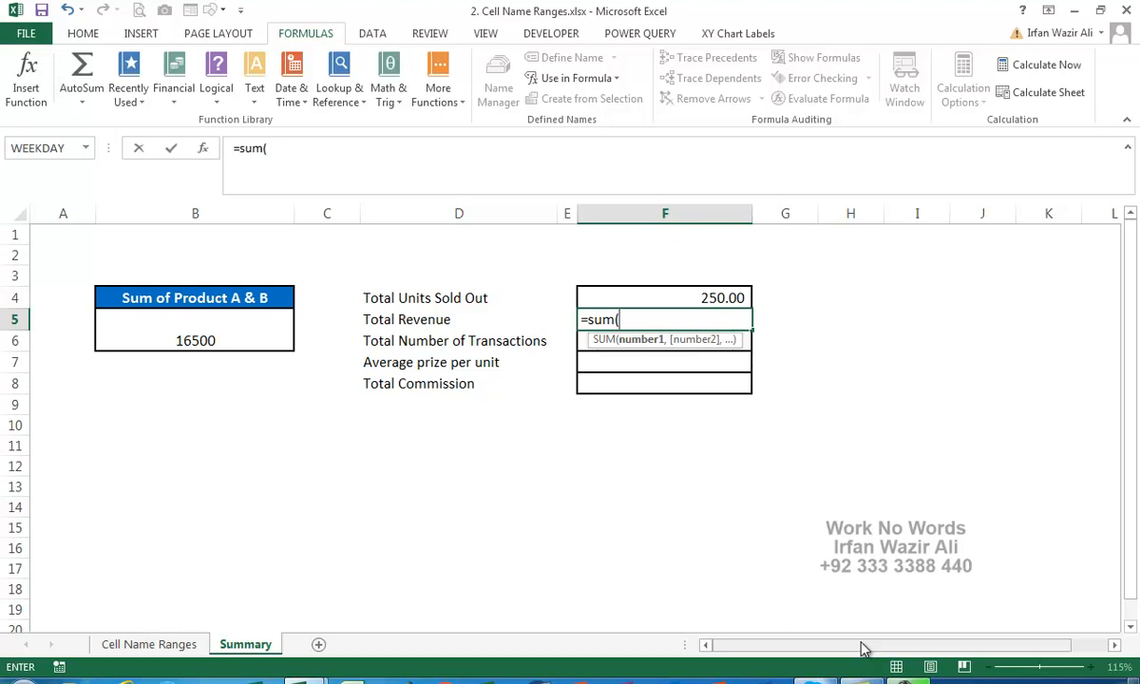
text(pr)
key(Down)
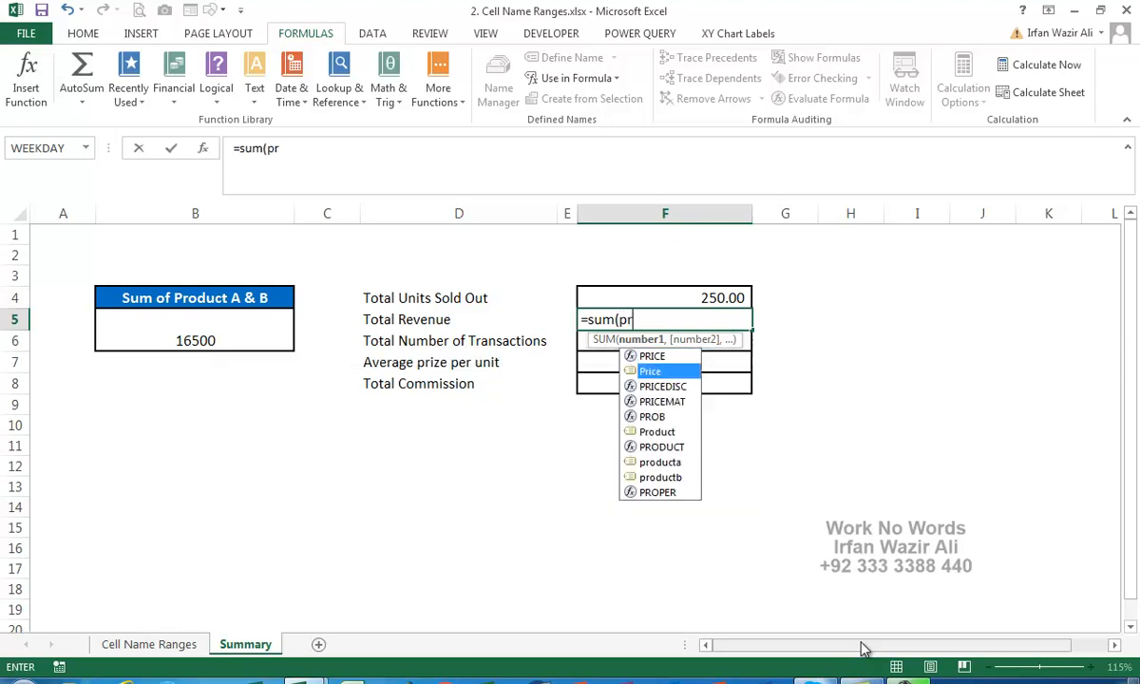
key(Tab)
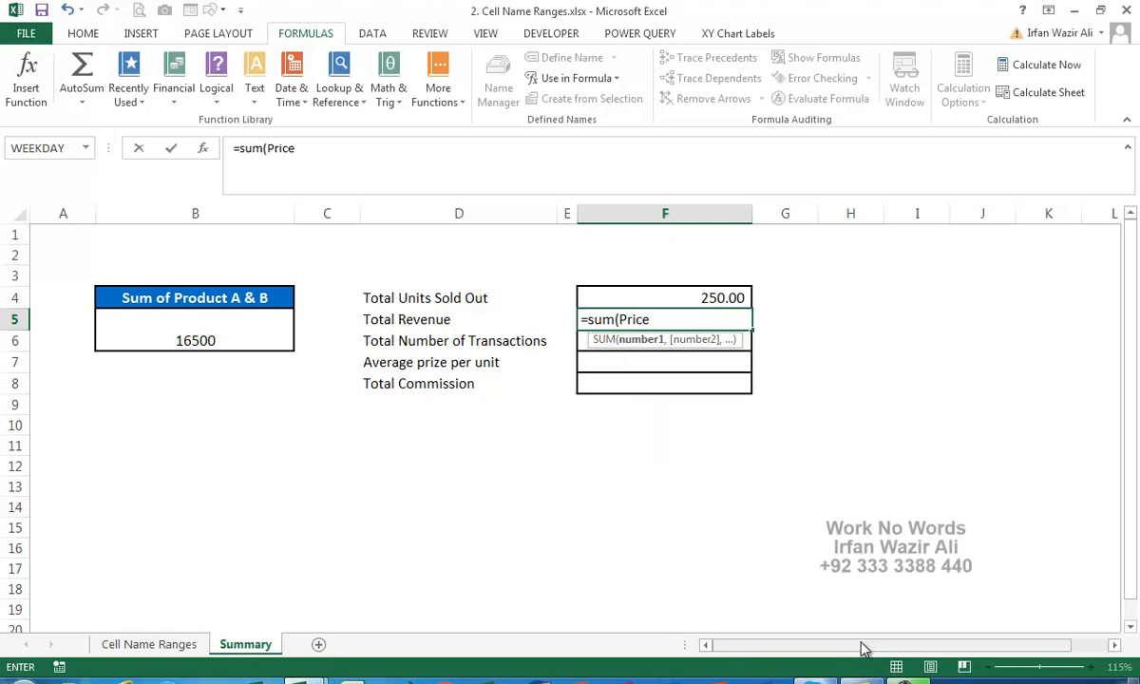
key(Return)
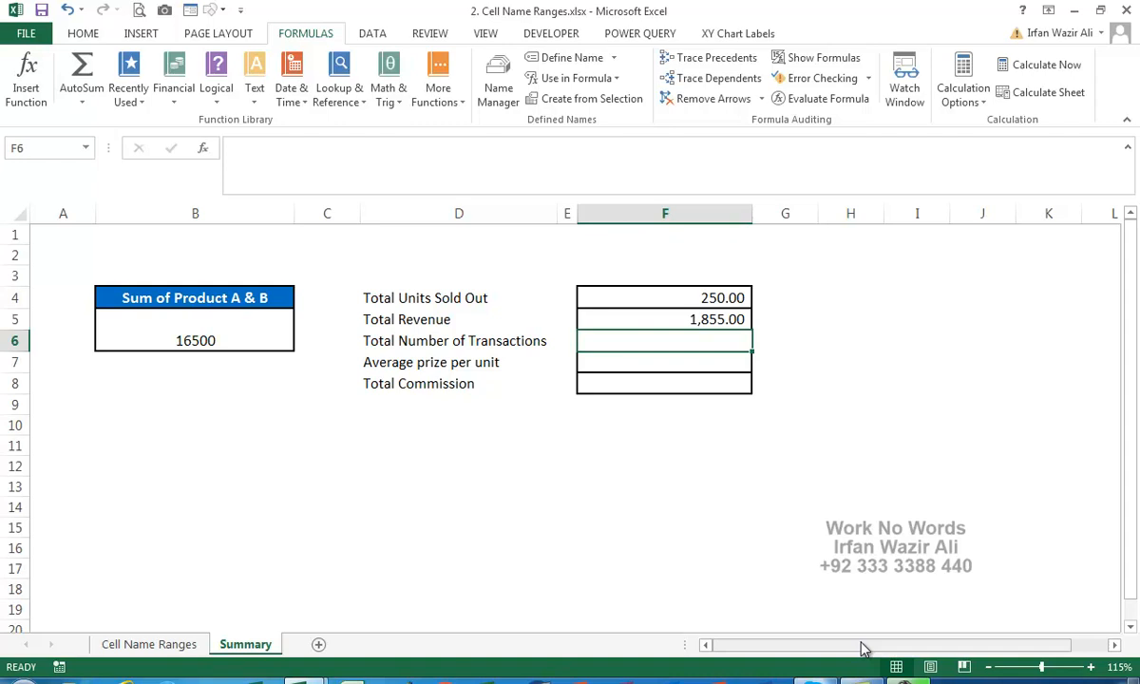
key(ctrl+Page_Up)
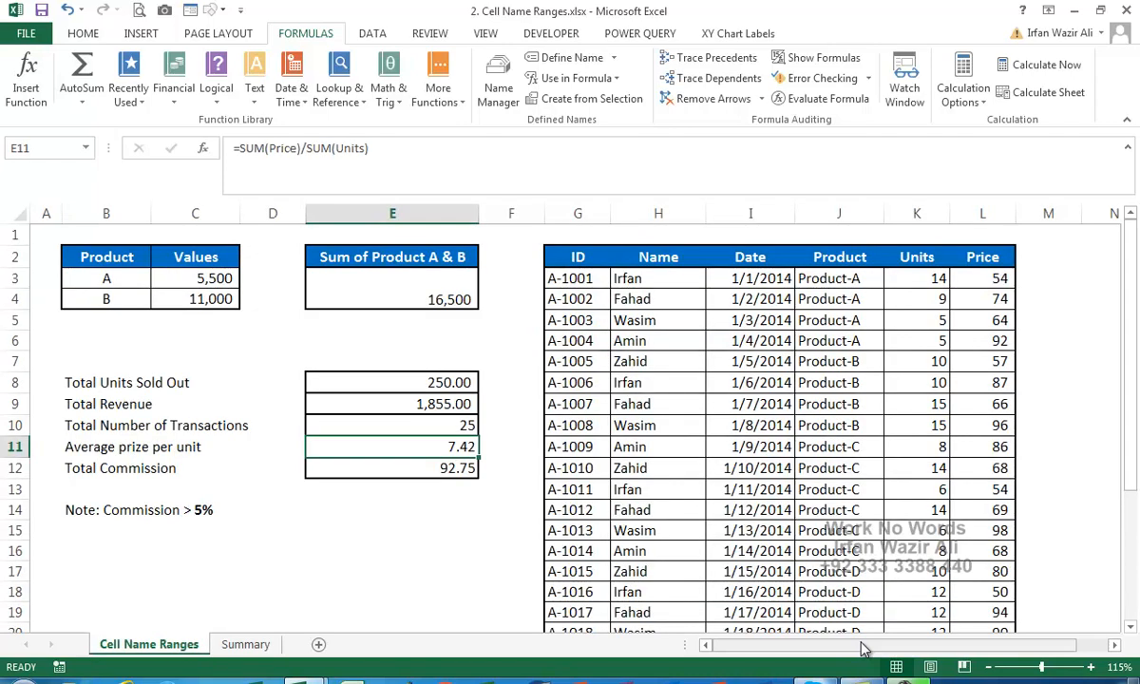
click(444, 408)
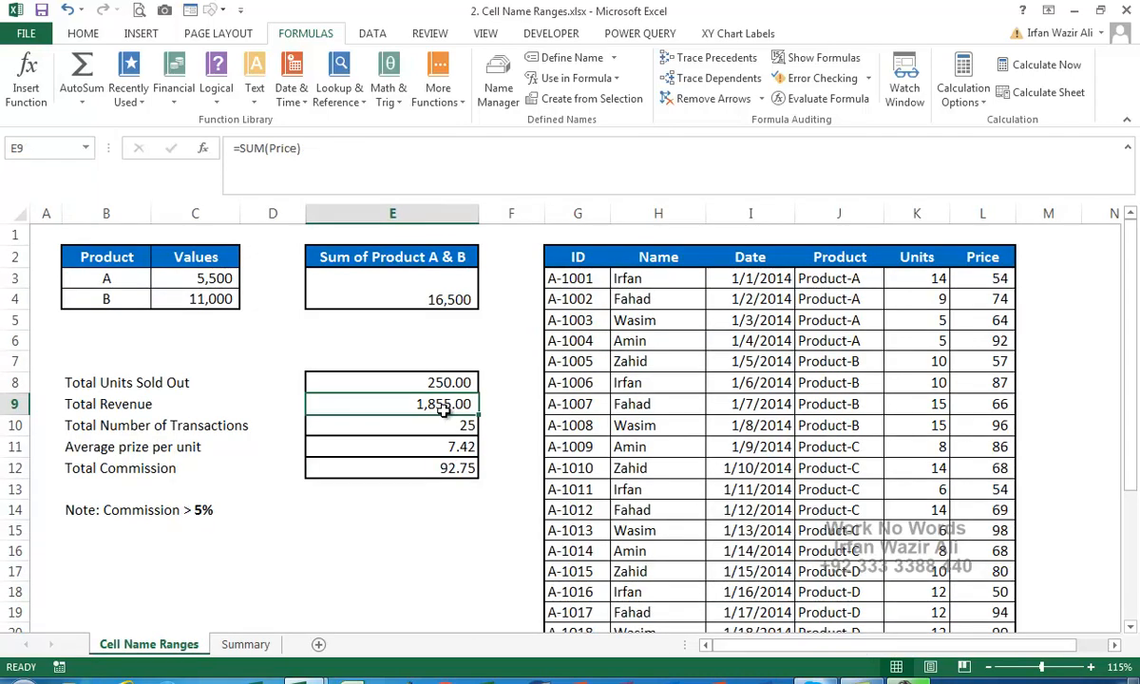
key(ctrl+Page_Down)
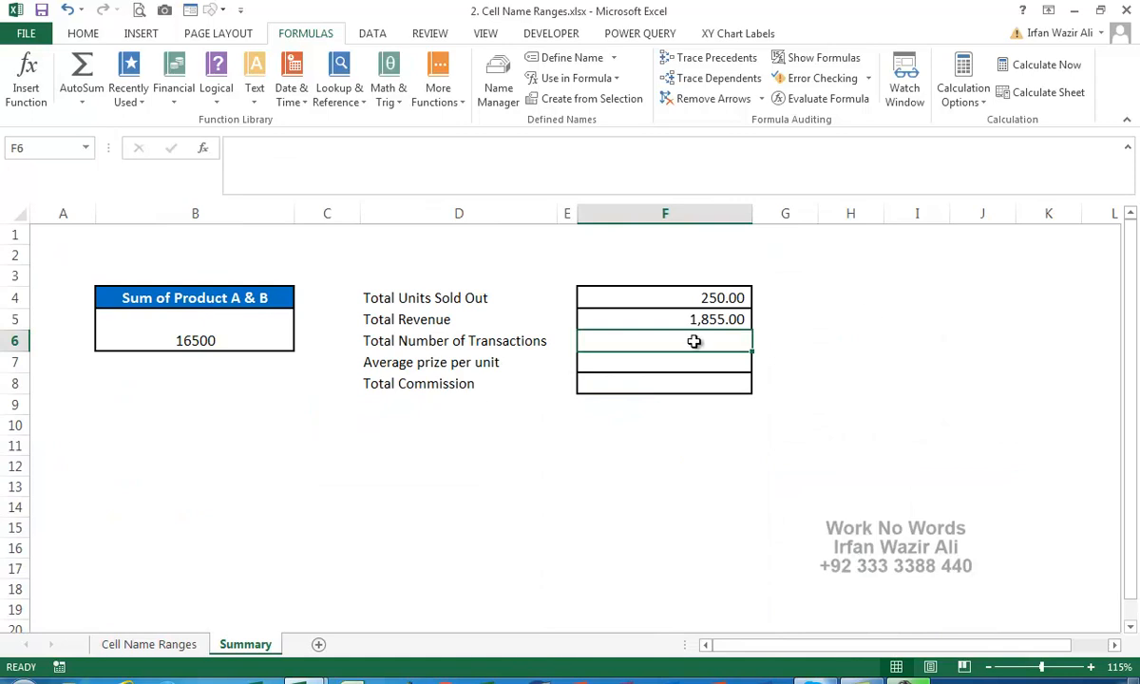
Step: Enter =COUNTA(ID) in the Total Number of Transactions cell F6 of the Summary sheet
text(=cou)
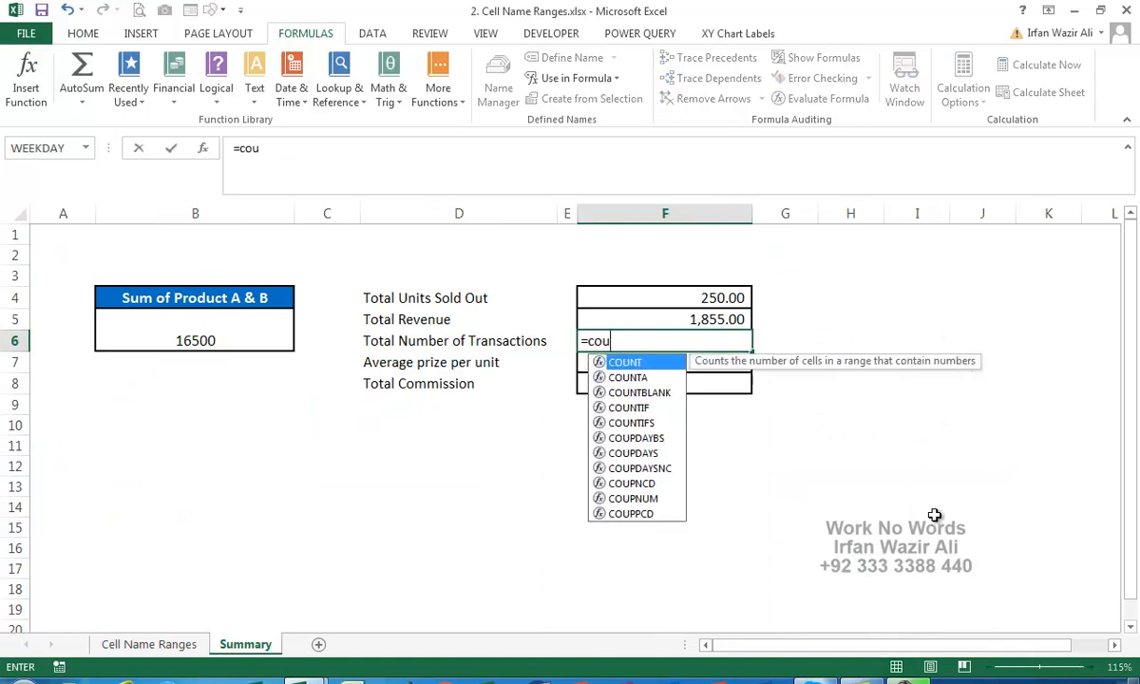
text(nta(i)
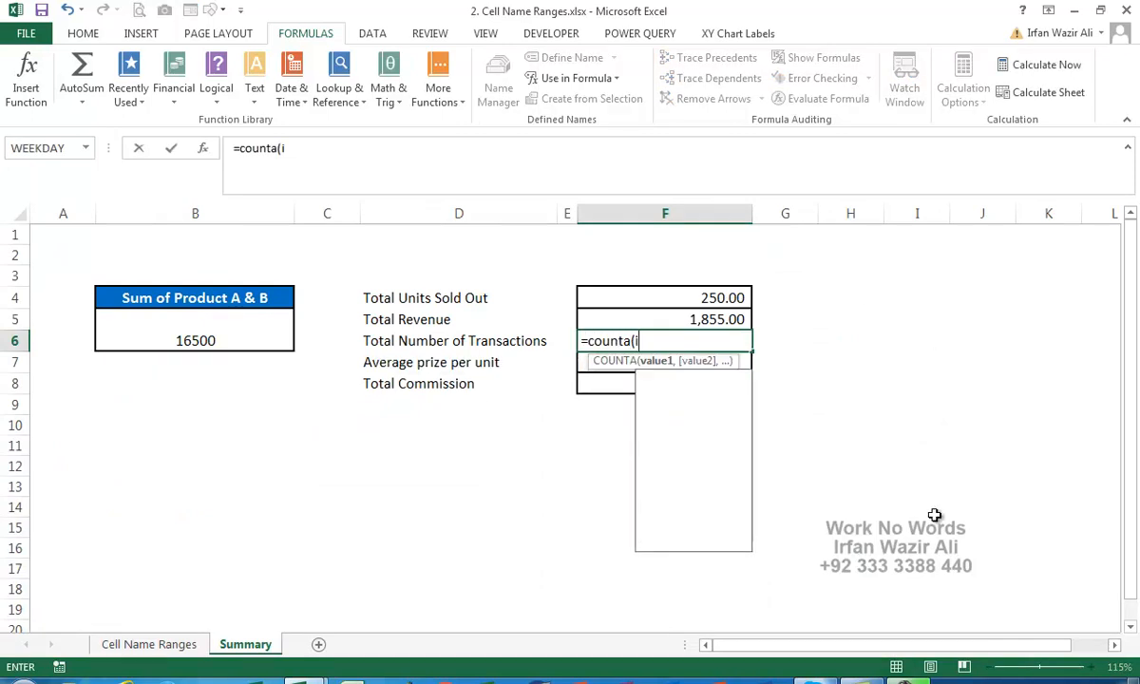
text(d))
key(Return)
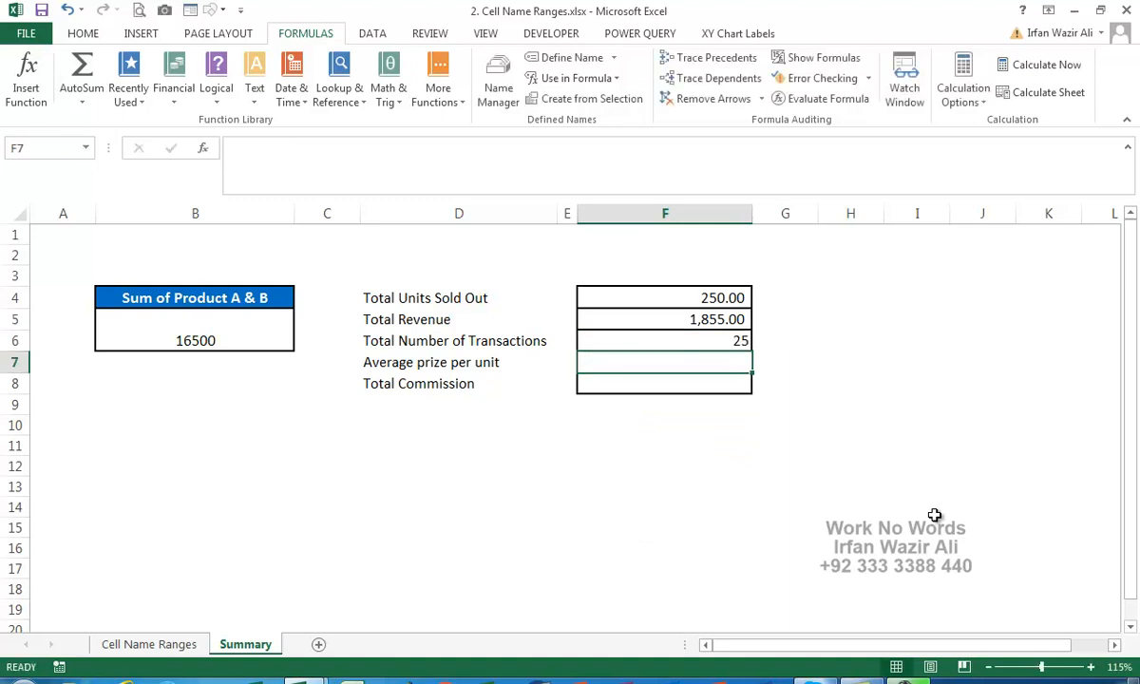
Step: Enter =SUM(Price)/SUM(Units) in the Average prize per unit cell F7, using the defined names Price and Units
text(=)
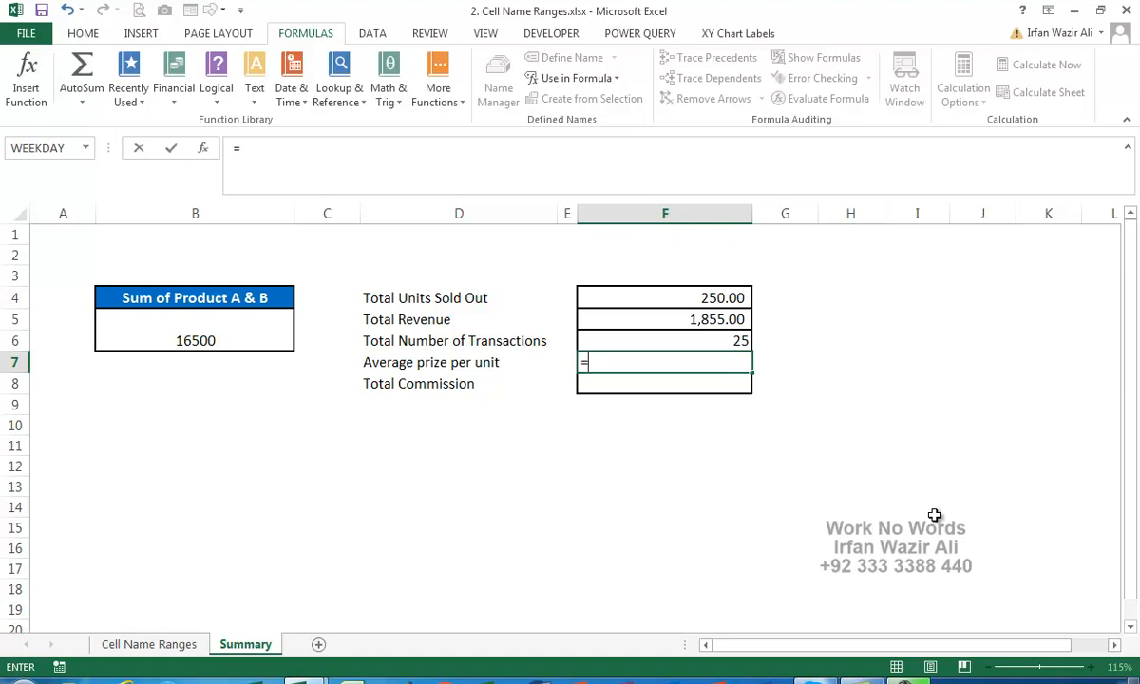
text(sum(priz)
key(BackSpace)
text(c)
key(Down)
key(Tab)
text()/sum)
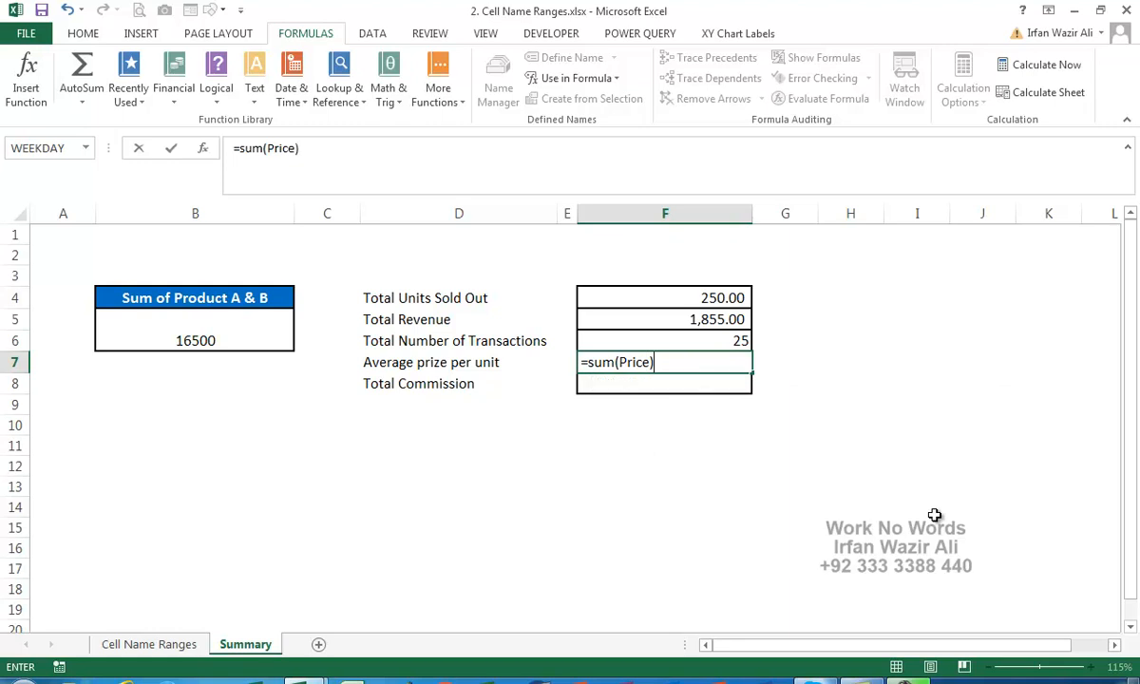
text((uni)
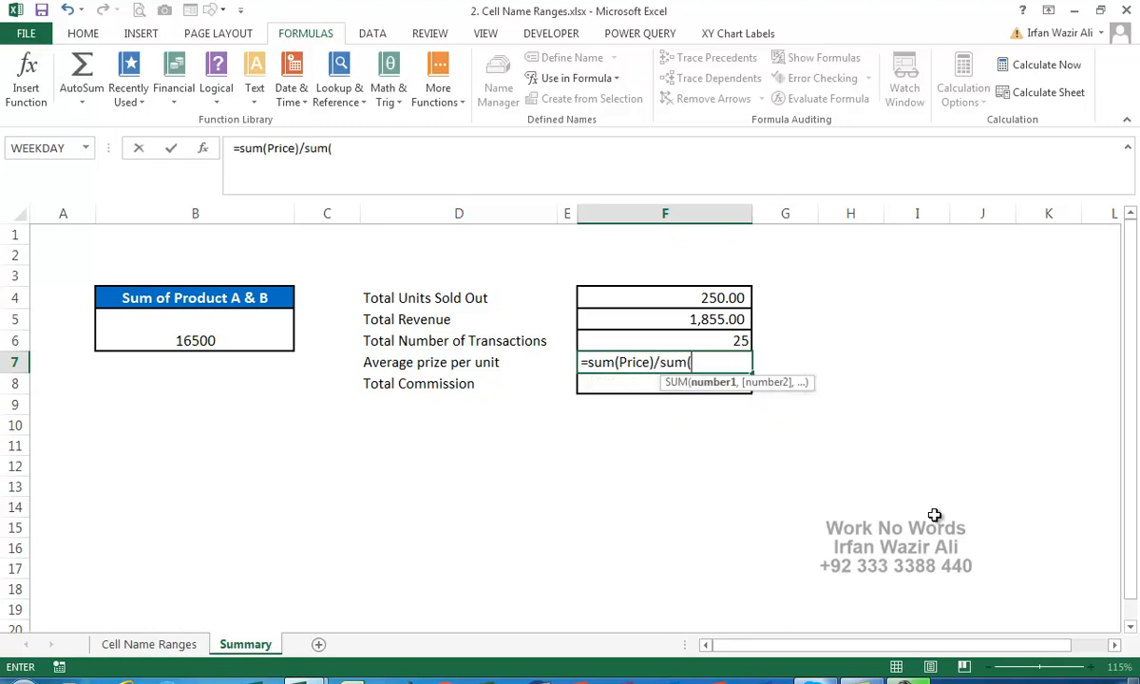
key(Down)
key(Down)
key(Tab)
text())
key(Return)
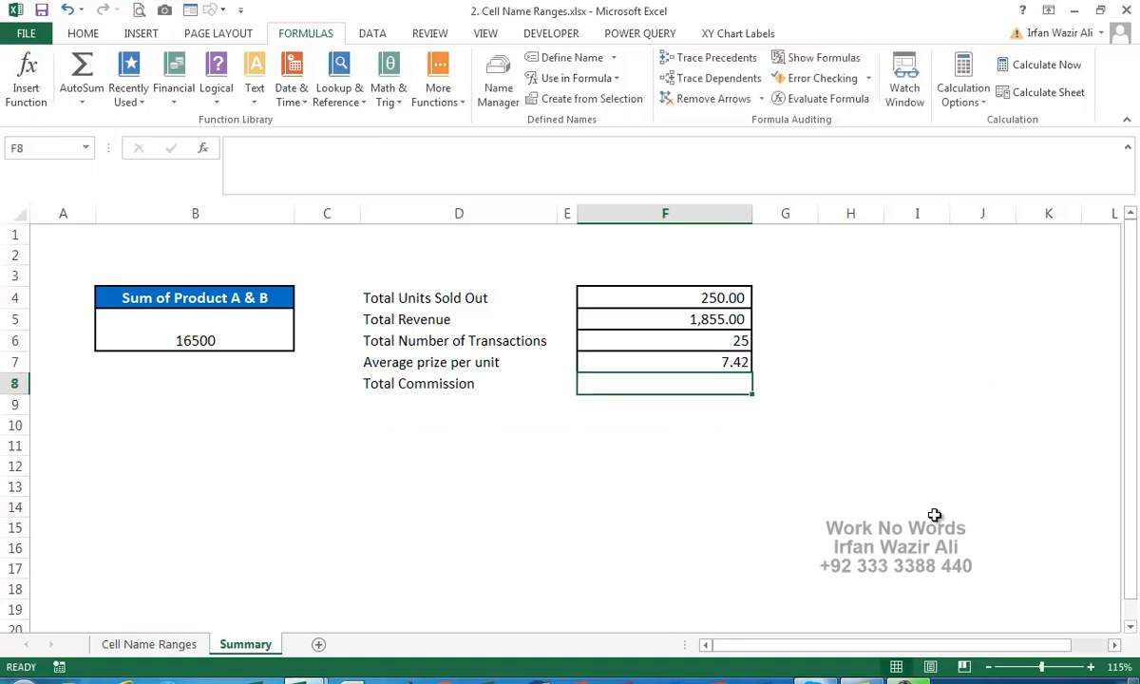
Step: Enter =SUM(Price)*commission in the Total Commission cell F8 of the Summary sheet, using the defined names
text(=)
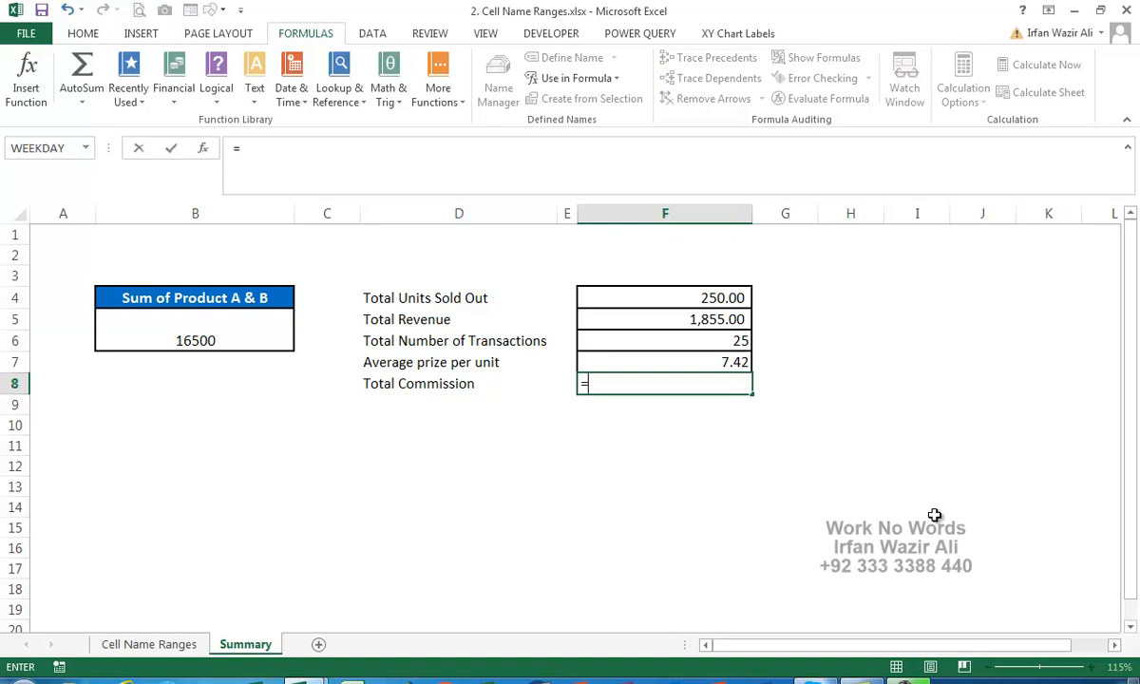
text(sum(pri)
key(Down)
key(Tab)
text())
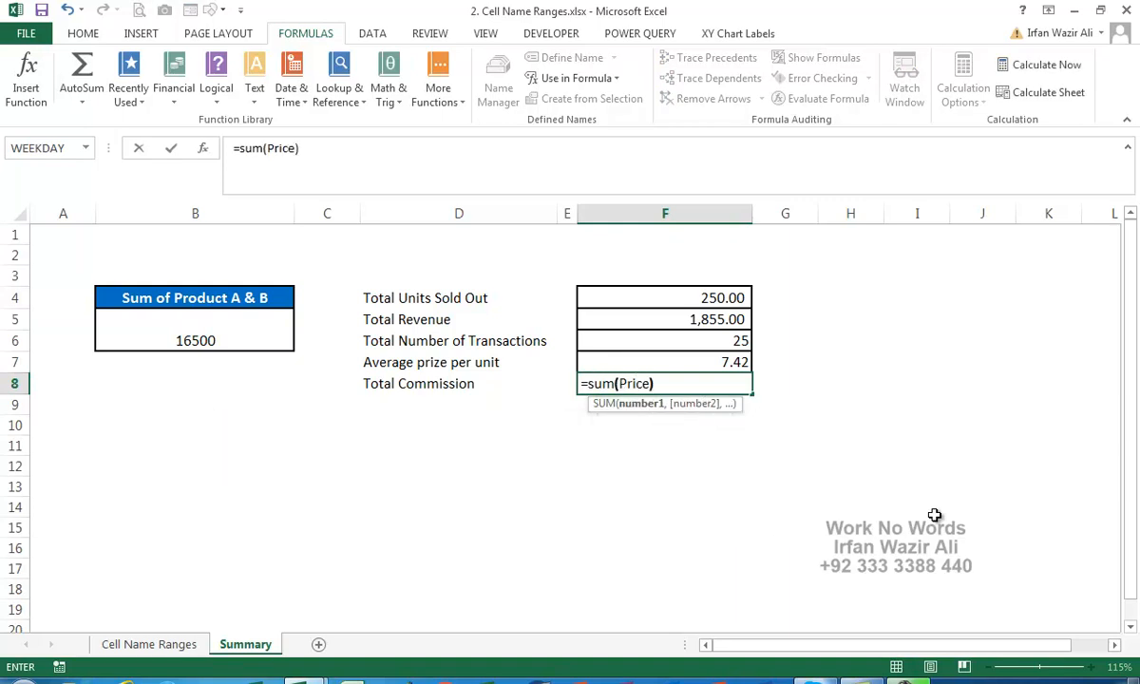
text(*com)
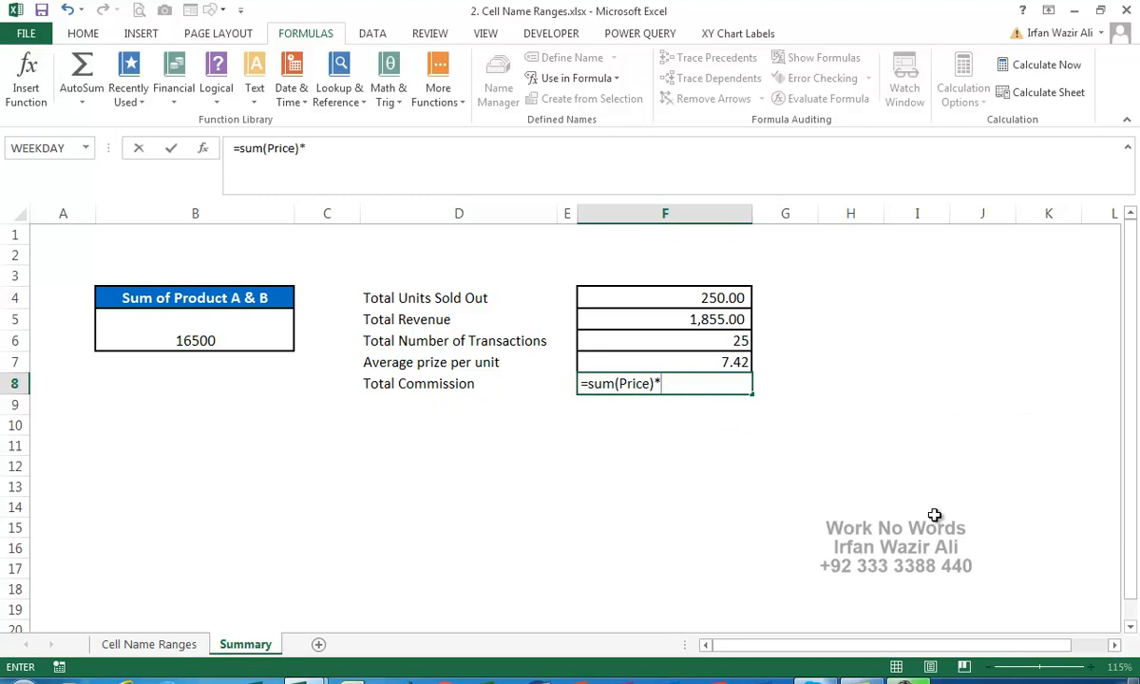
text(mission)
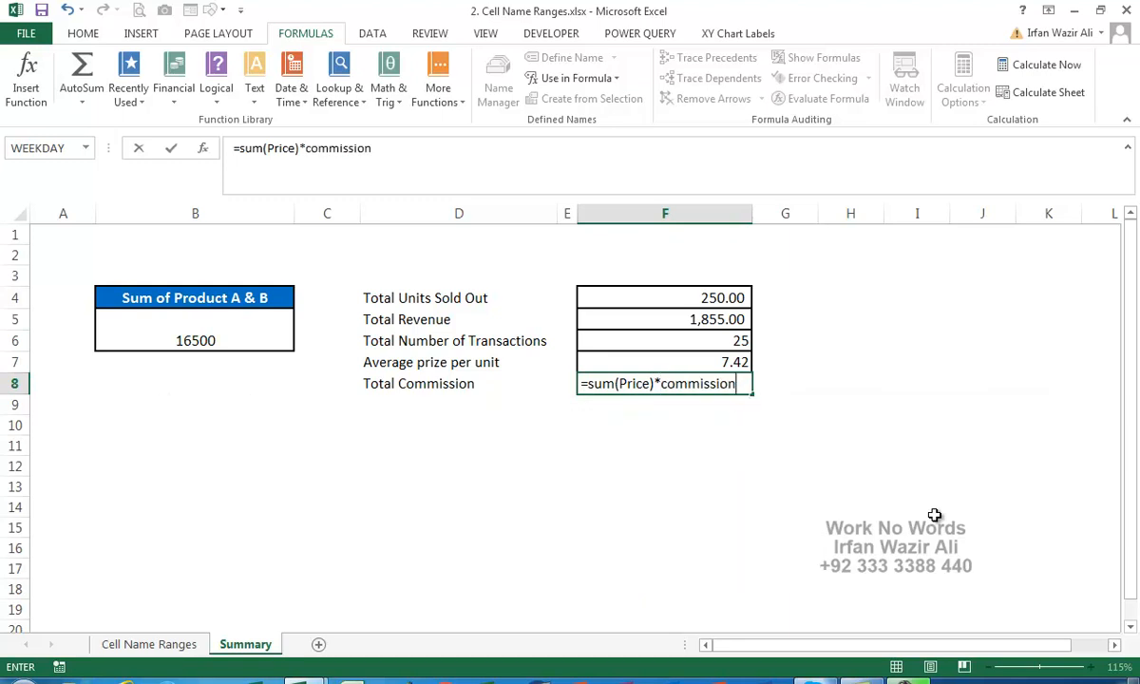
key(ctrl+Return)
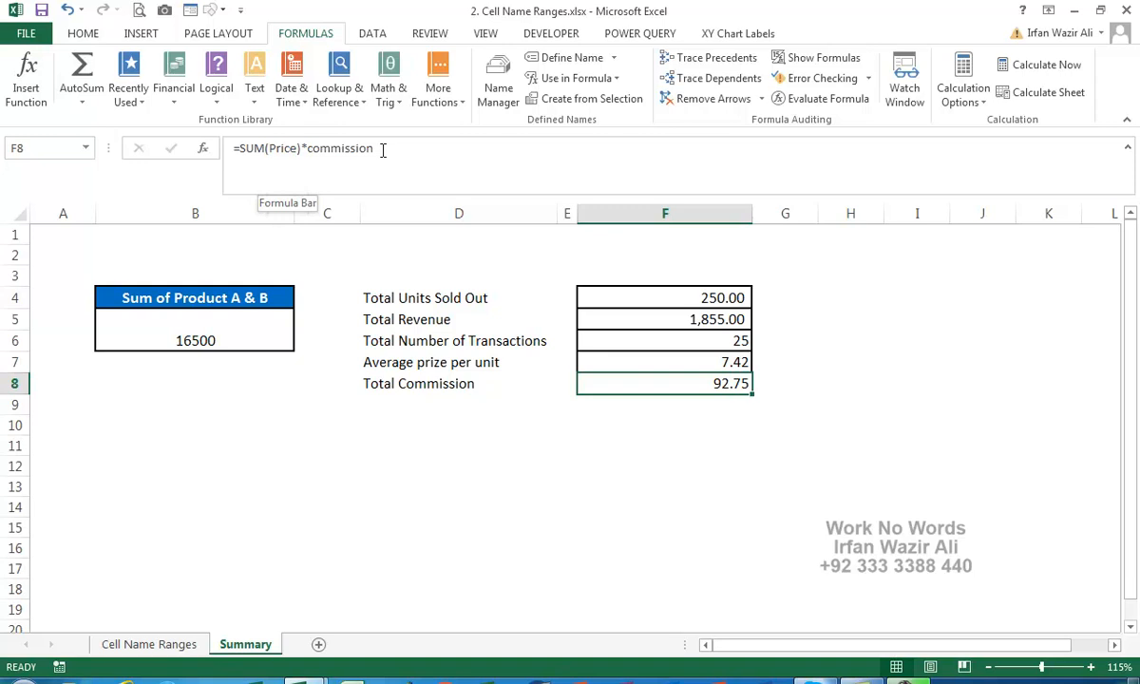
Step: Review the formulas in Summary cells F4, F5 and F7 and return to the Cell Name Ranges sheet
click(708, 363)
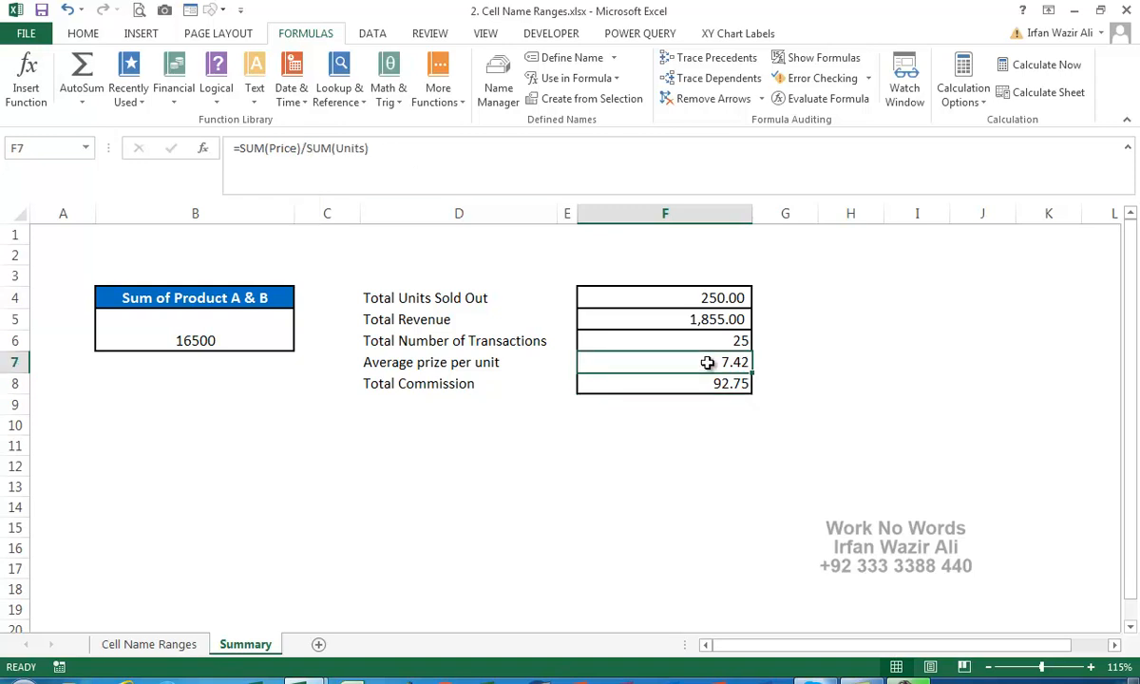
click(720, 300)
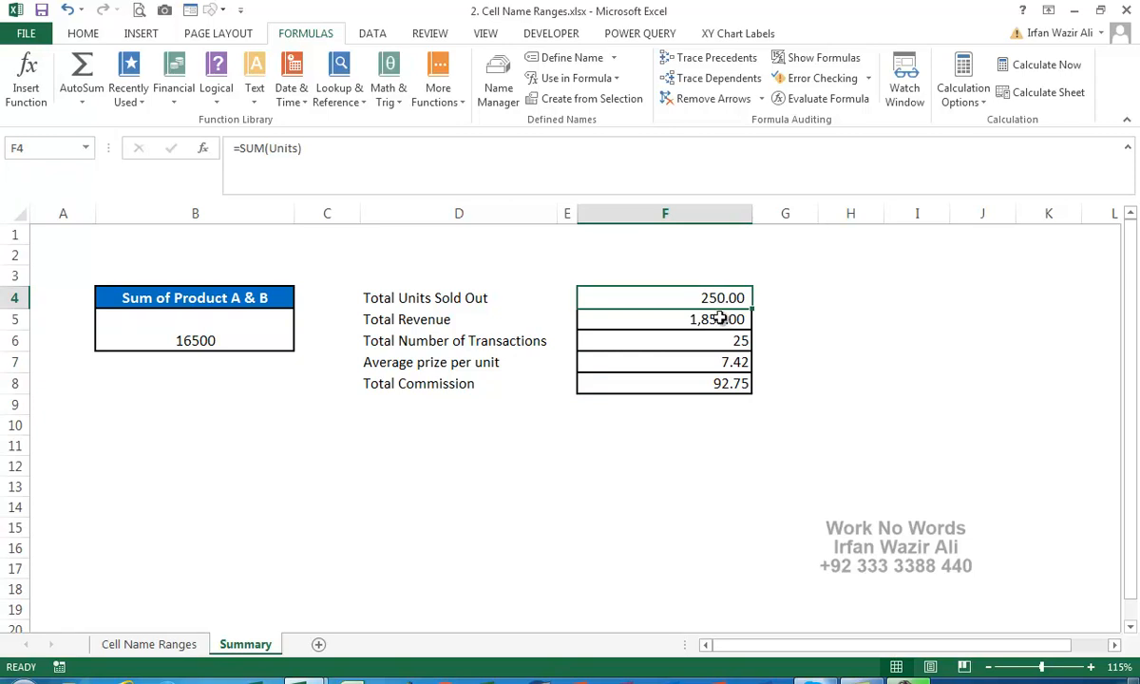
click(719, 320)
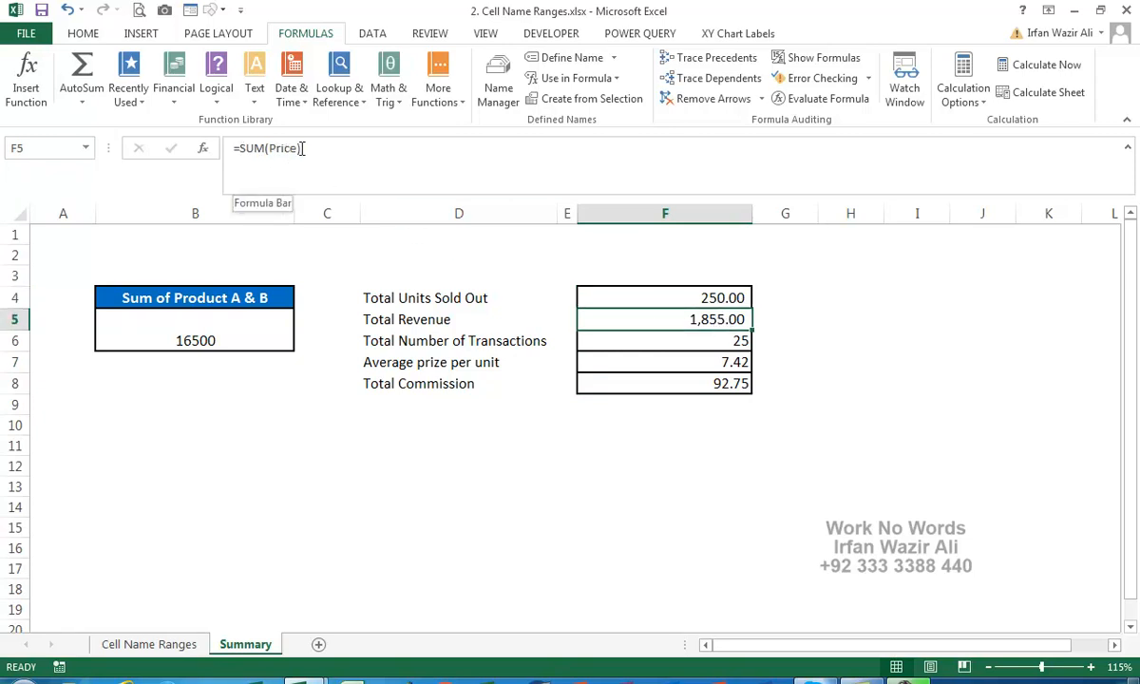
click(707, 362)
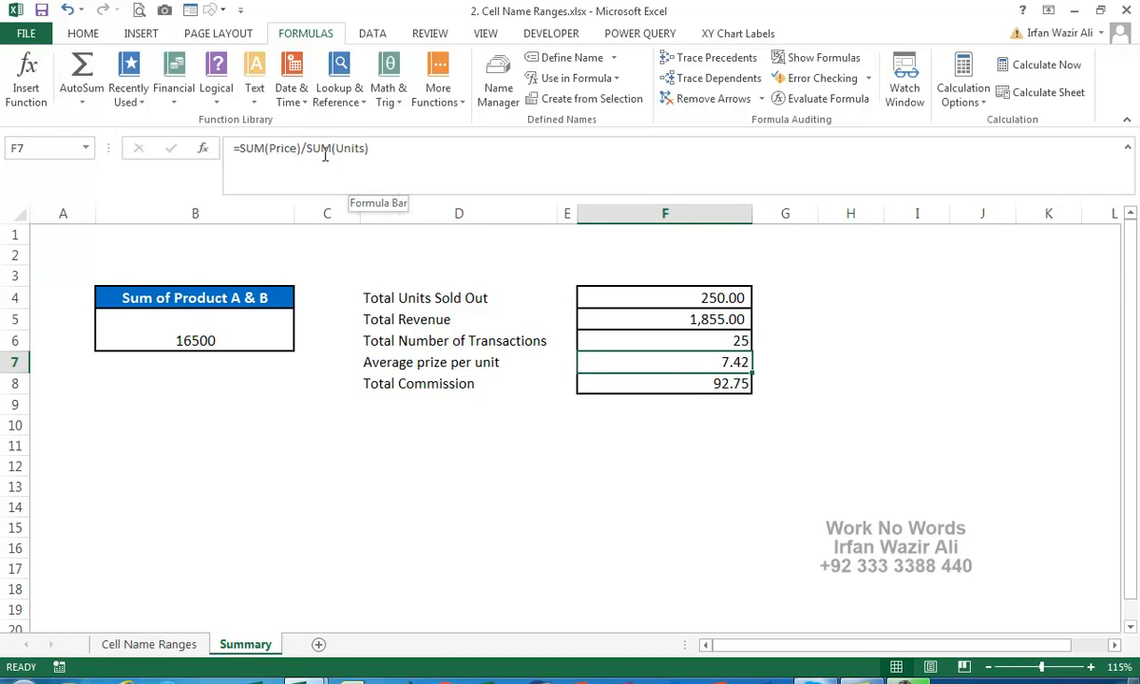
click(180, 644)
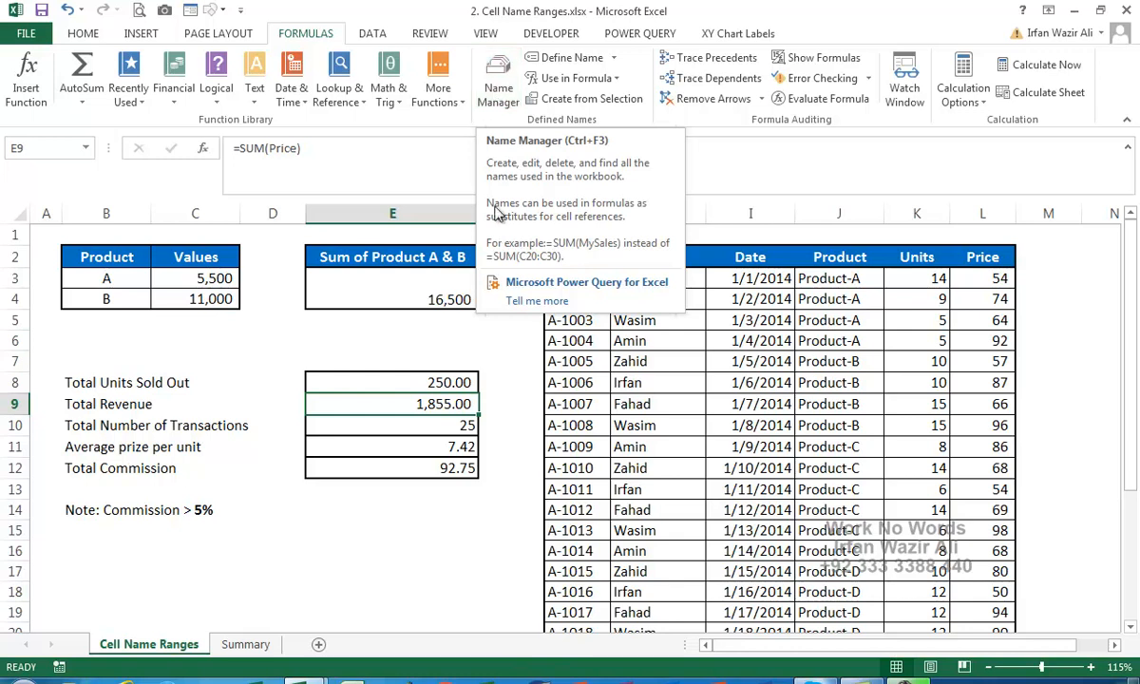
click(512, 344)
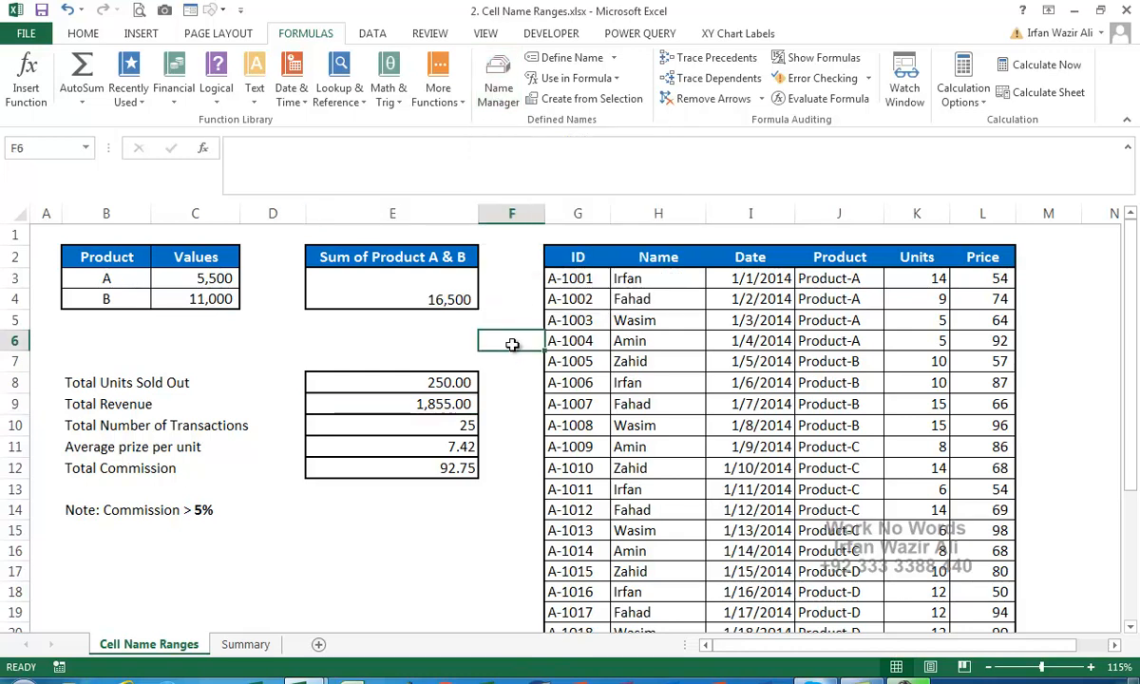